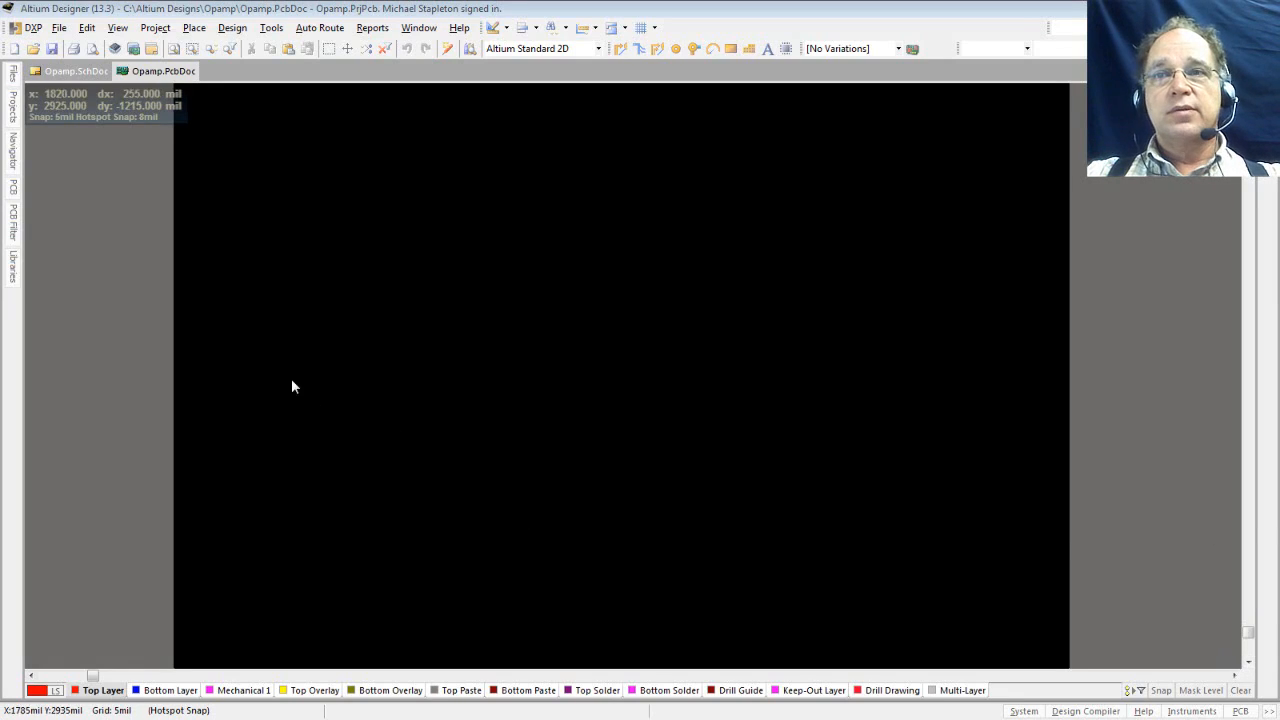
Switch between the Opamp.SchDoc schematic and the Opamp.PcbDoc board, ending with the schematic as the active document.
click(66, 70)
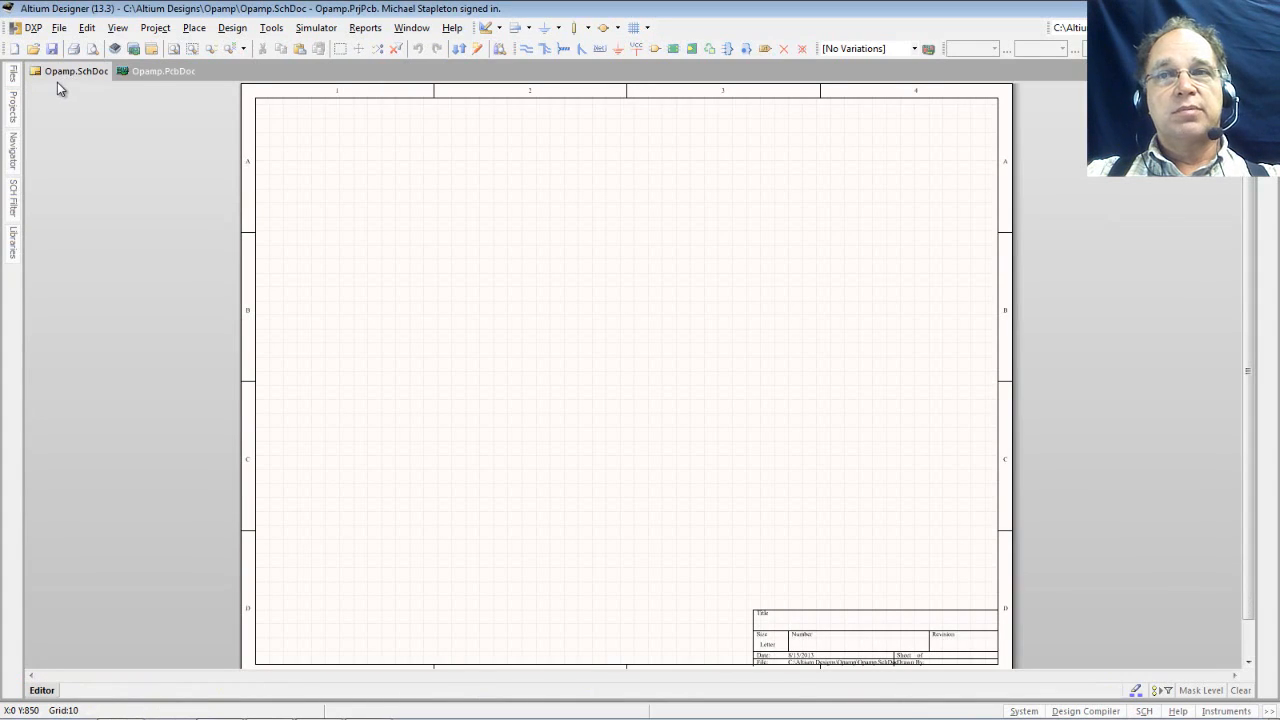
click(154, 72)
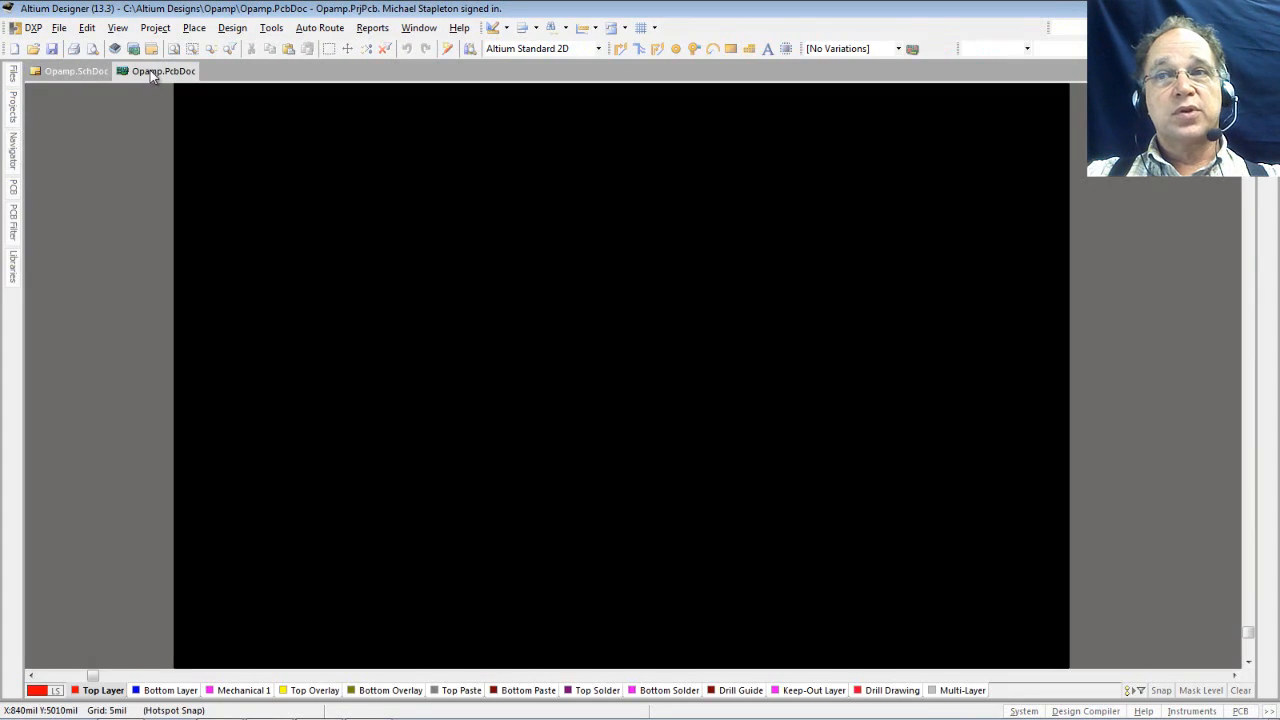
click(85, 77)
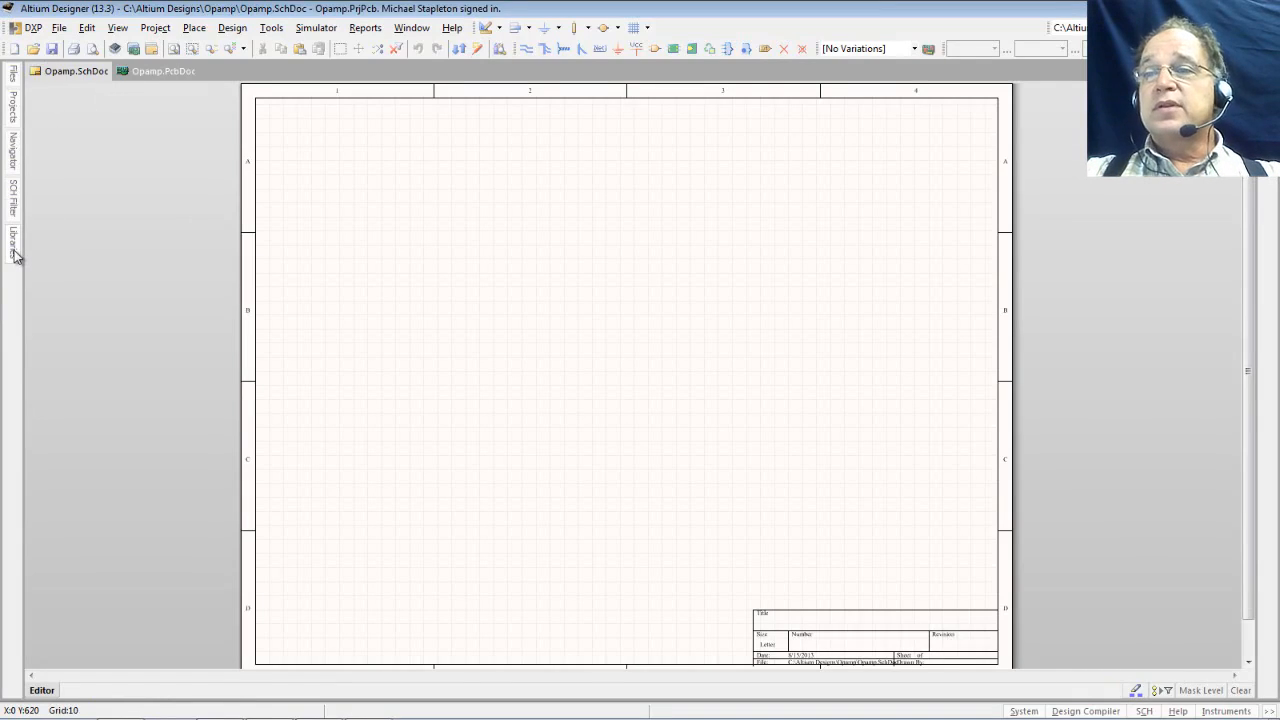
Move the Libraries panel to the opposite edge of the workspace and reveal it there.
mouse_move(14, 254)
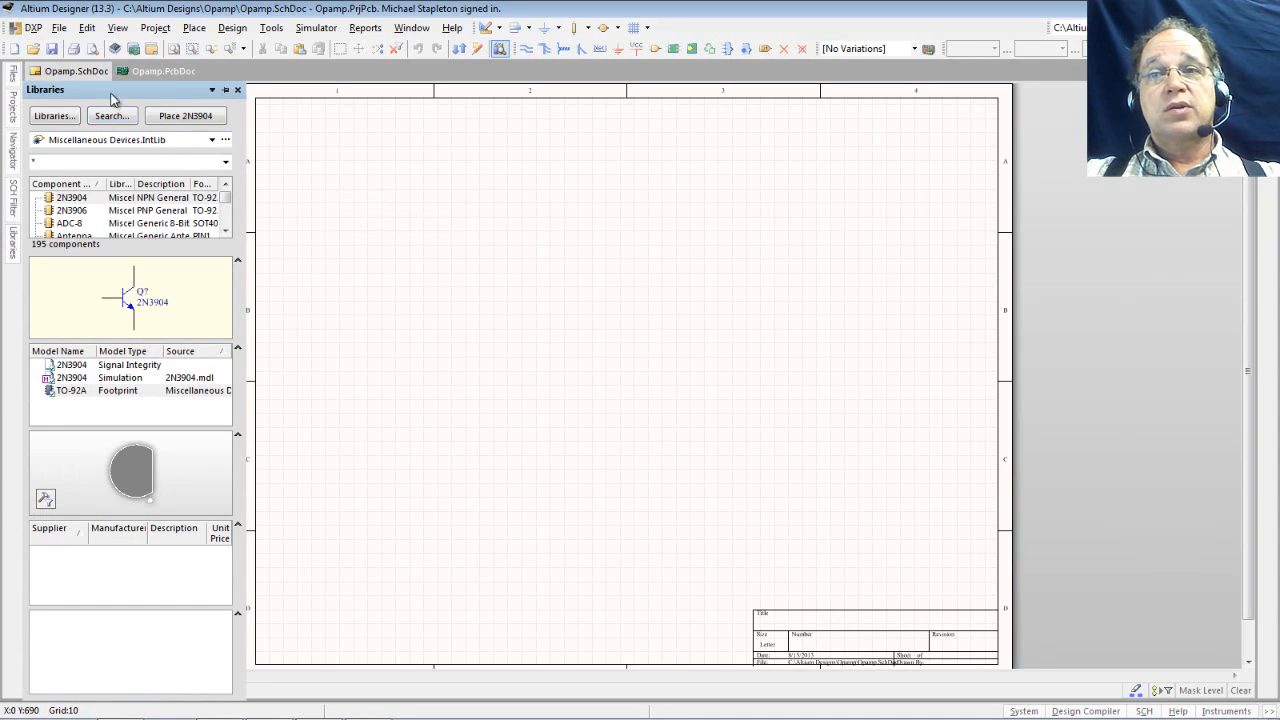
drag(136, 91, 1180, 185)
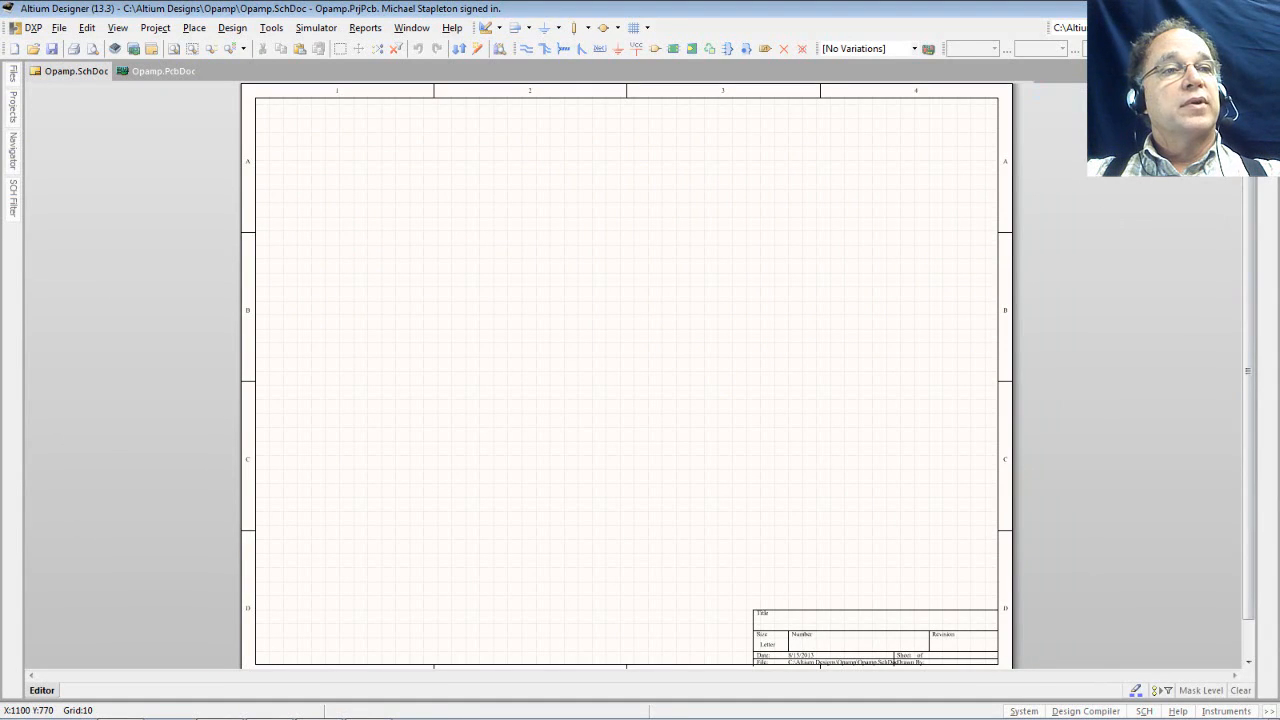
click(500, 48)
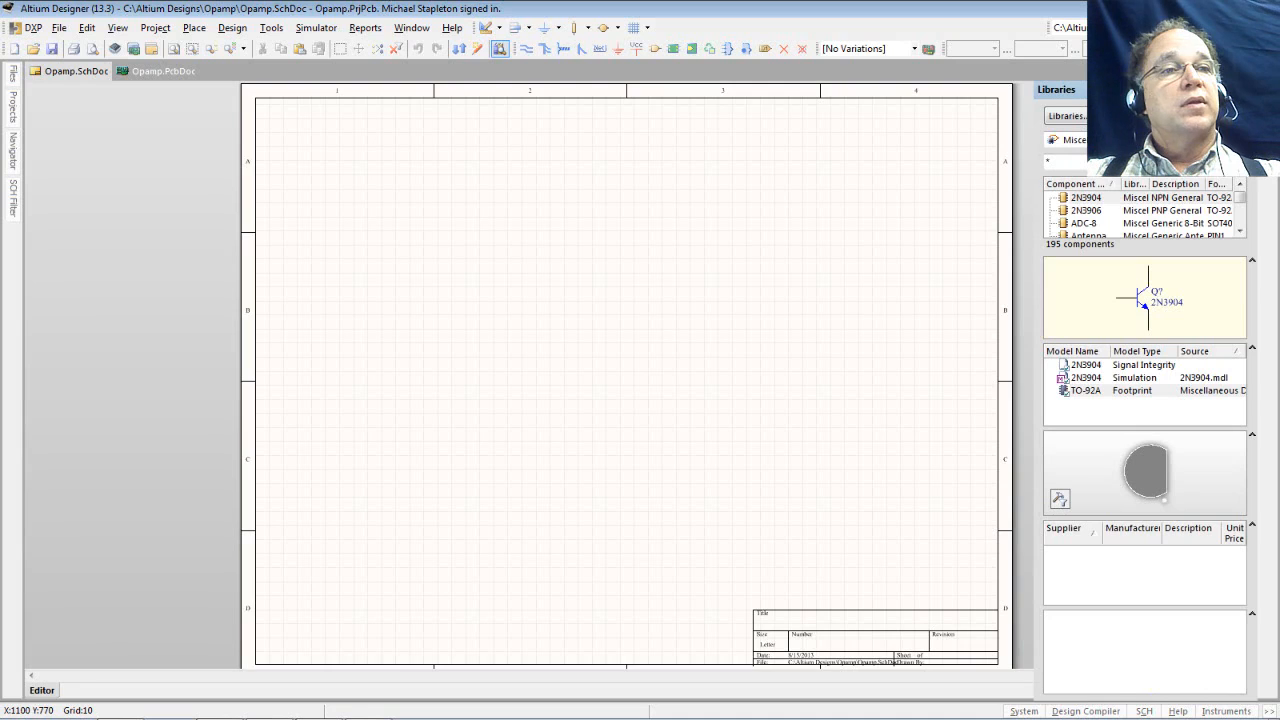
Try the Libraries panel pinned open beside the schematic, and return it to auto-hide.
click(1236, 90)
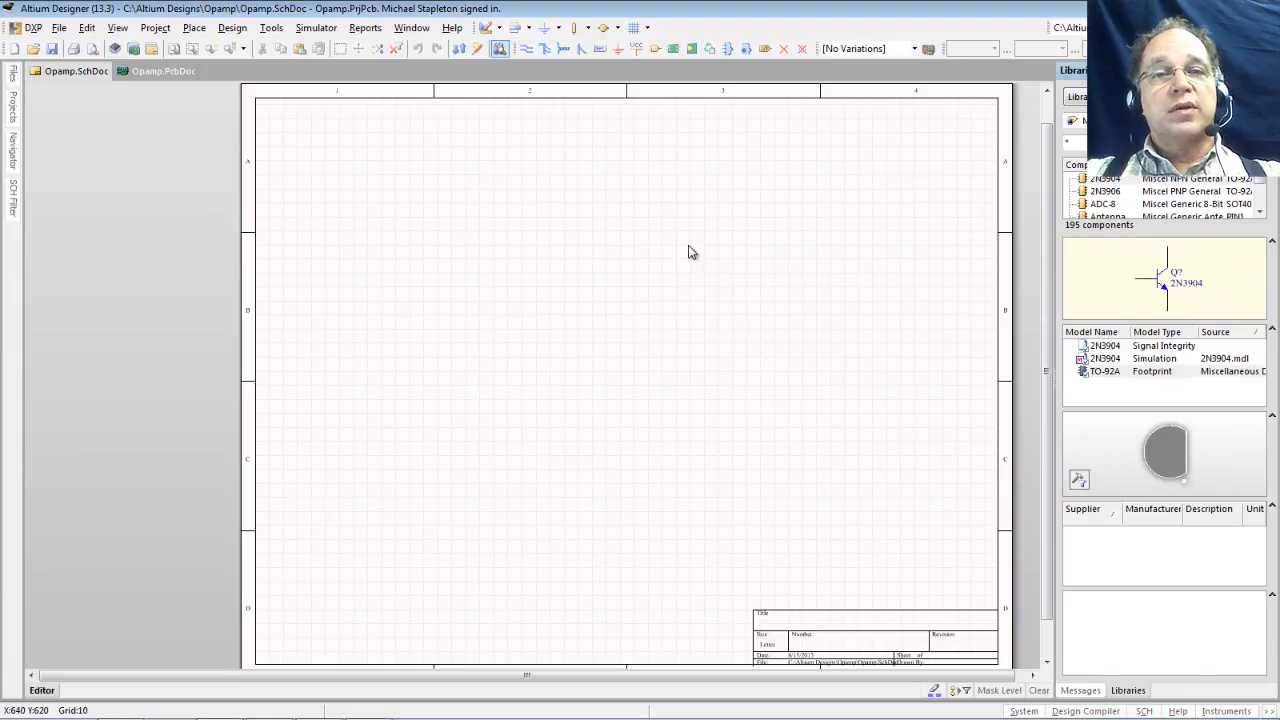
right_drag(688, 252, 654, 240)
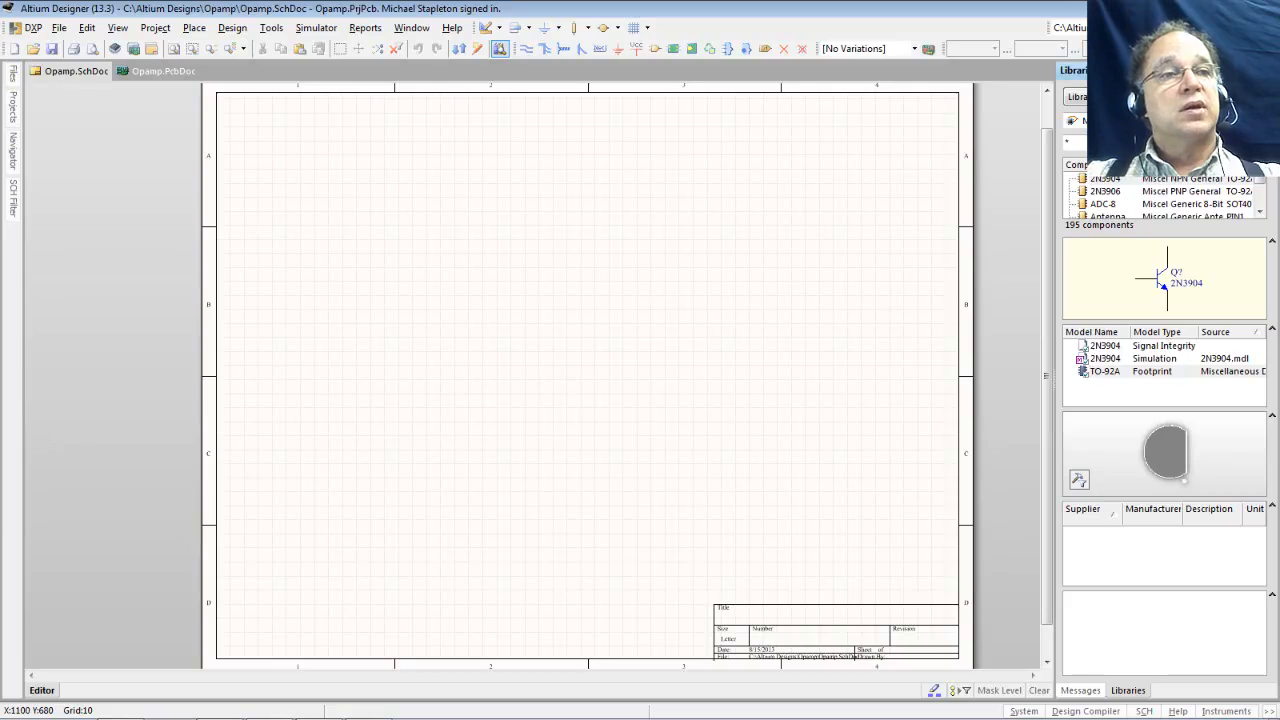
click(1259, 71)
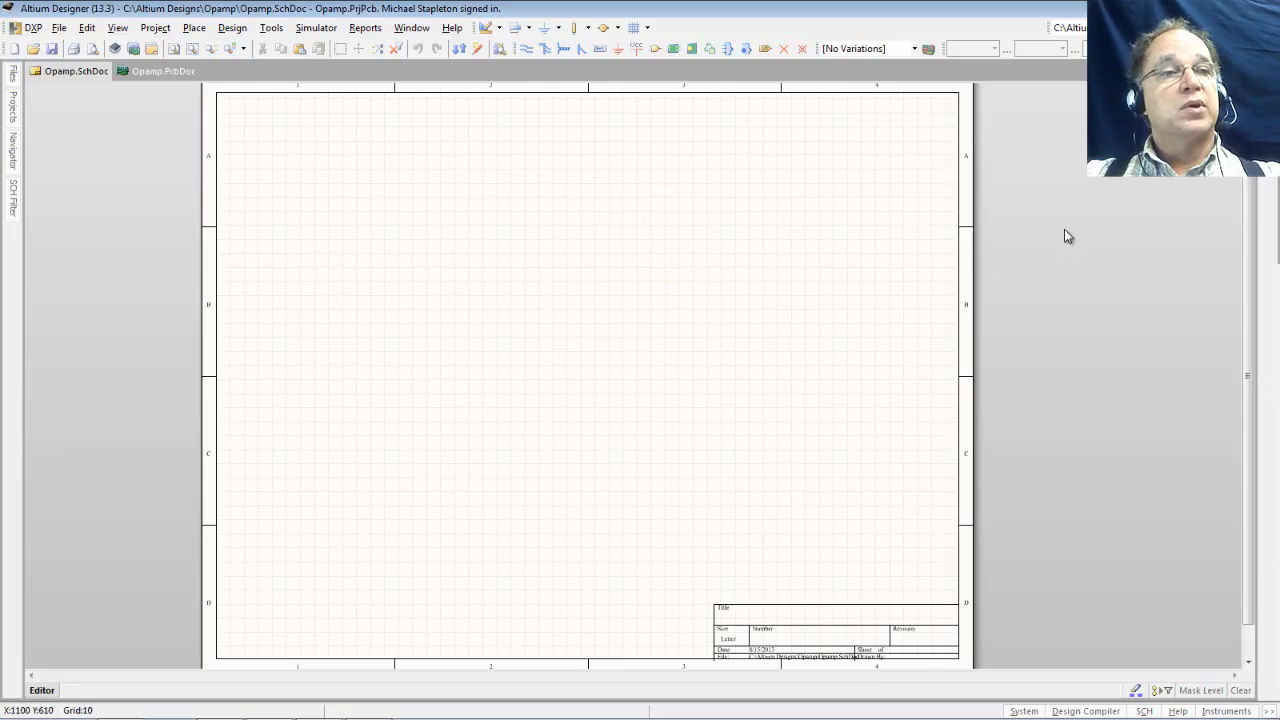
Browse the Miscellaneous Connectors and FPGA 32-Bit Processors libraries, and return to the Miscellaneous Devices library.
mouse_move(1249, 440)
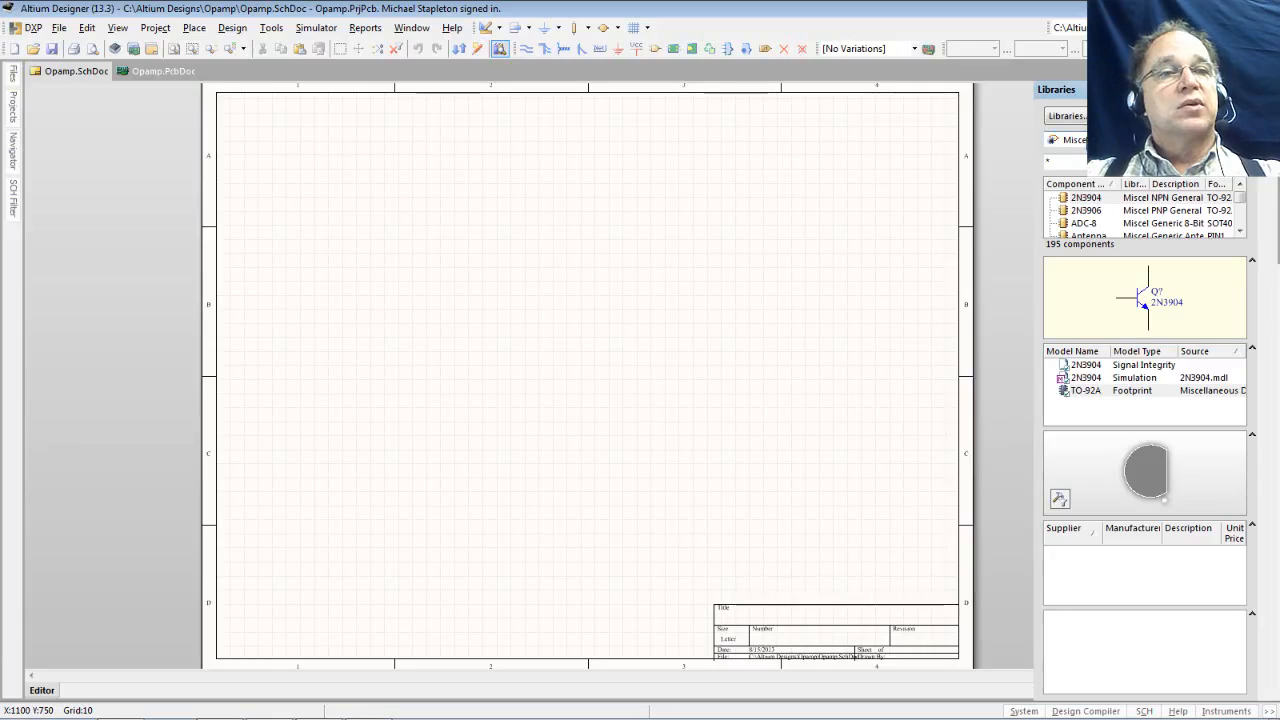
click(1193, 140)
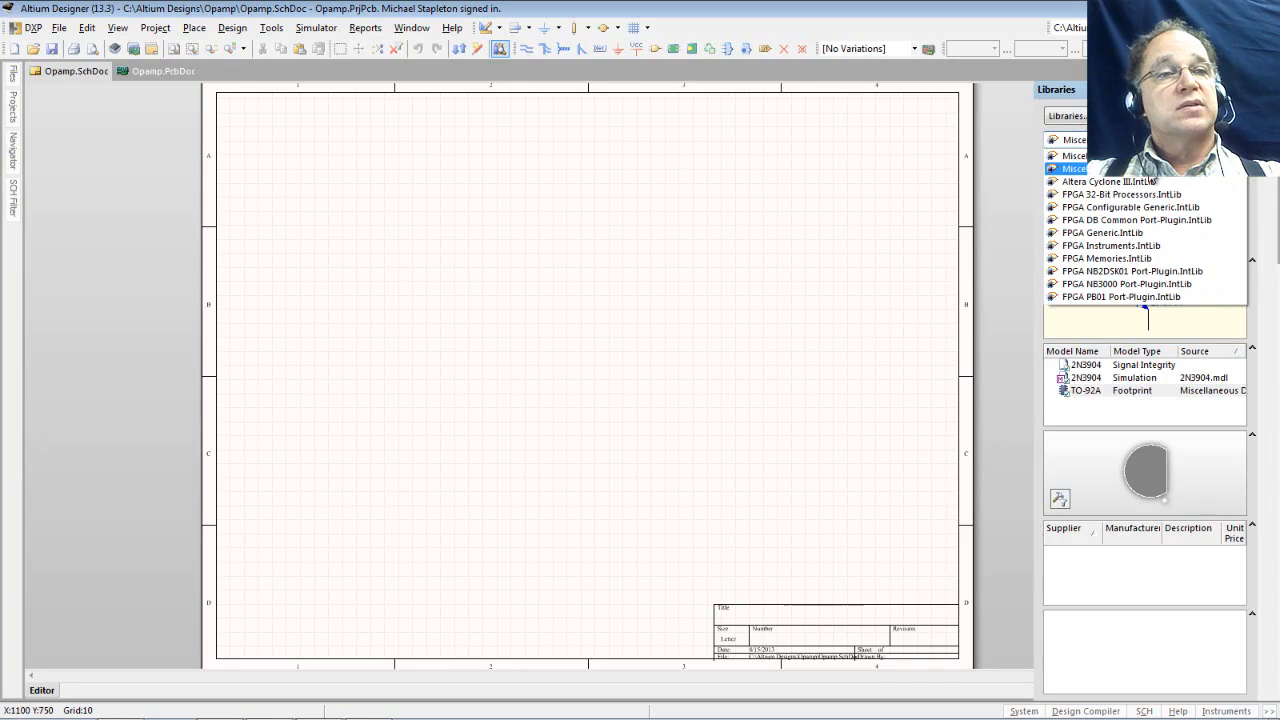
click(1146, 170)
click(1193, 140)
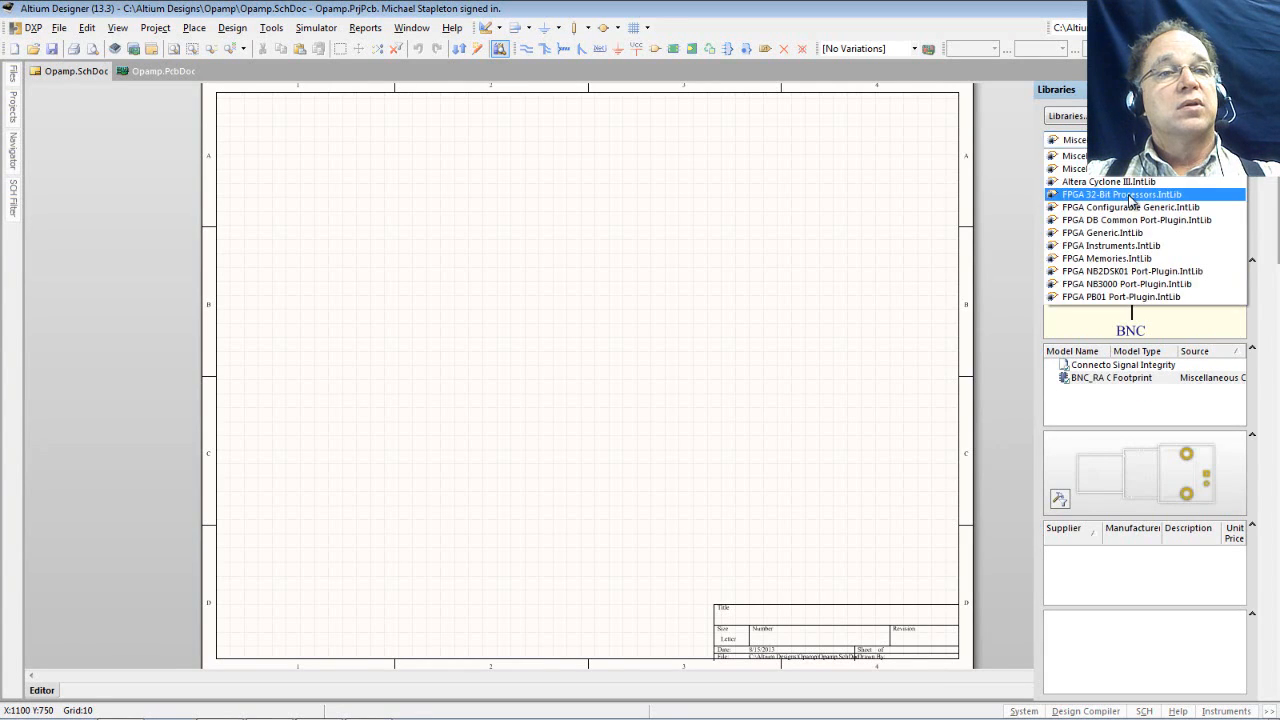
click(1132, 192)
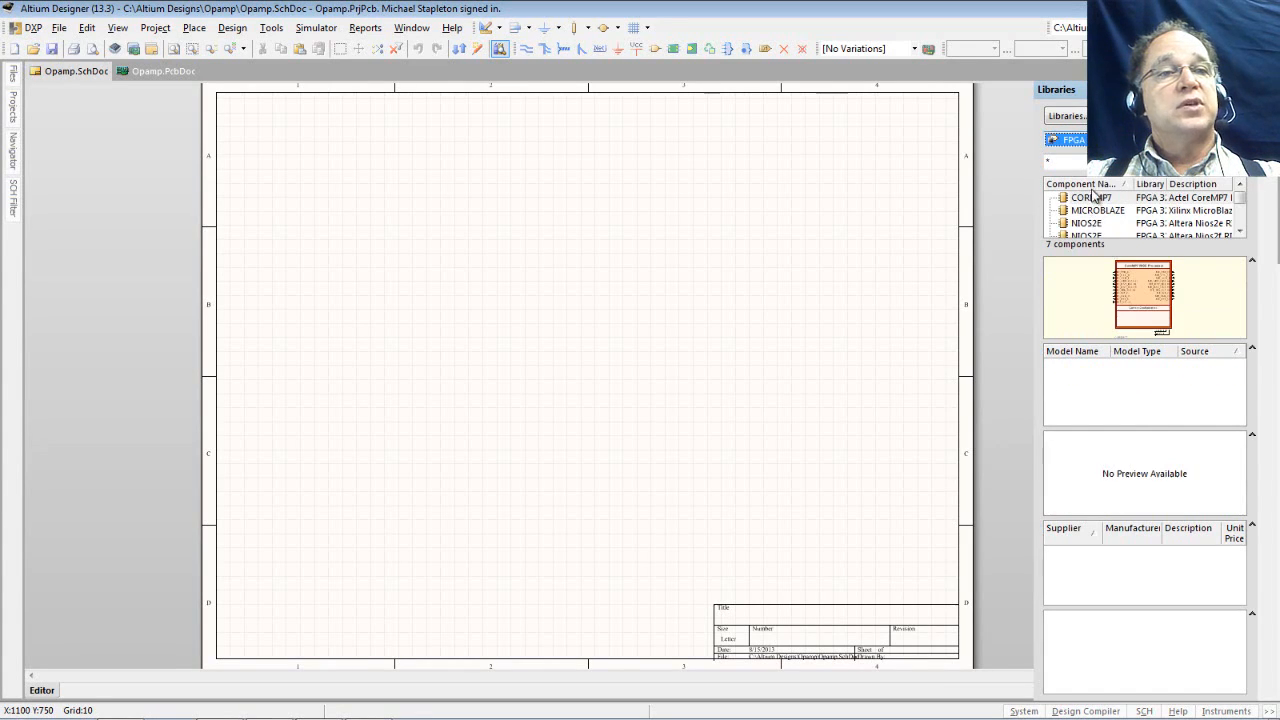
click(1193, 140)
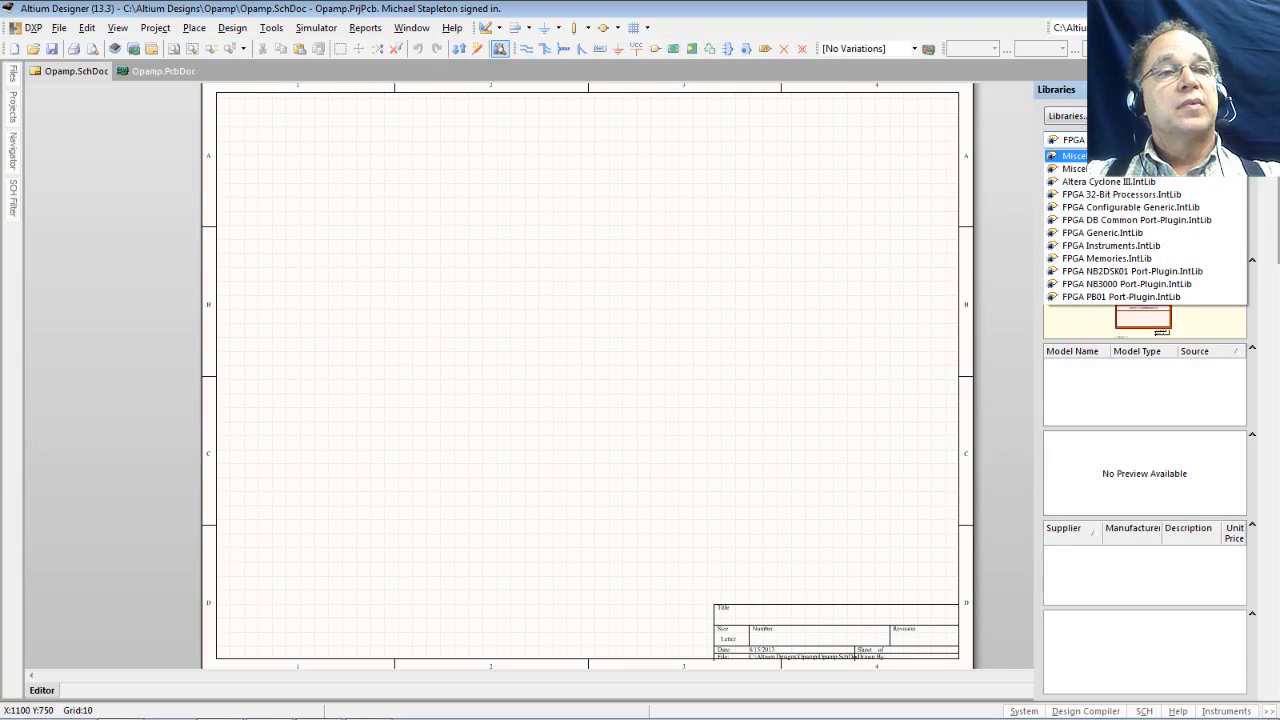
click(1075, 156)
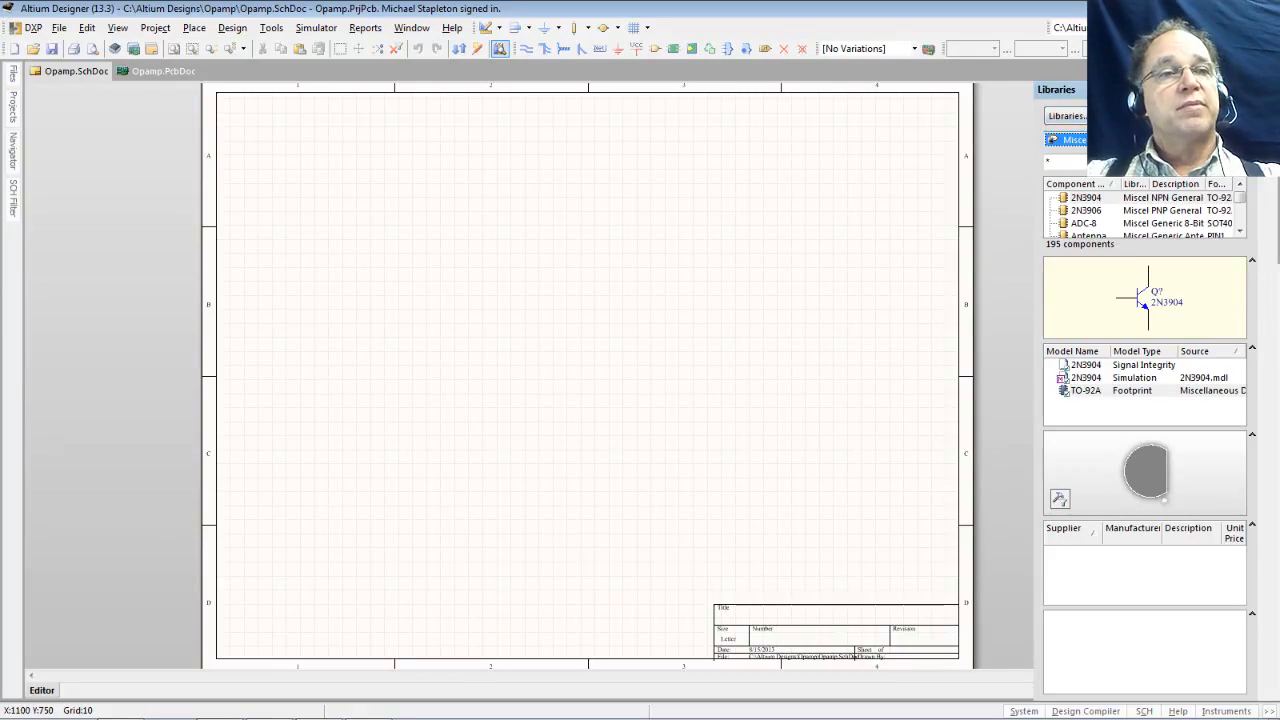
Dock the Libraries panel back on its original edge between the Projects and Navigator panels, and reveal it.
drag(1056, 89, 16, 133)
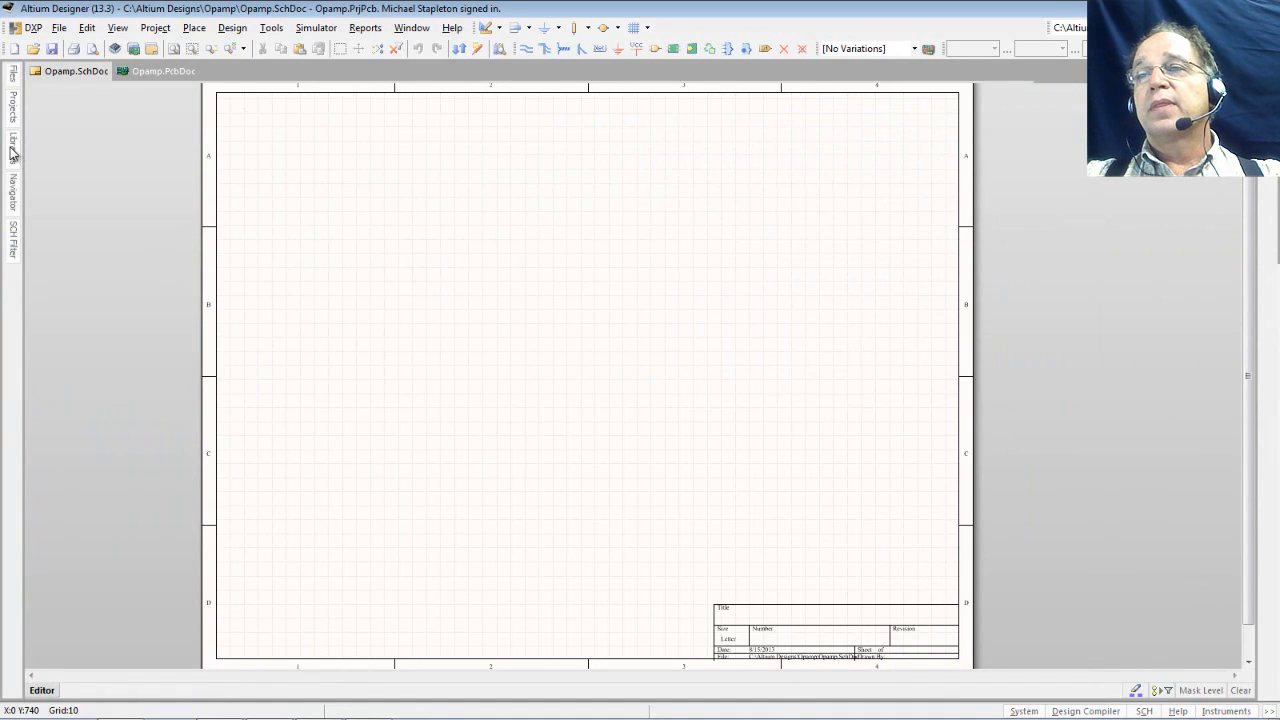
mouse_move(10, 150)
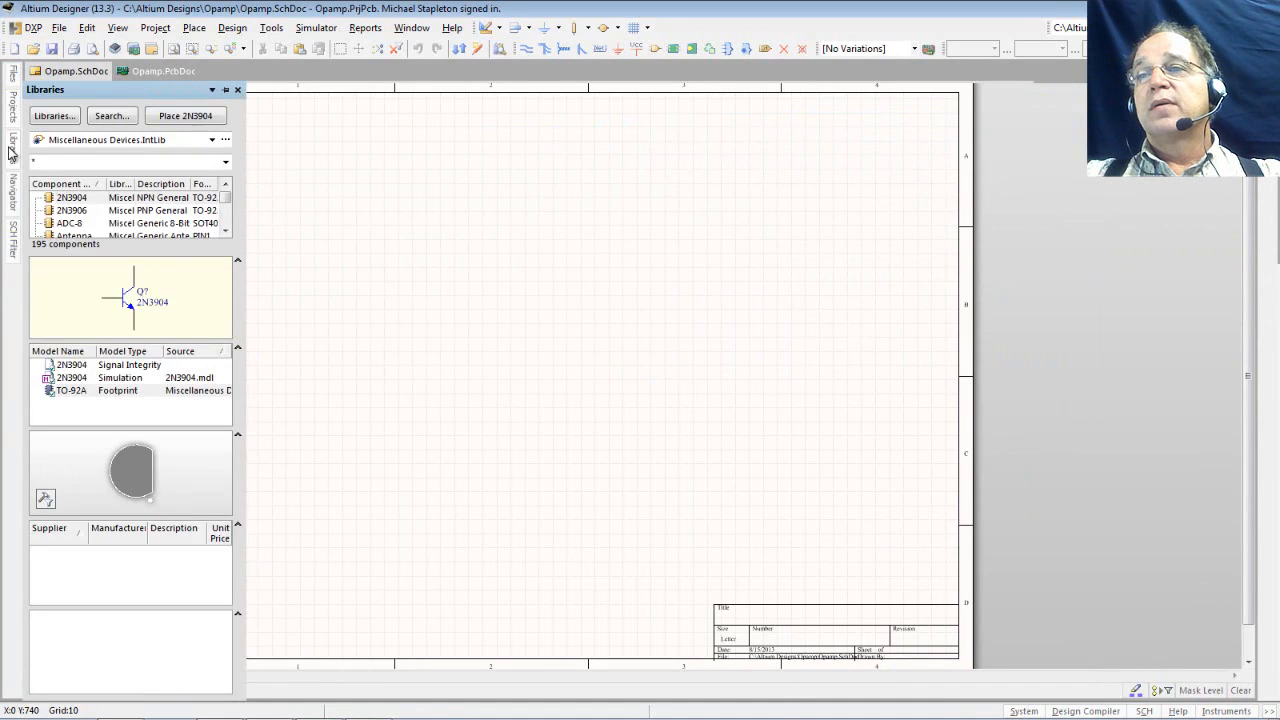
Open the Available Libraries settings and review the project, installed and search path library lists.
click(61, 117)
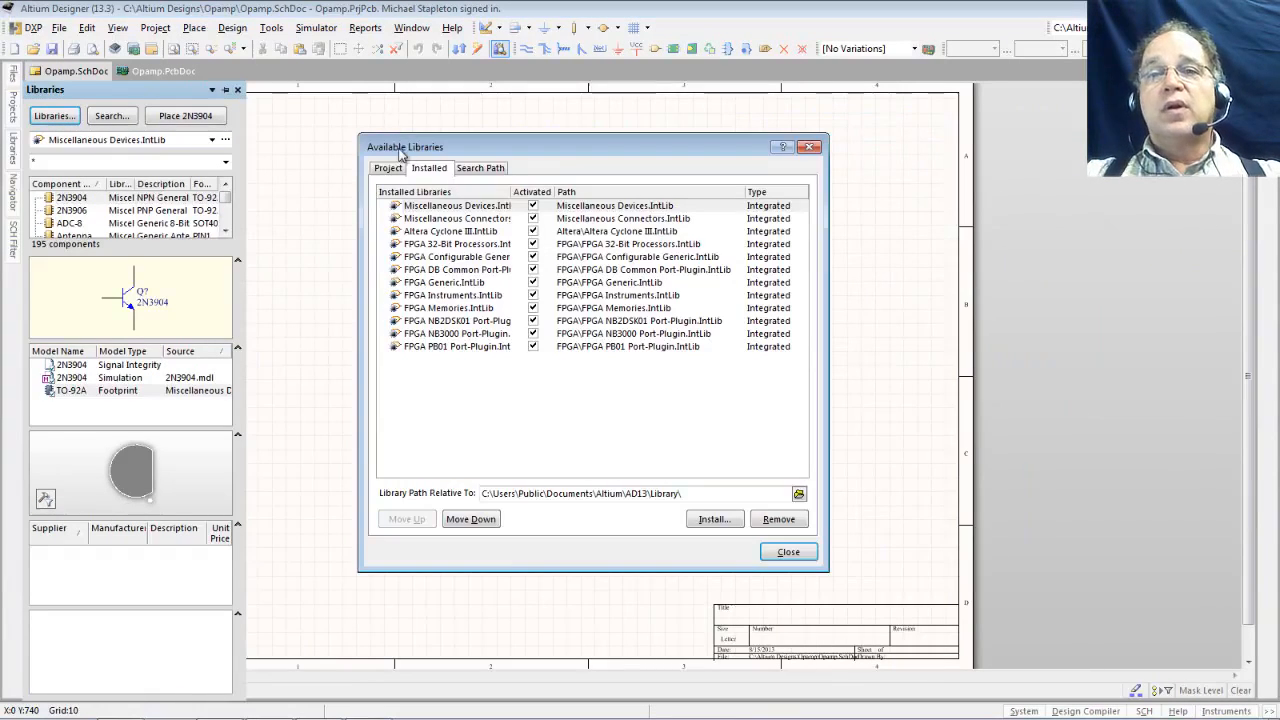
click(386, 169)
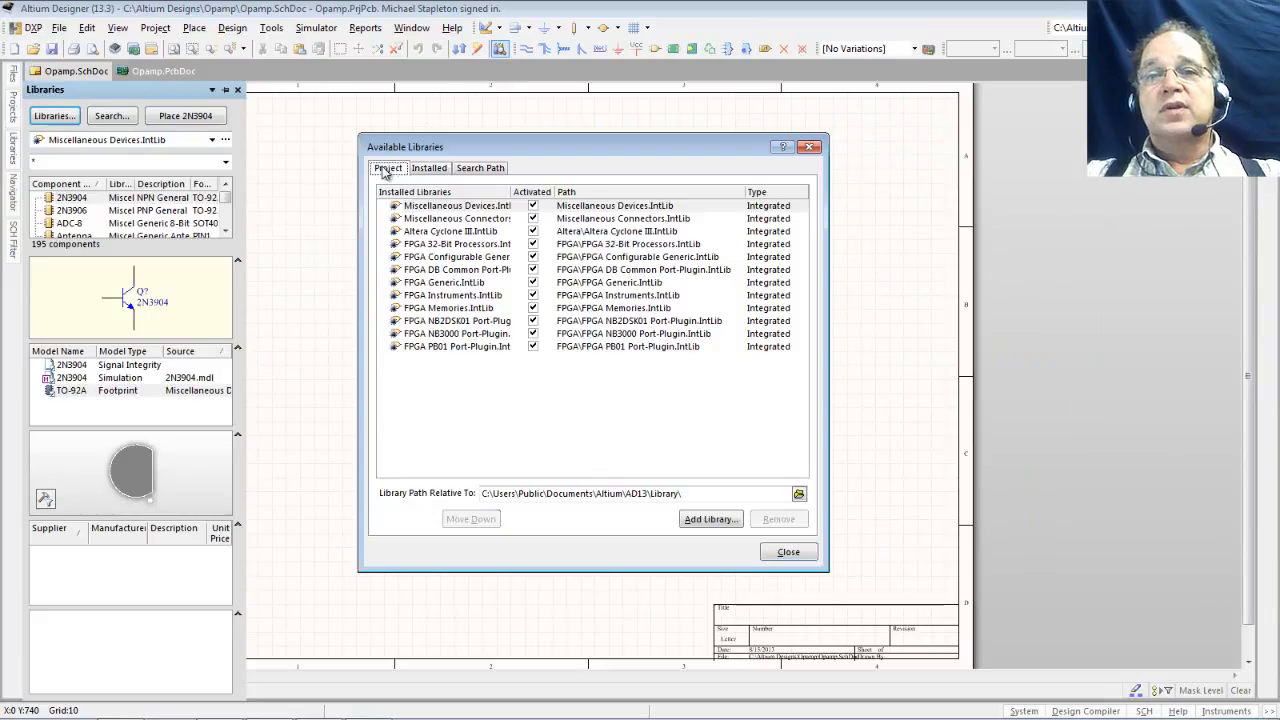
click(428, 169)
click(488, 169)
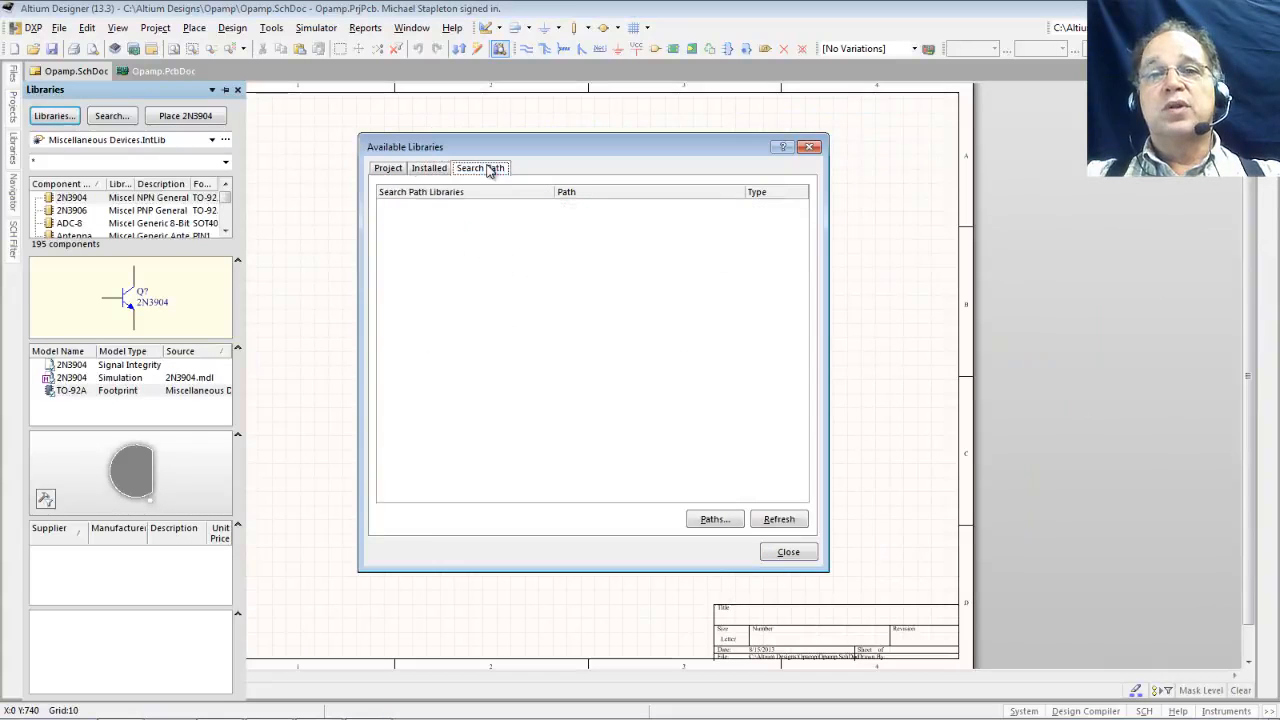
click(430, 169)
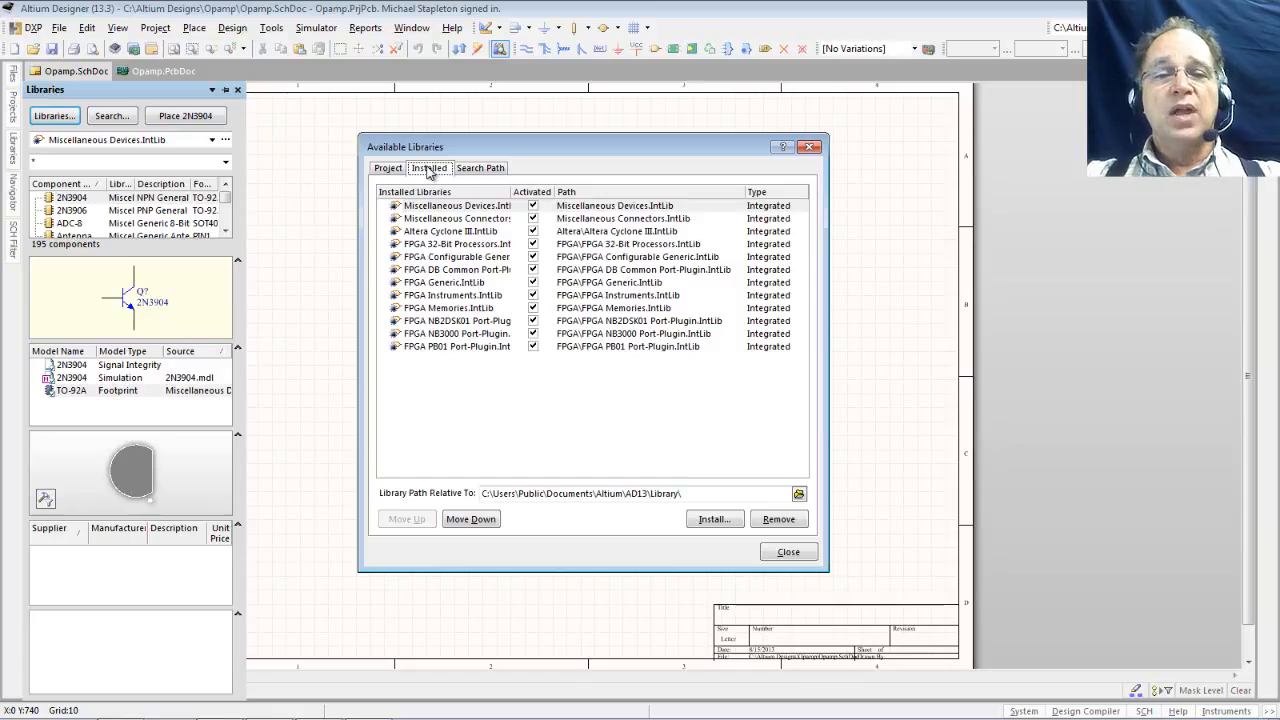
Remove Altera Cyclone III.IntLib from the installed libraries.
click(451, 220)
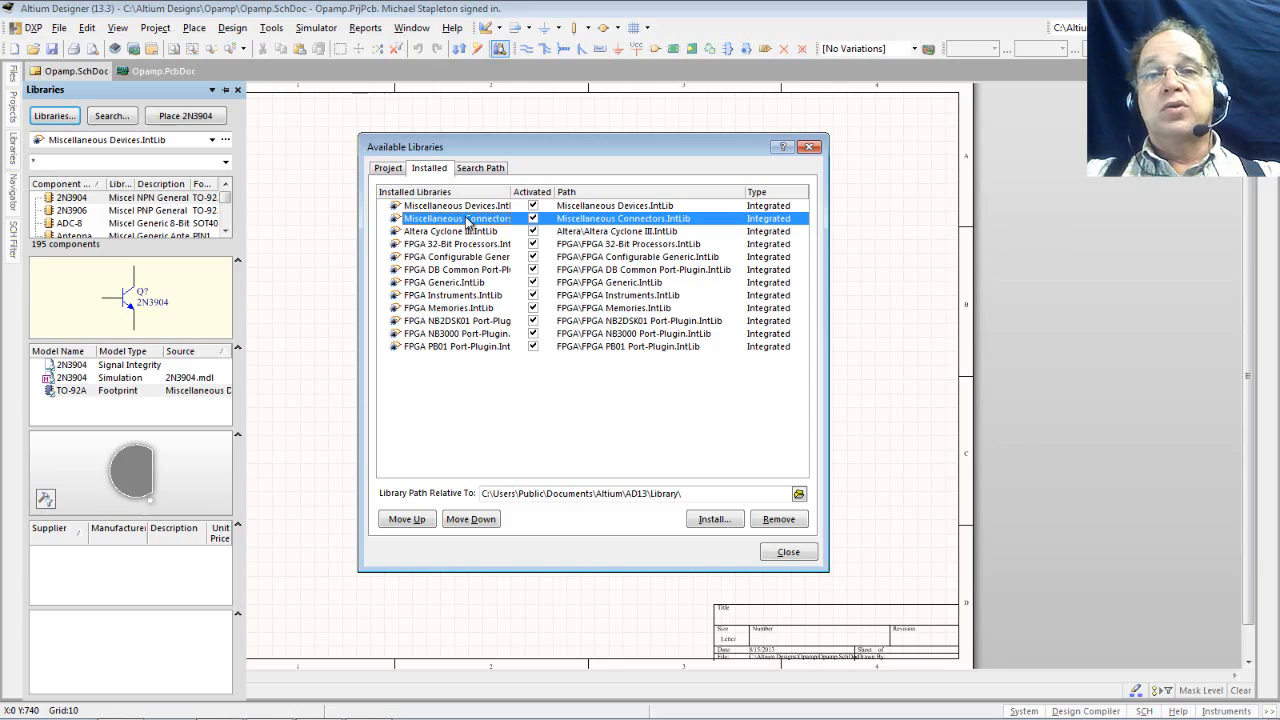
click(462, 232)
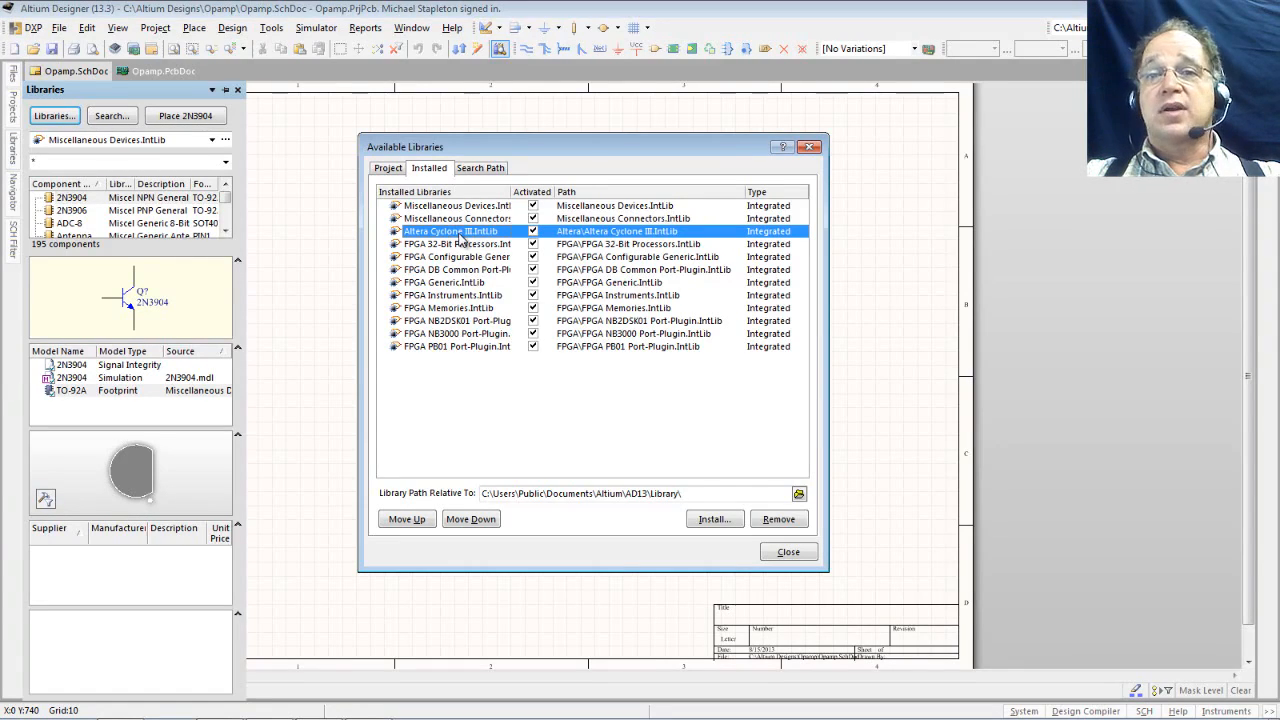
click(457, 245)
click(461, 233)
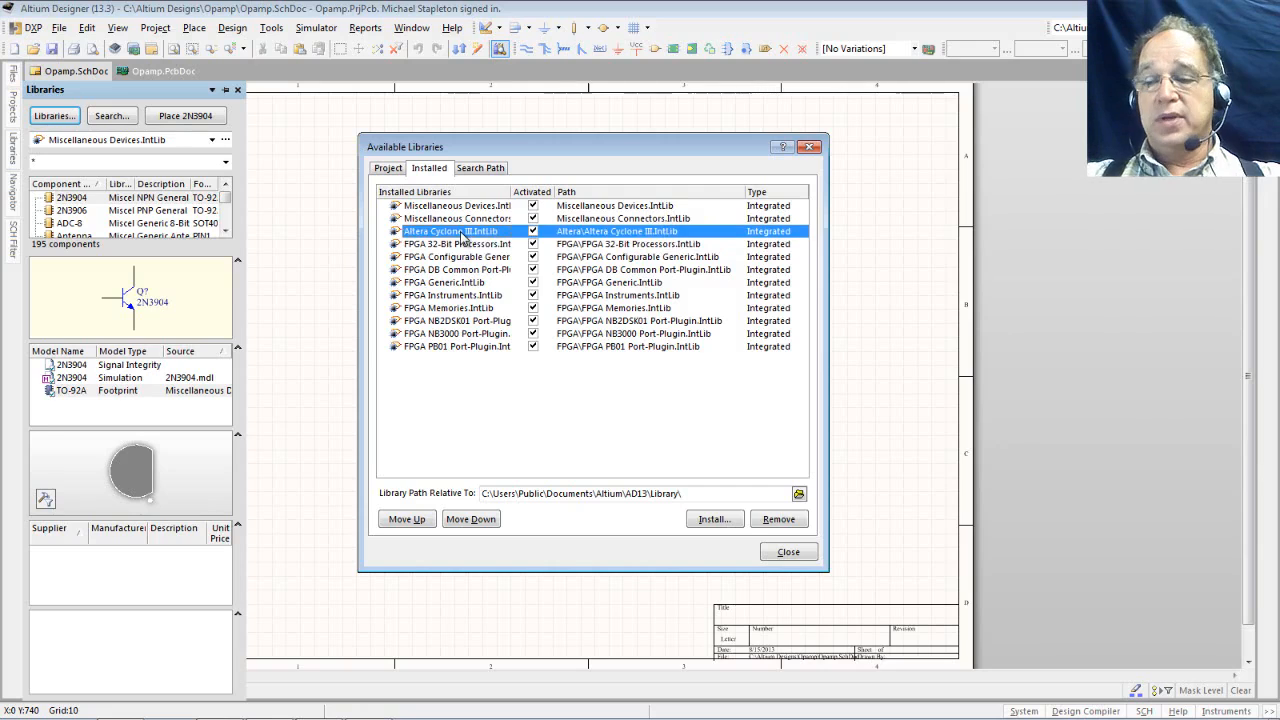
click(786, 521)
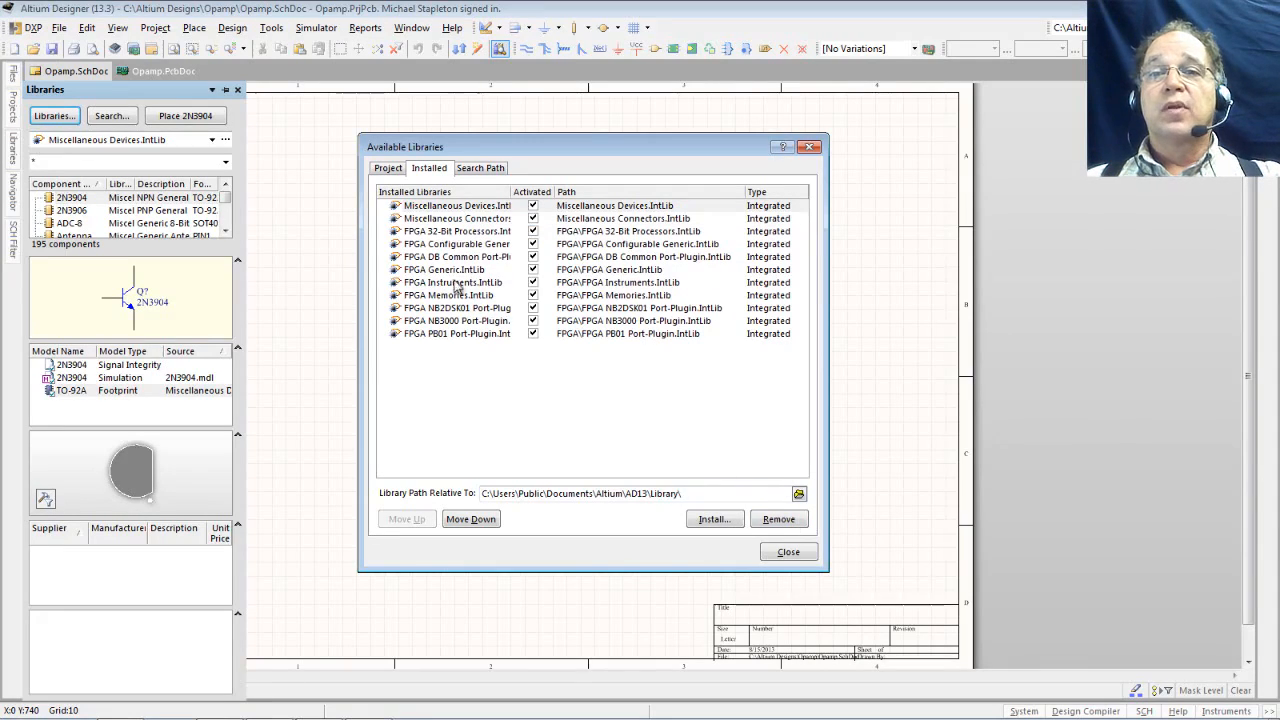
Remove all the FPGA libraries, from FPGA 32-Bit Processors through FPGA PB01 Port-Plugin, and close the Available Libraries settings.
click(433, 233)
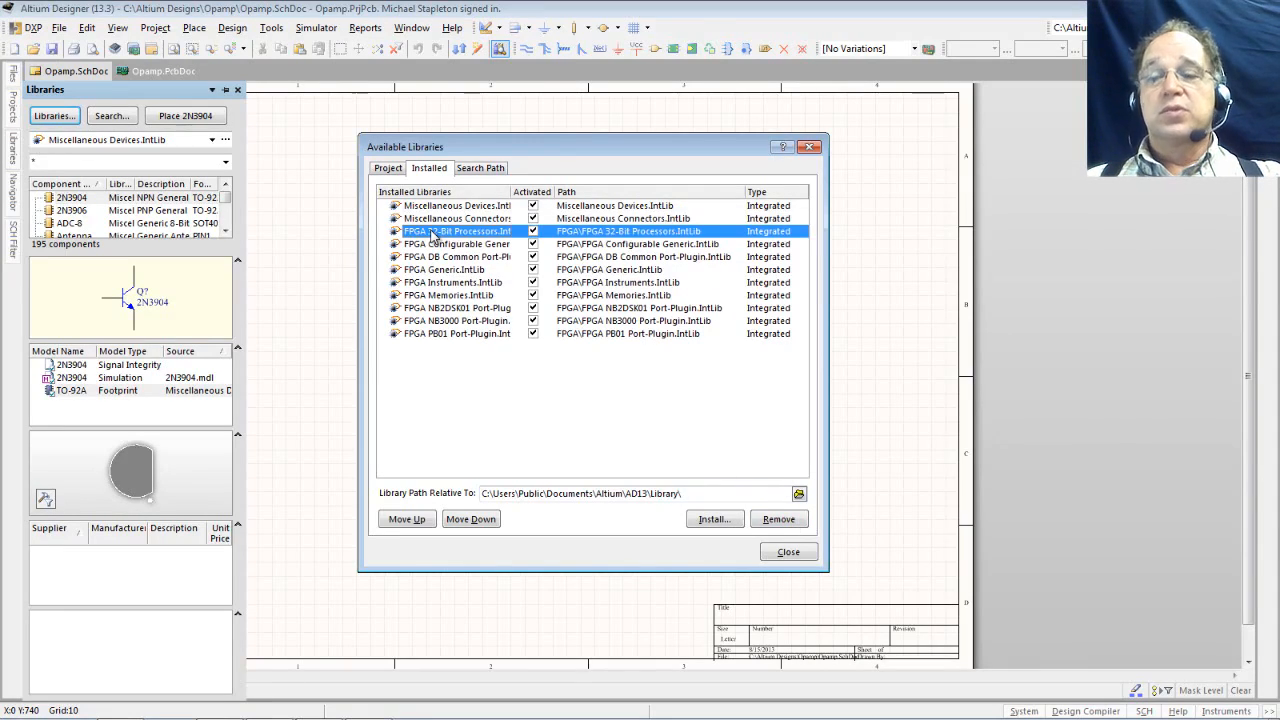
shift+click(440, 336)
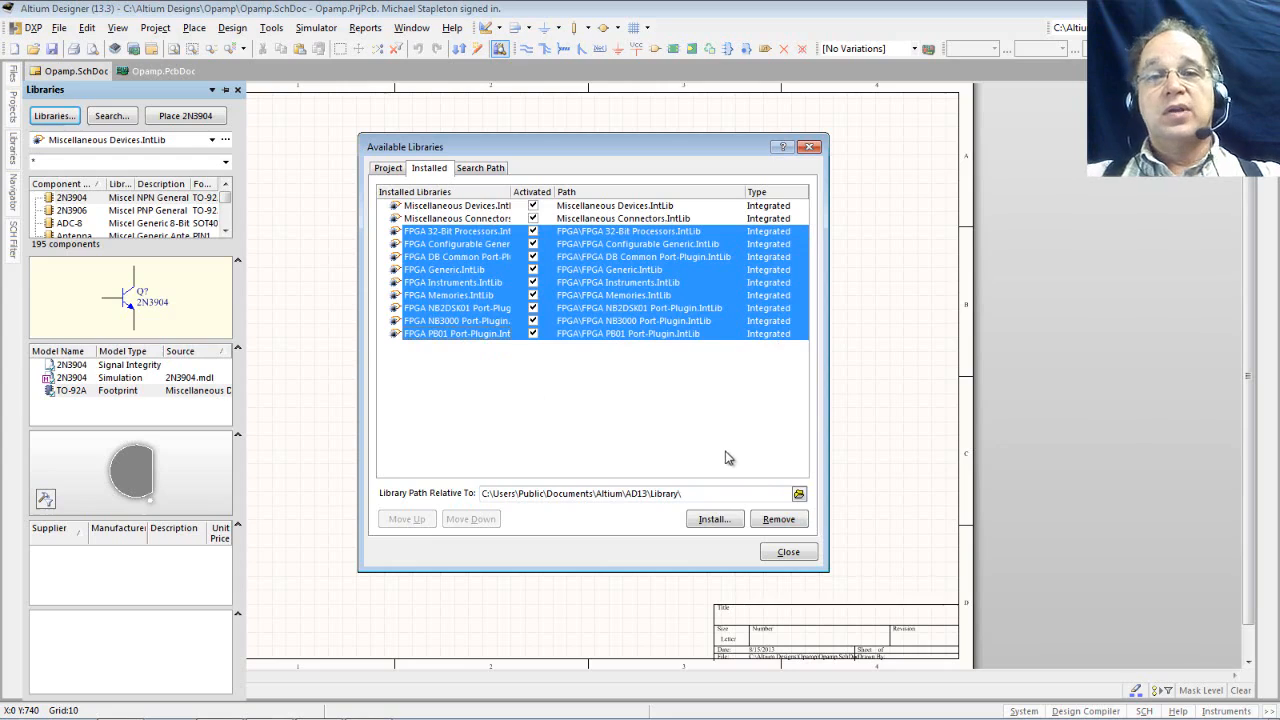
click(787, 525)
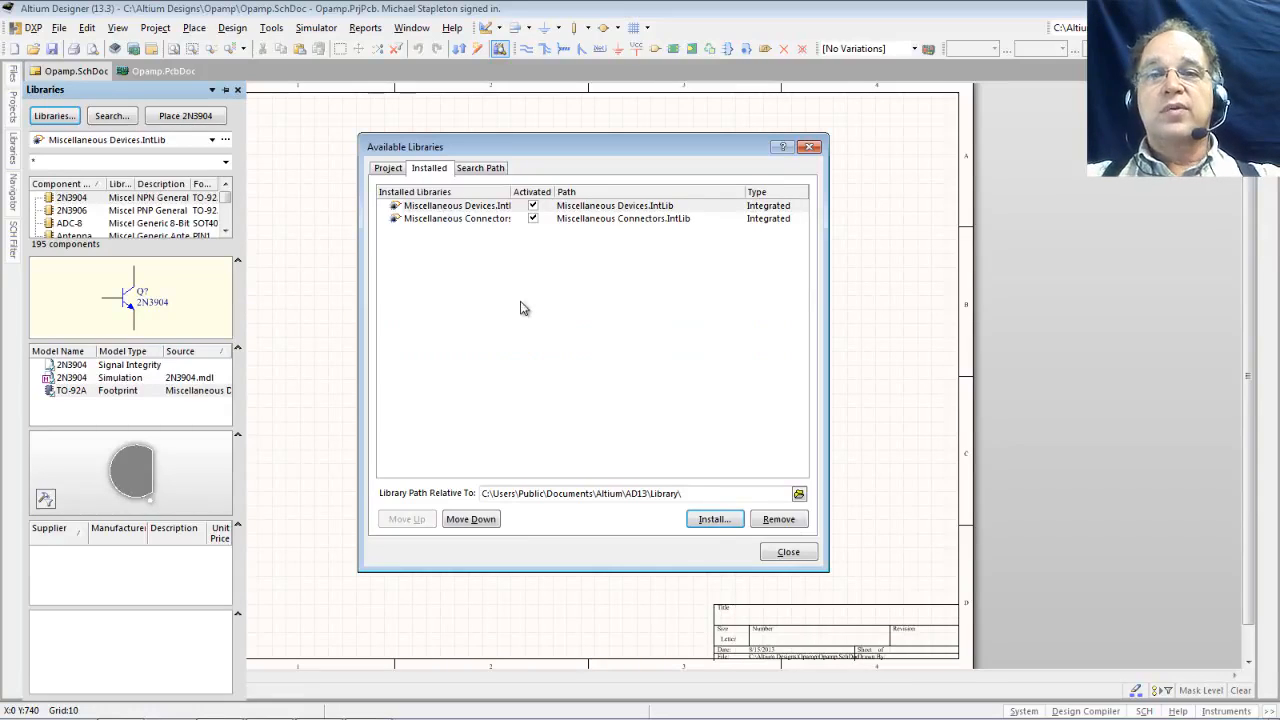
click(789, 551)
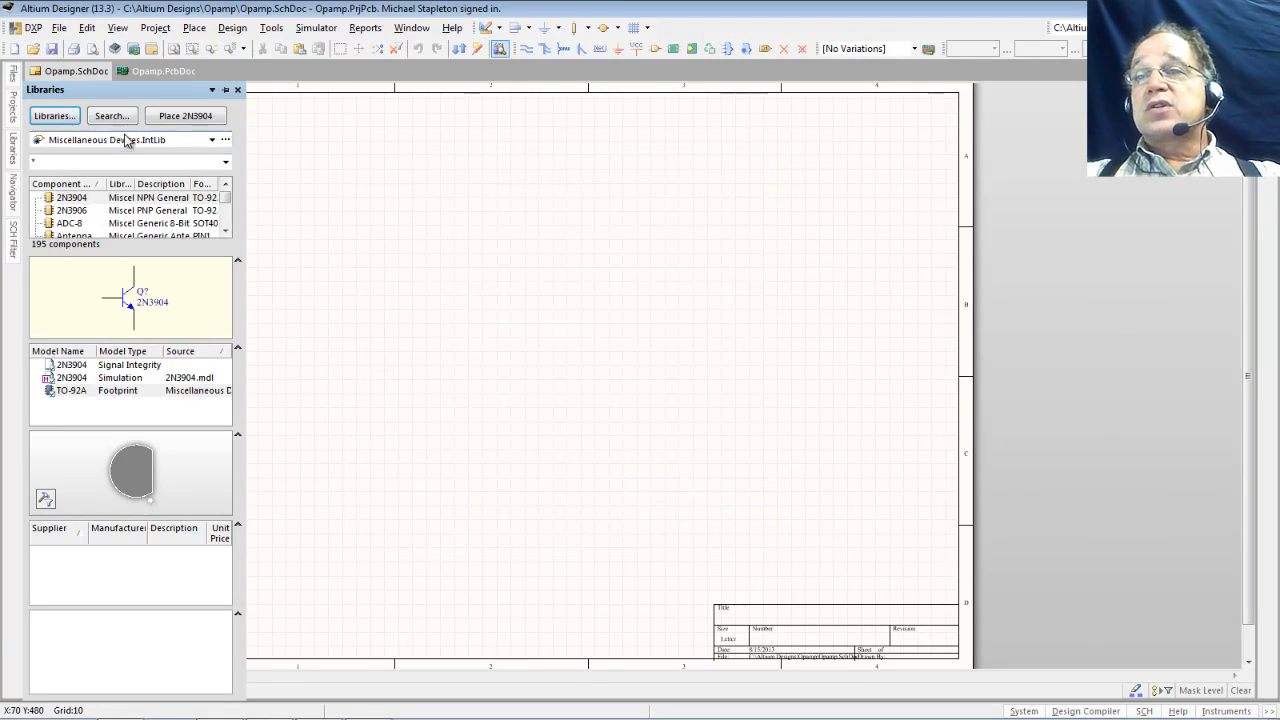
Check which libraries are available, and preview the 2N3906 and ADC-8 components in Miscellaneous Devices.IntLib.
click(211, 142)
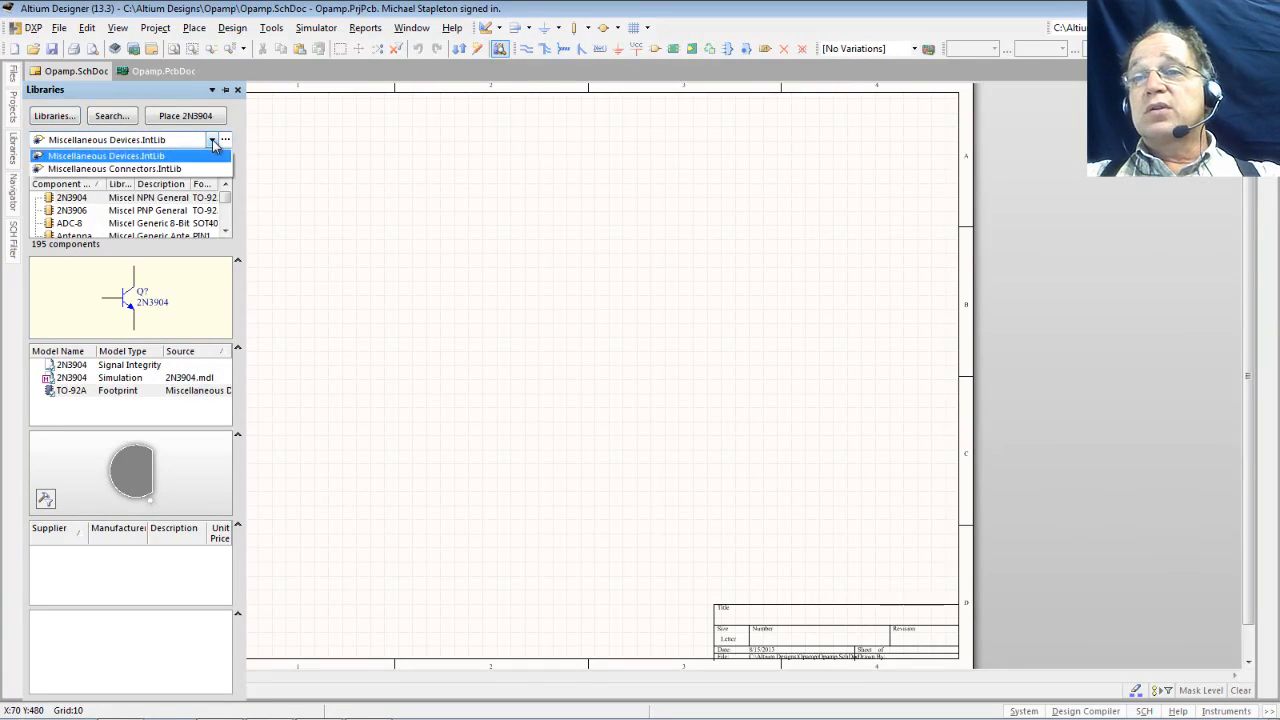
click(211, 144)
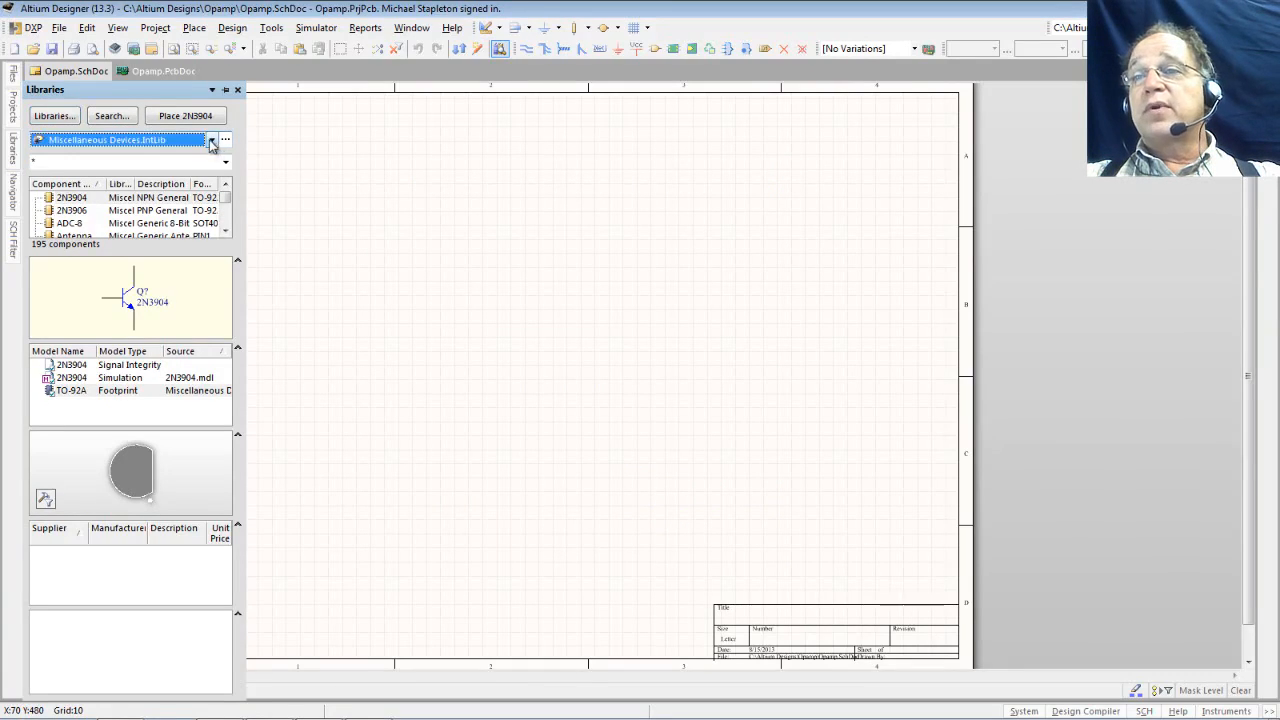
click(71, 199)
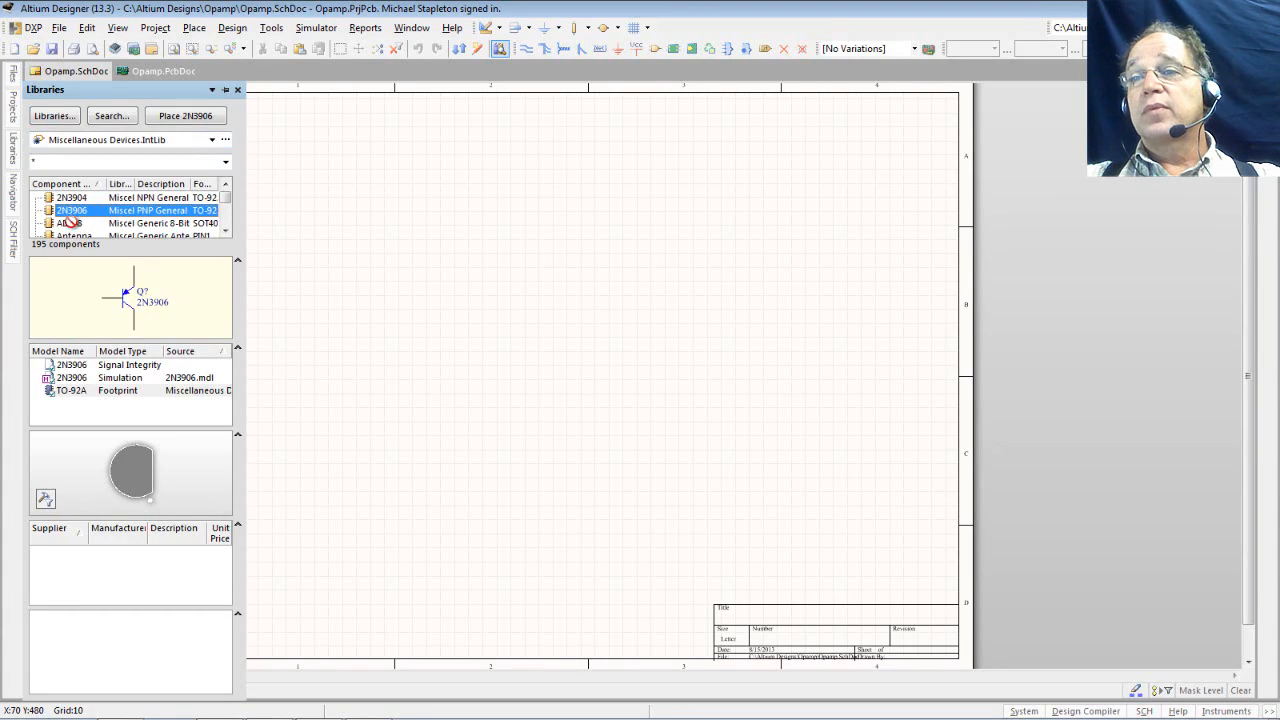
click(72, 223)
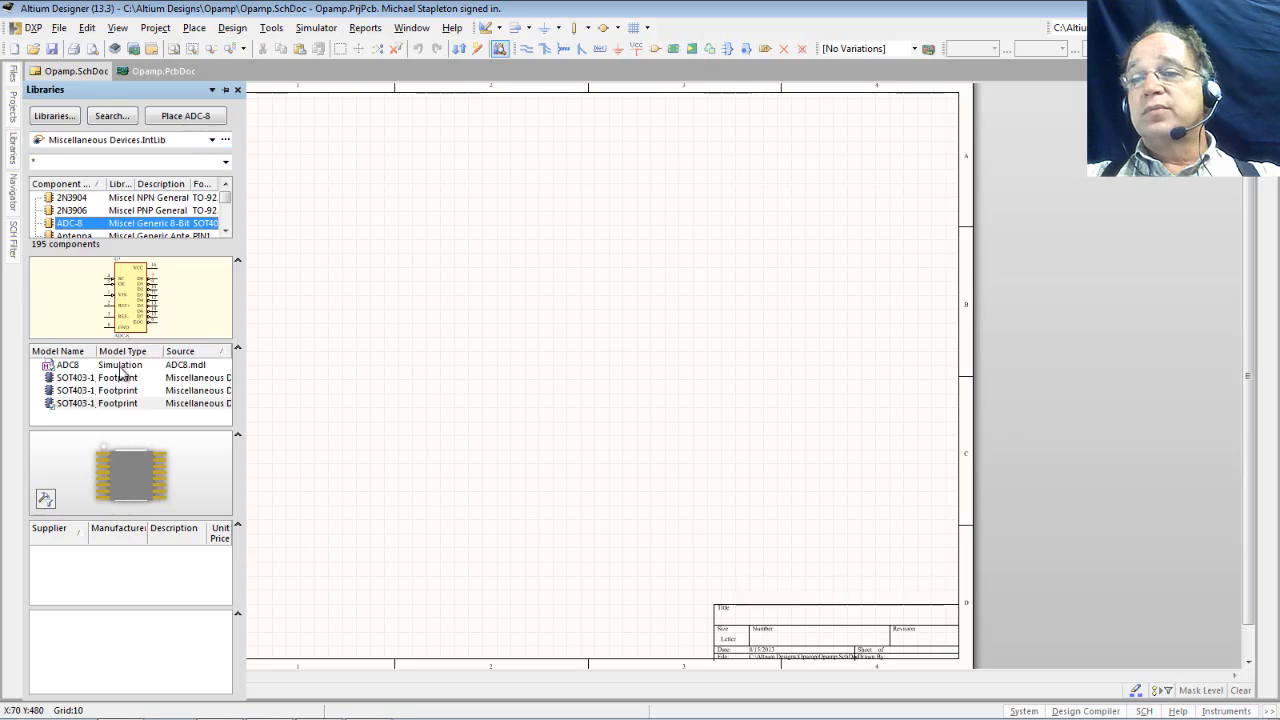
Resize the Libraries panel sections to enlarge the component list, the symbol preview and the footprint preview.
drag(140, 343, 138, 387)
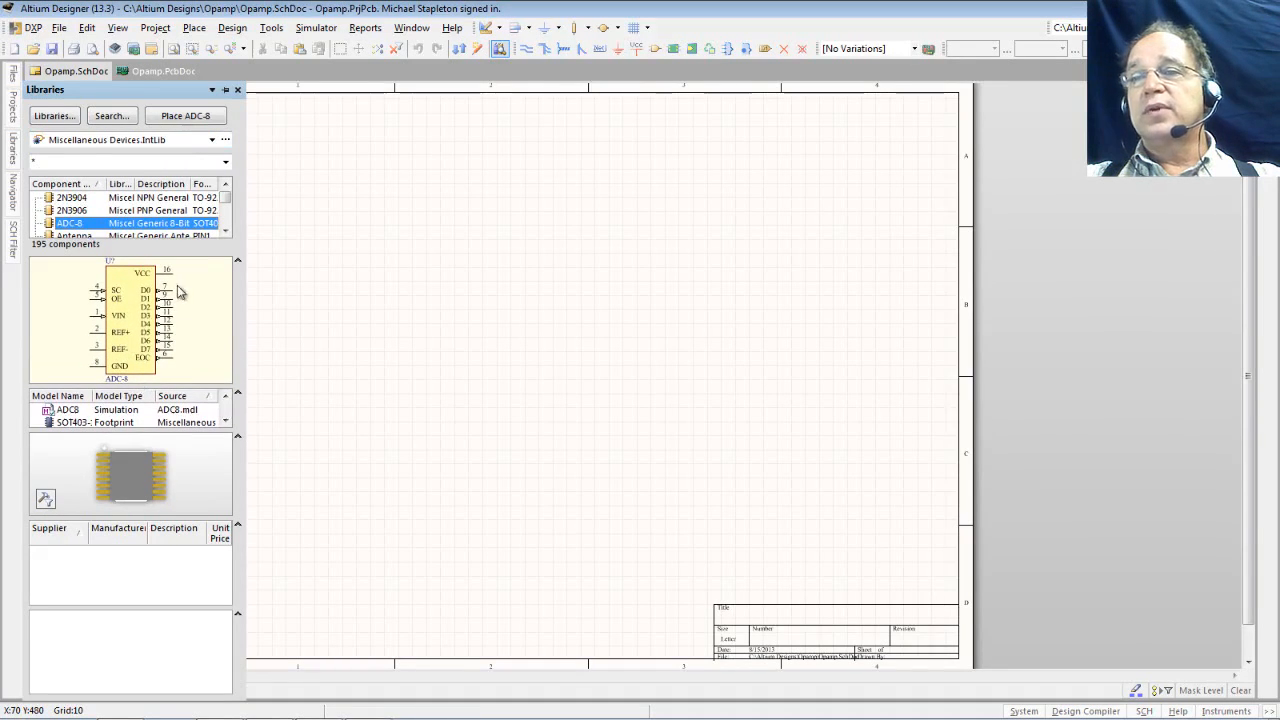
drag(171, 255, 170, 312)
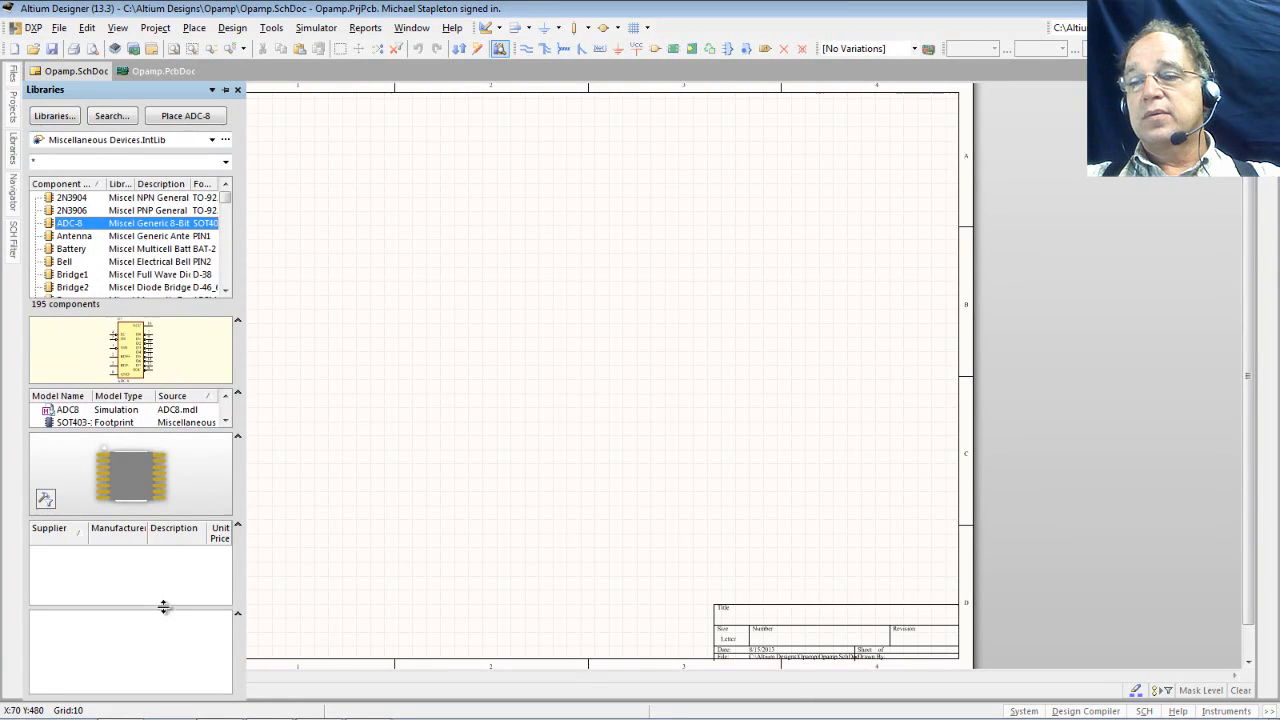
drag(163, 609, 163, 644)
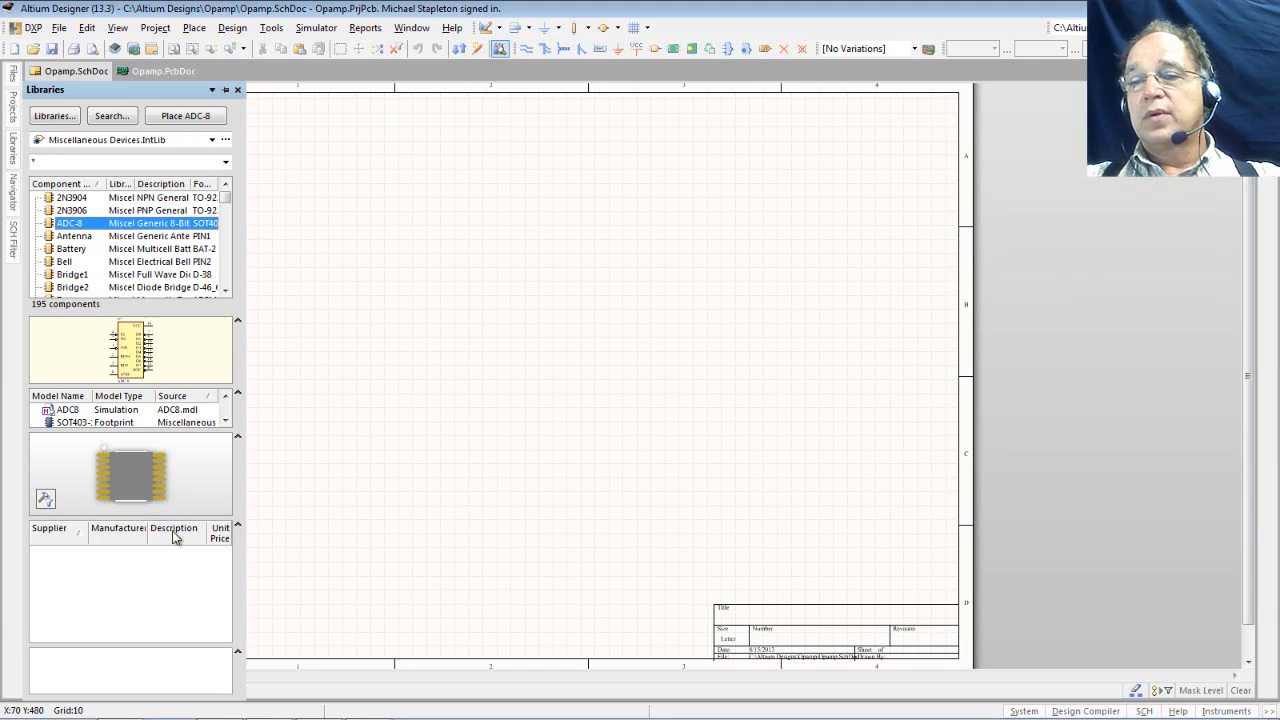
drag(172, 519, 180, 577)
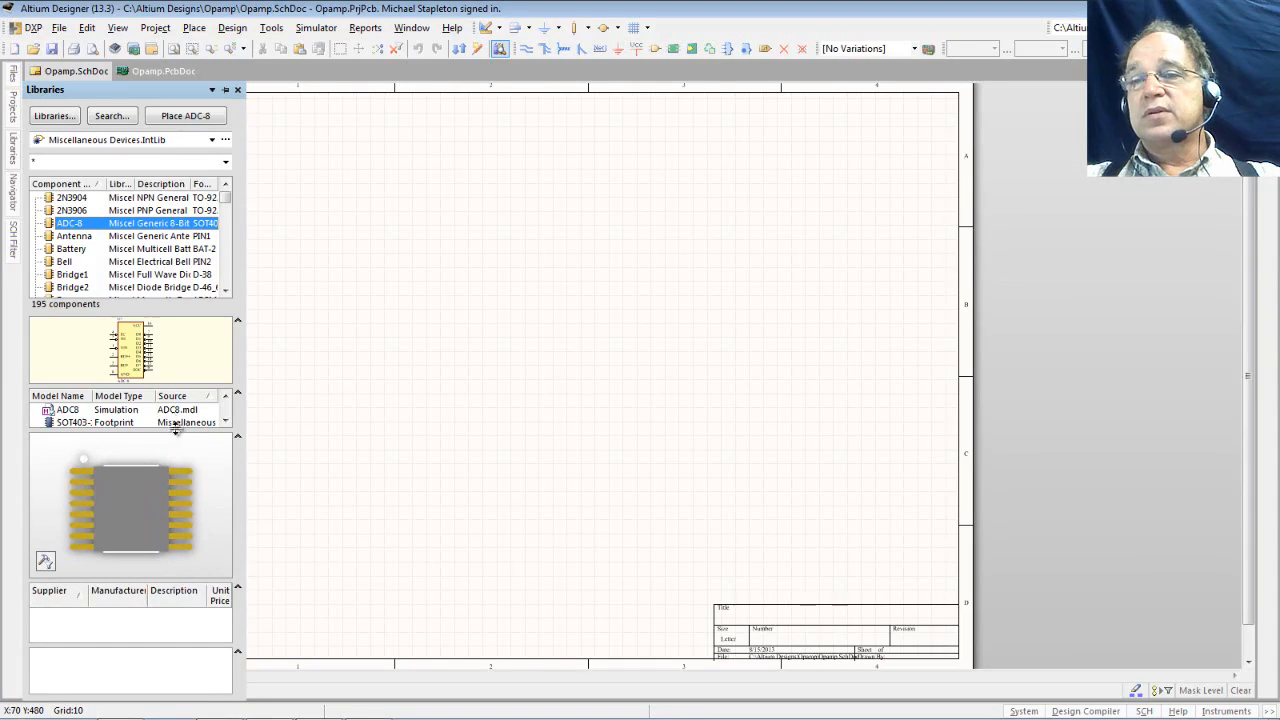
drag(180, 435, 183, 478)
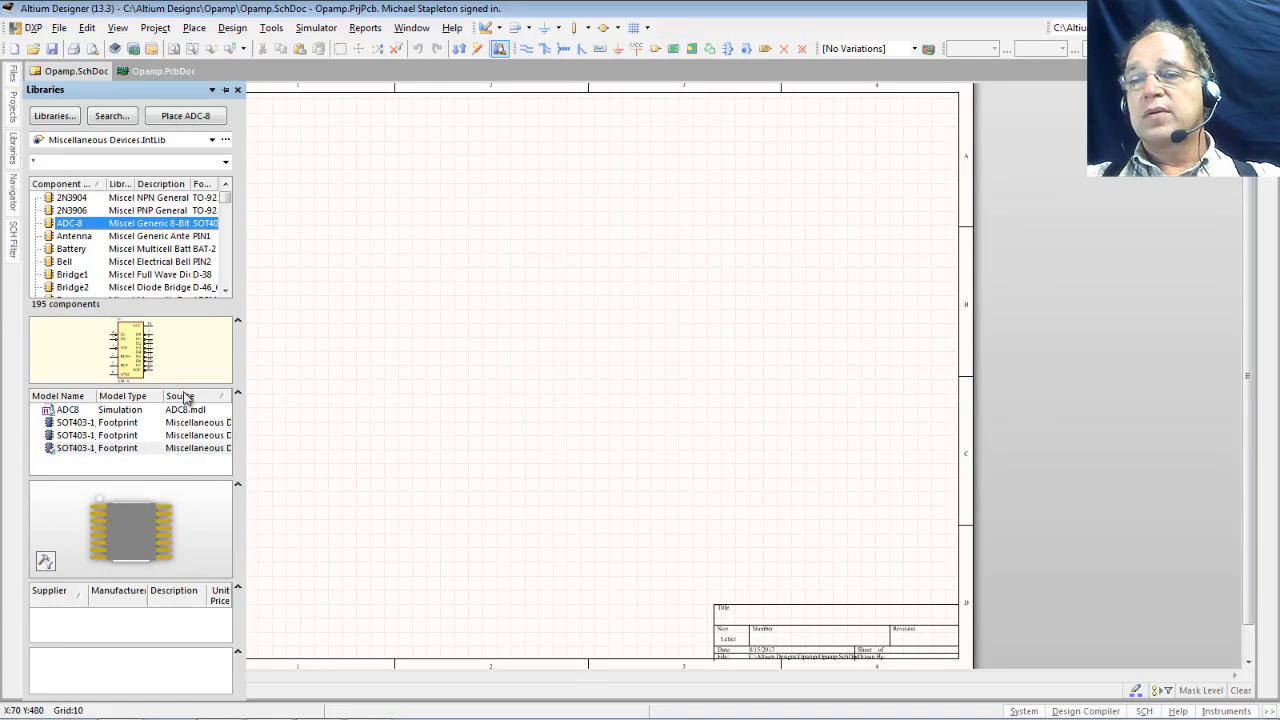
drag(186, 389, 185, 437)
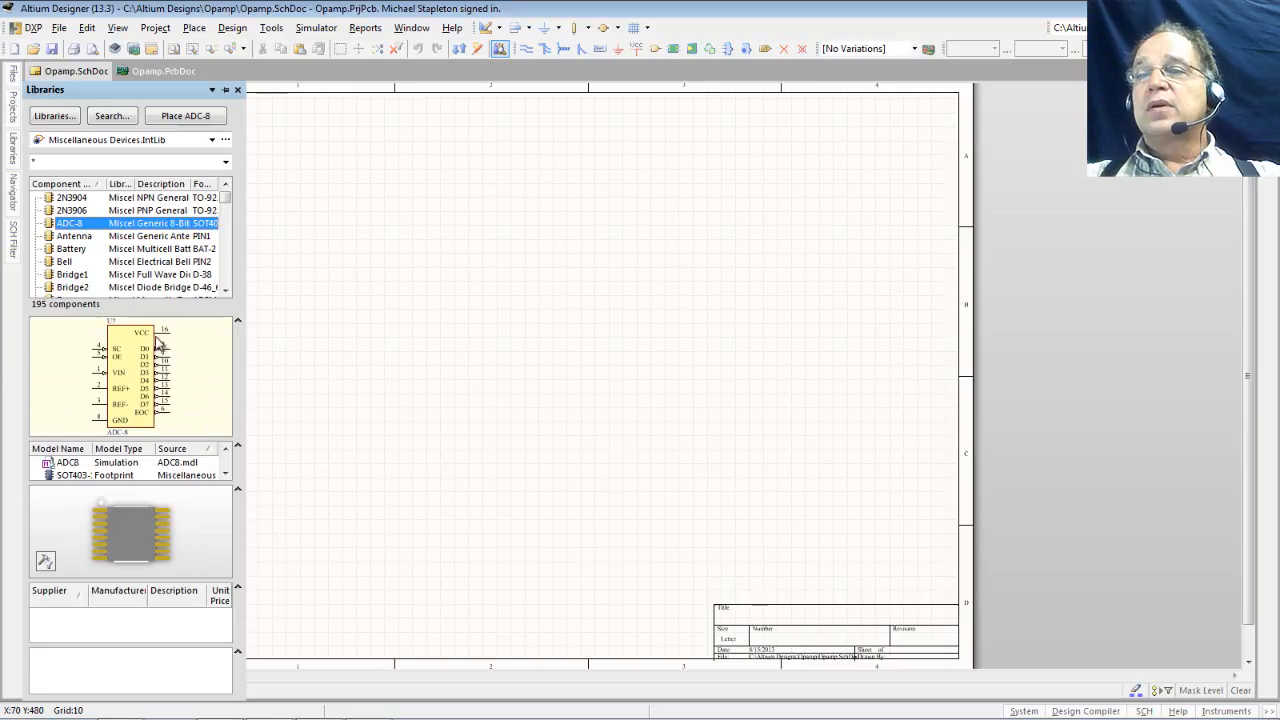
Adjust the component list's column widths so the full component names fit and the Library column is narrow.
drag(106, 184, 74, 184)
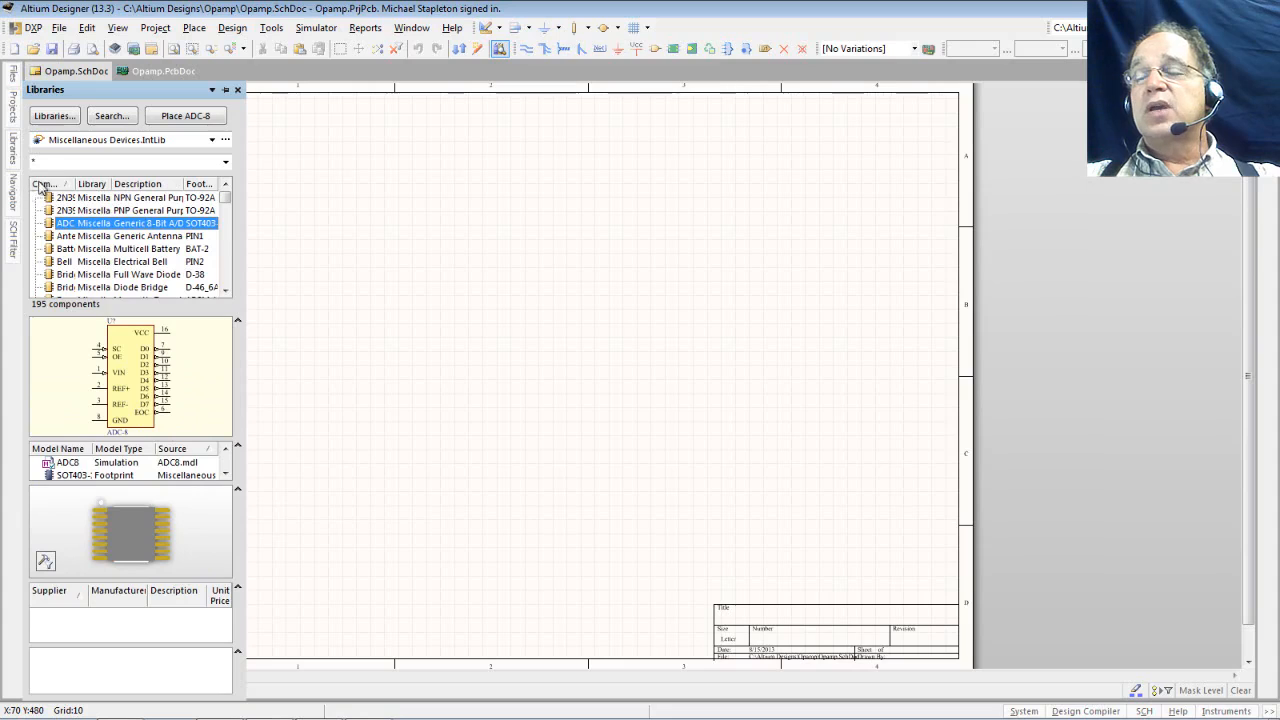
drag(75, 184, 104, 182)
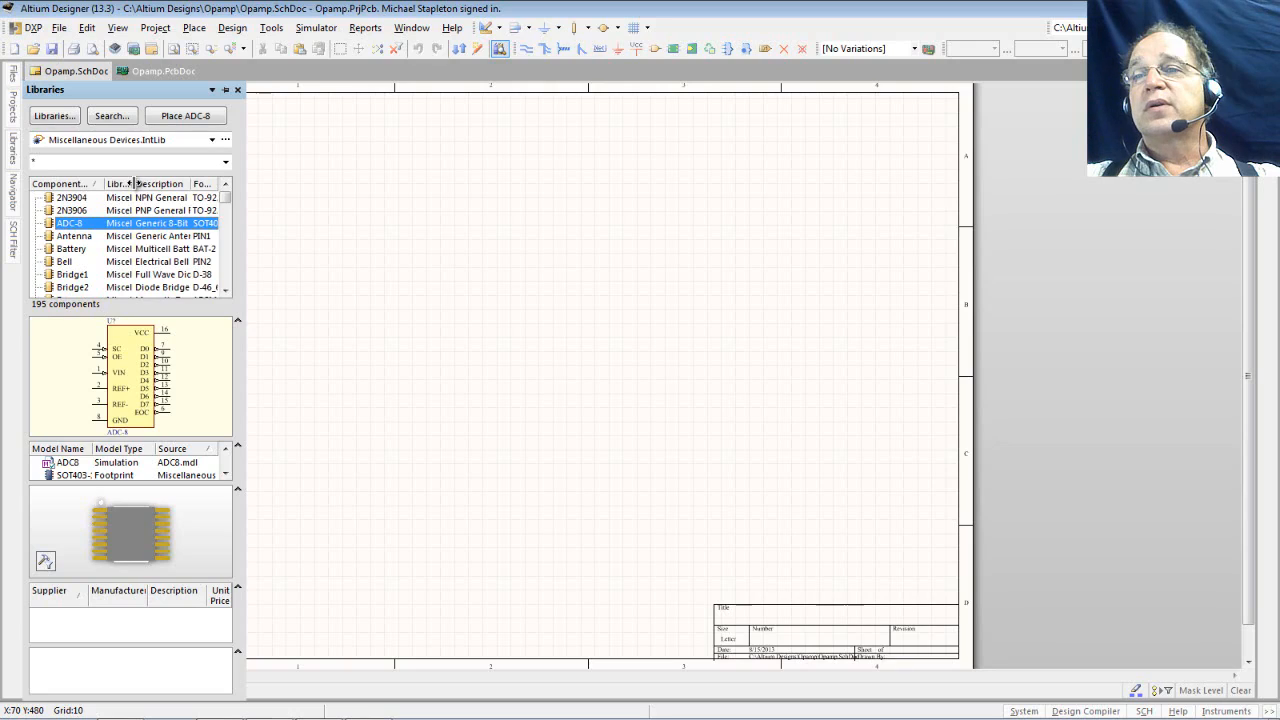
drag(134, 184, 124, 184)
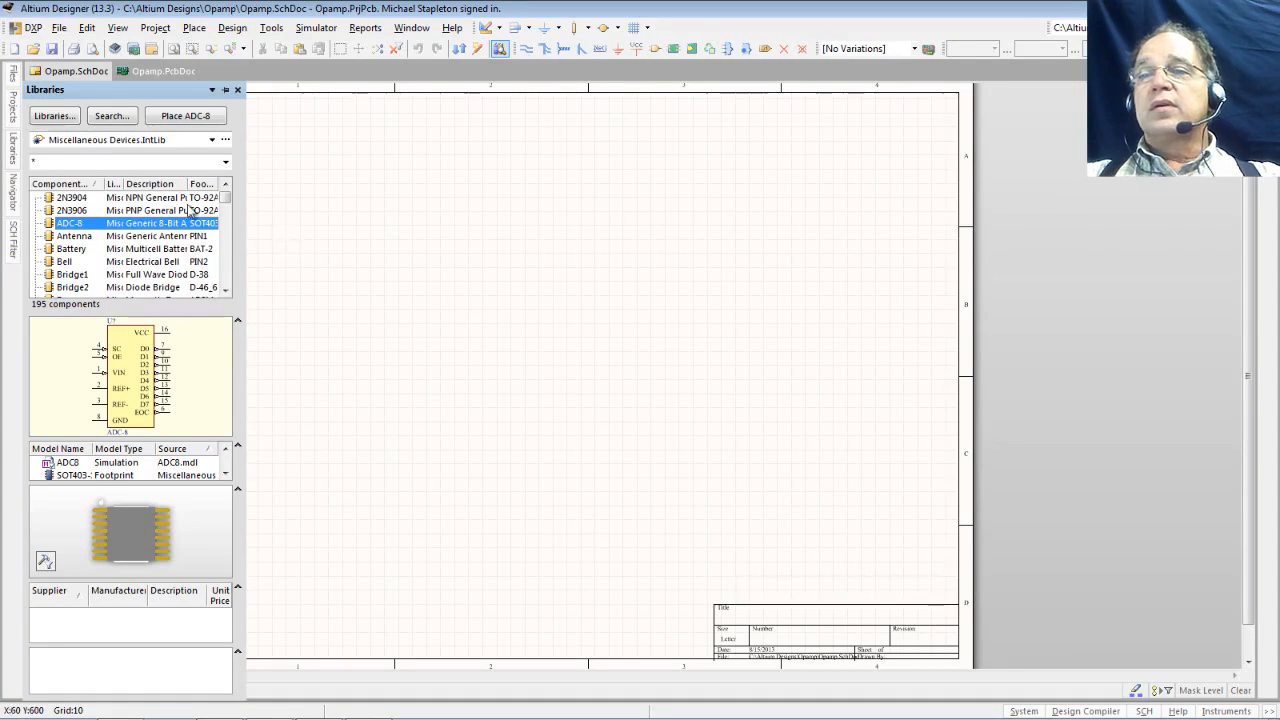
Preview the Antenna, Battery, Bell and Bridge1 components in Miscellaneous Devices.IntLib.
click(64, 238)
click(68, 250)
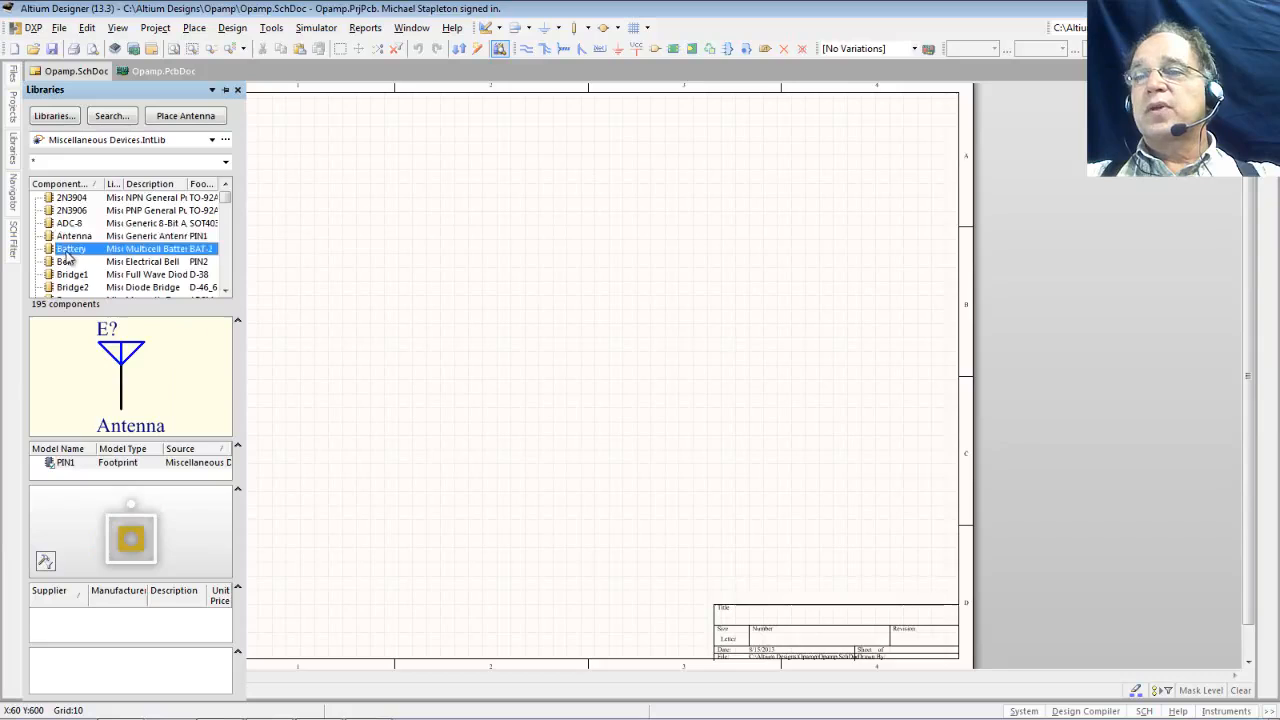
click(69, 262)
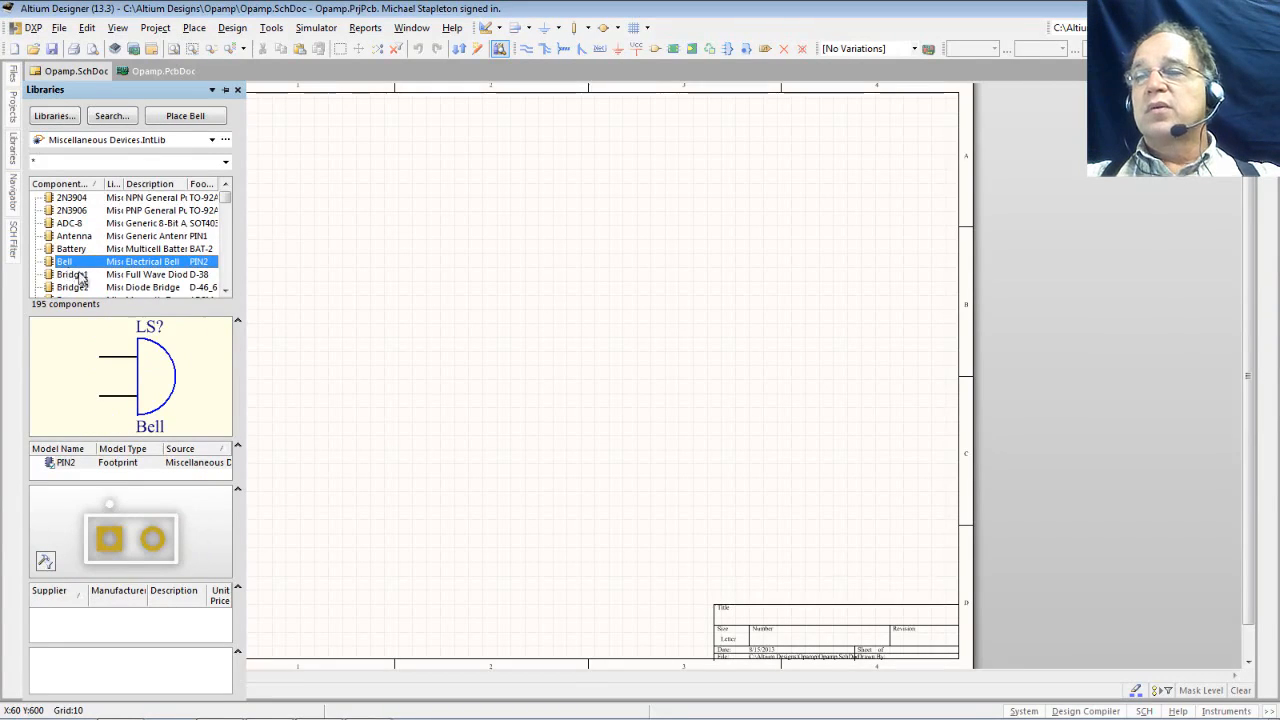
click(80, 275)
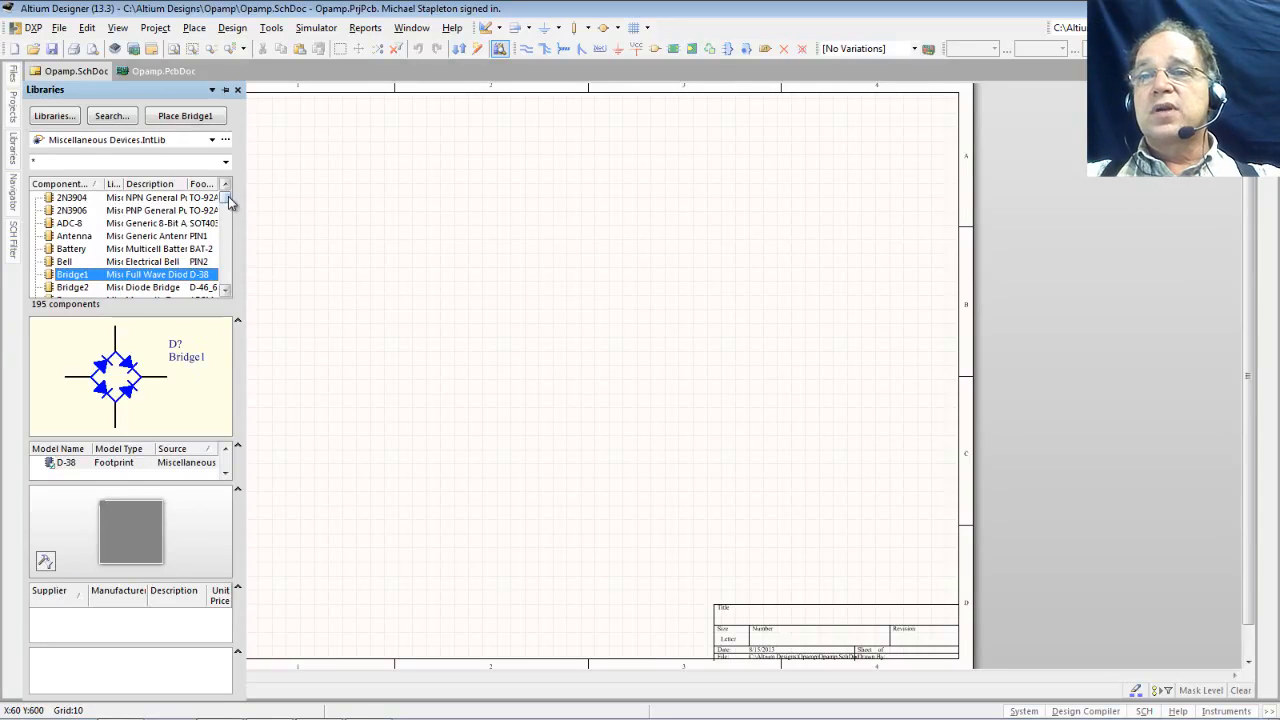
Preview the symbols and footprints of the Res1 and Res3 resistors in the component list.
drag(226, 200, 226, 258)
click(67, 225)
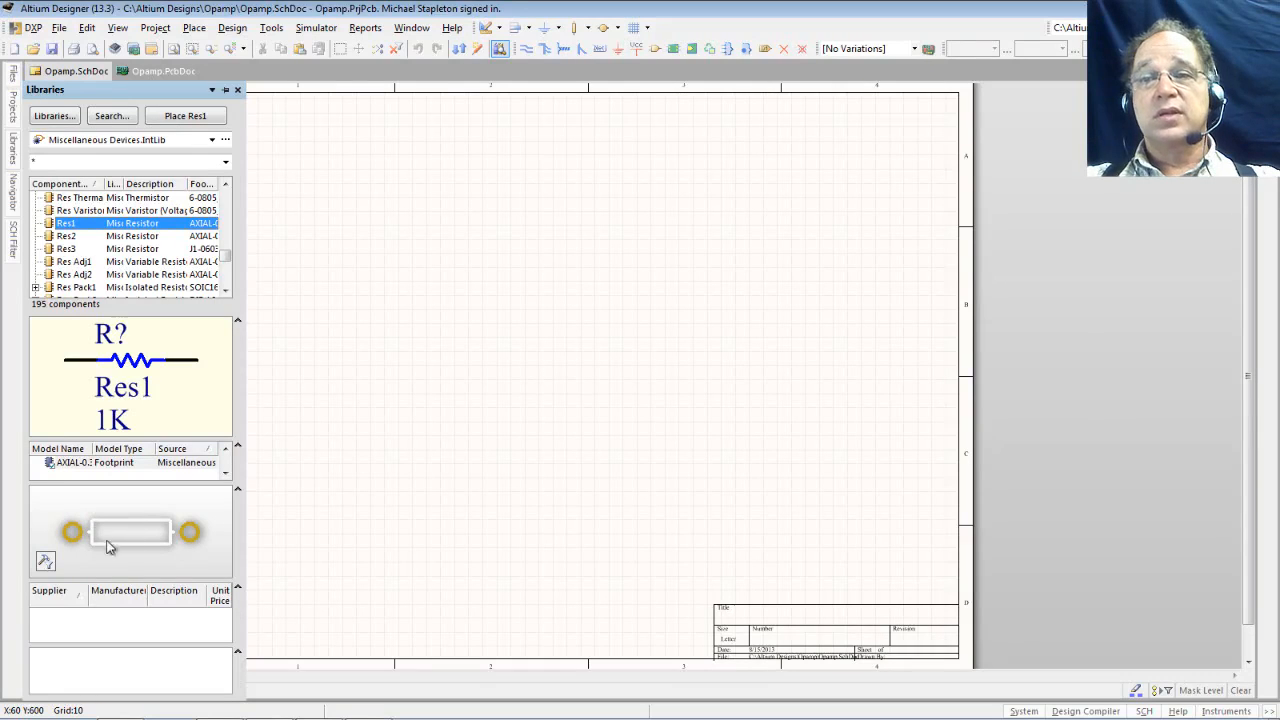
click(123, 249)
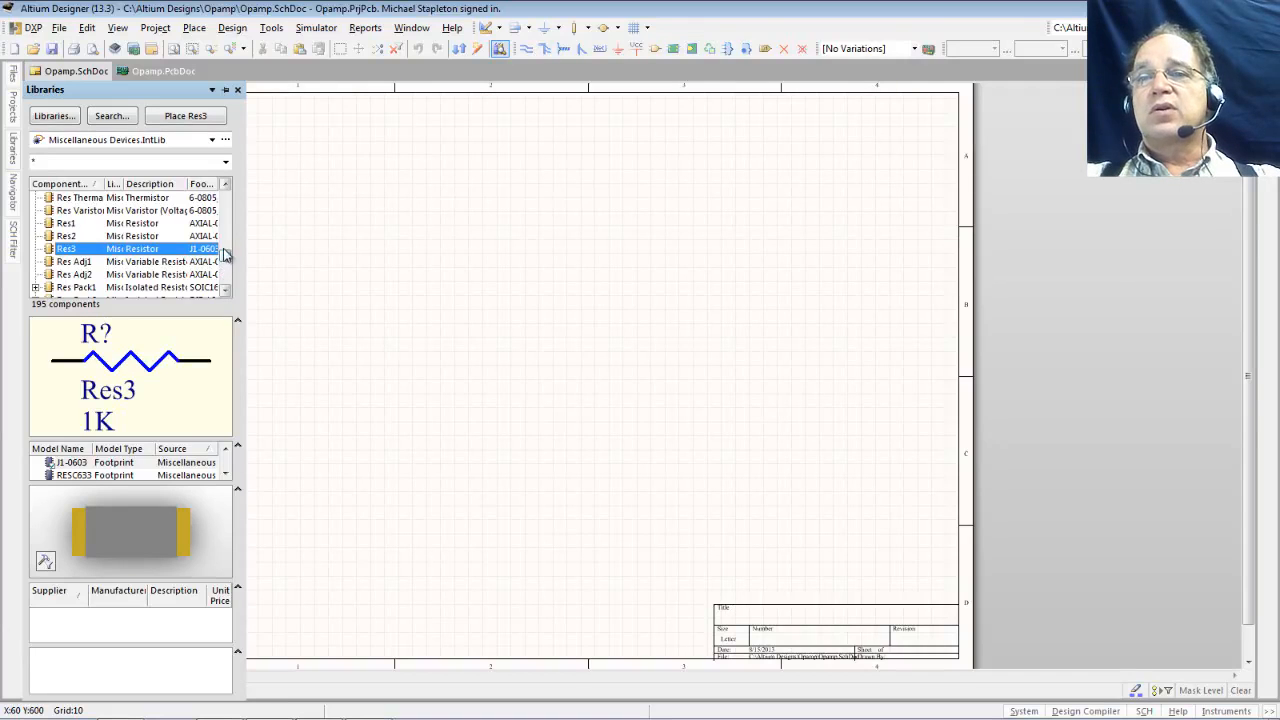
Choose the Op Amp component from Miscellaneous Devices.IntLib and start its placement on the Opamp schematic.
click(225, 186)
click(226, 187)
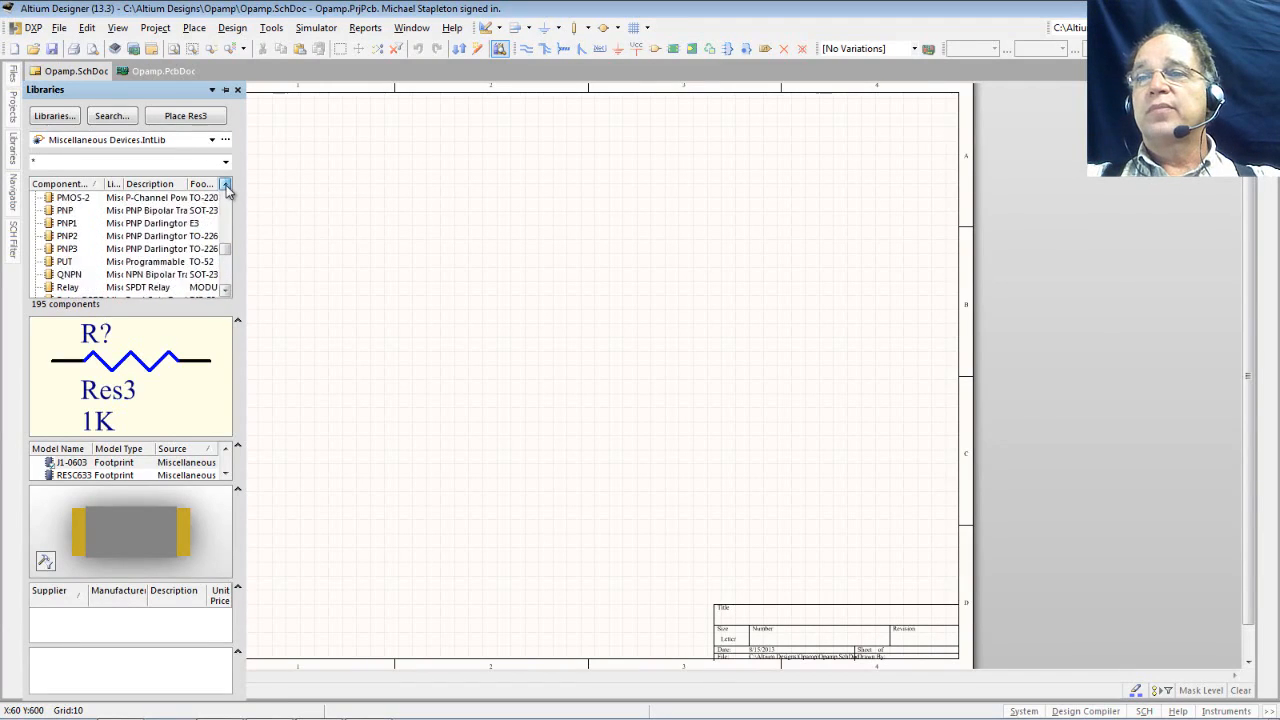
click(61, 250)
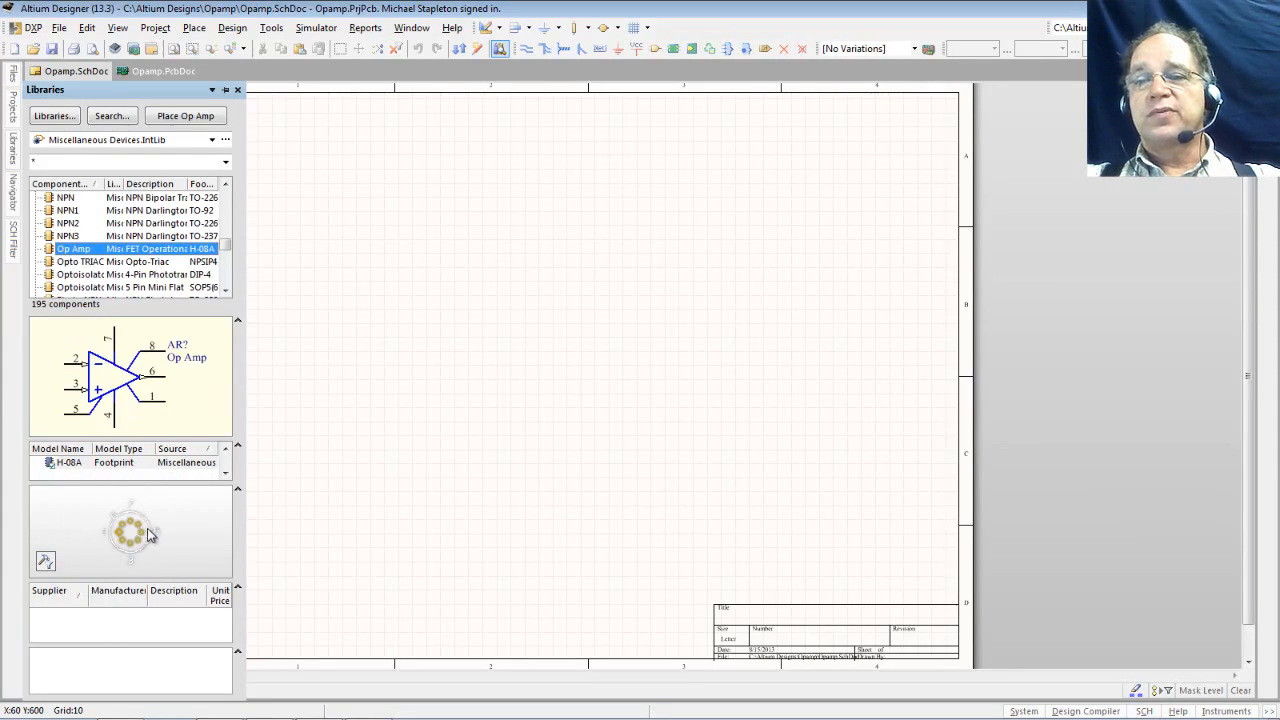
click(199, 117)
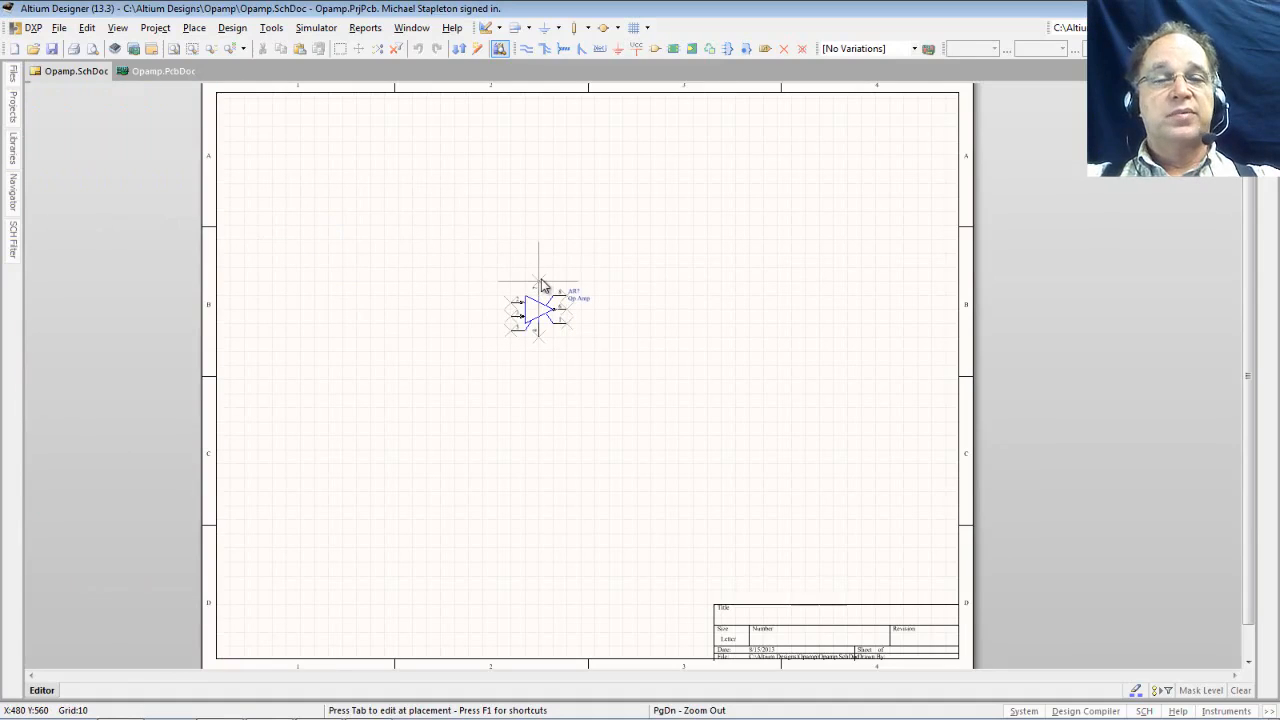
key(End)
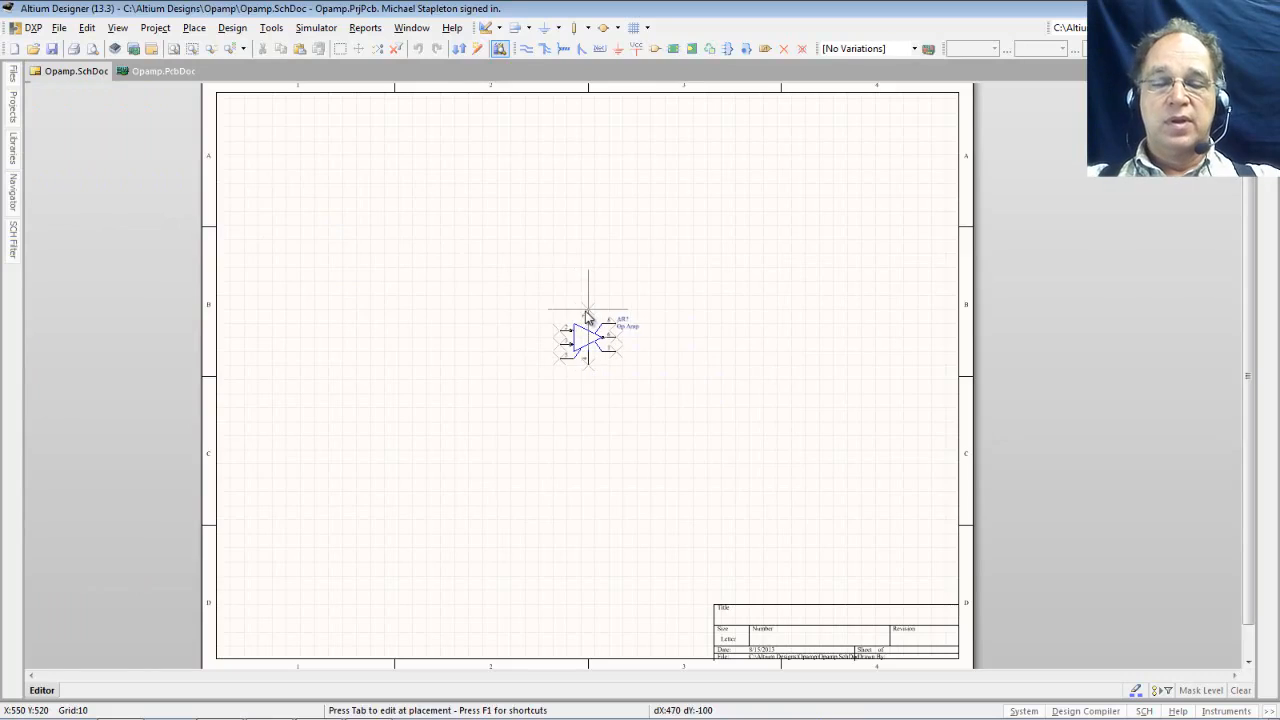
key(Up)
key(Down)
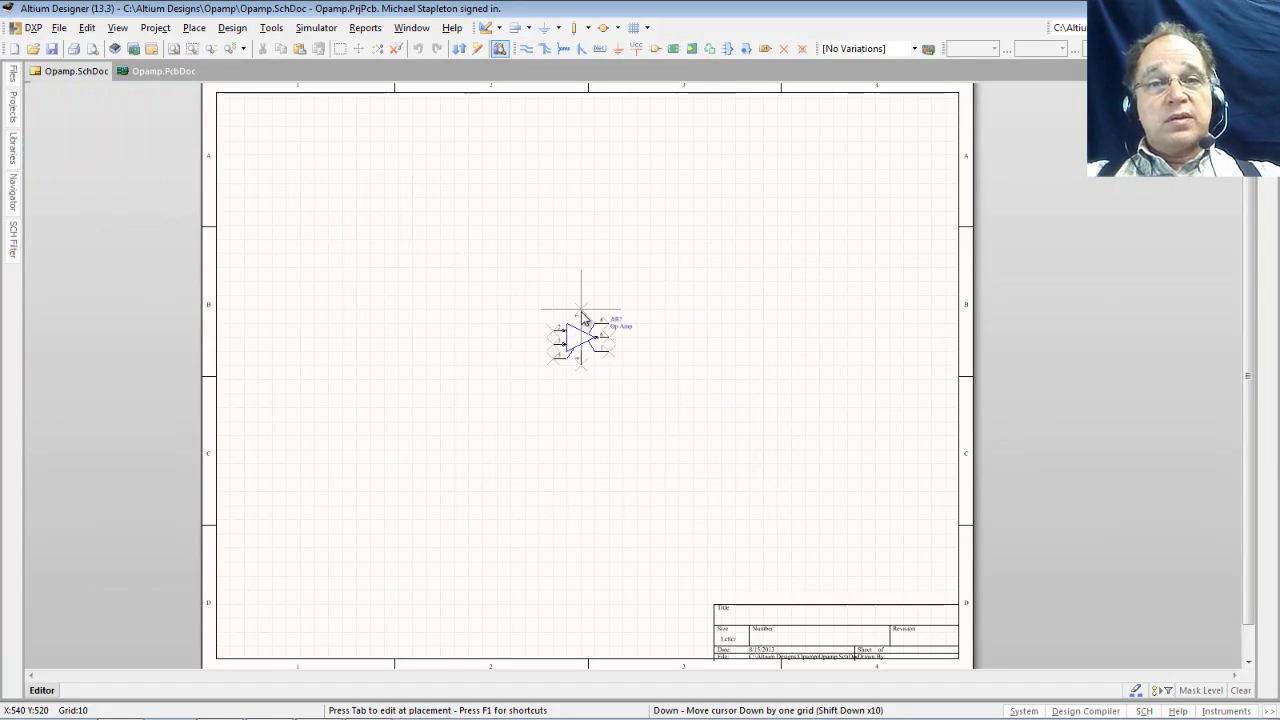
key(shift+Left)
key(shift+Right)
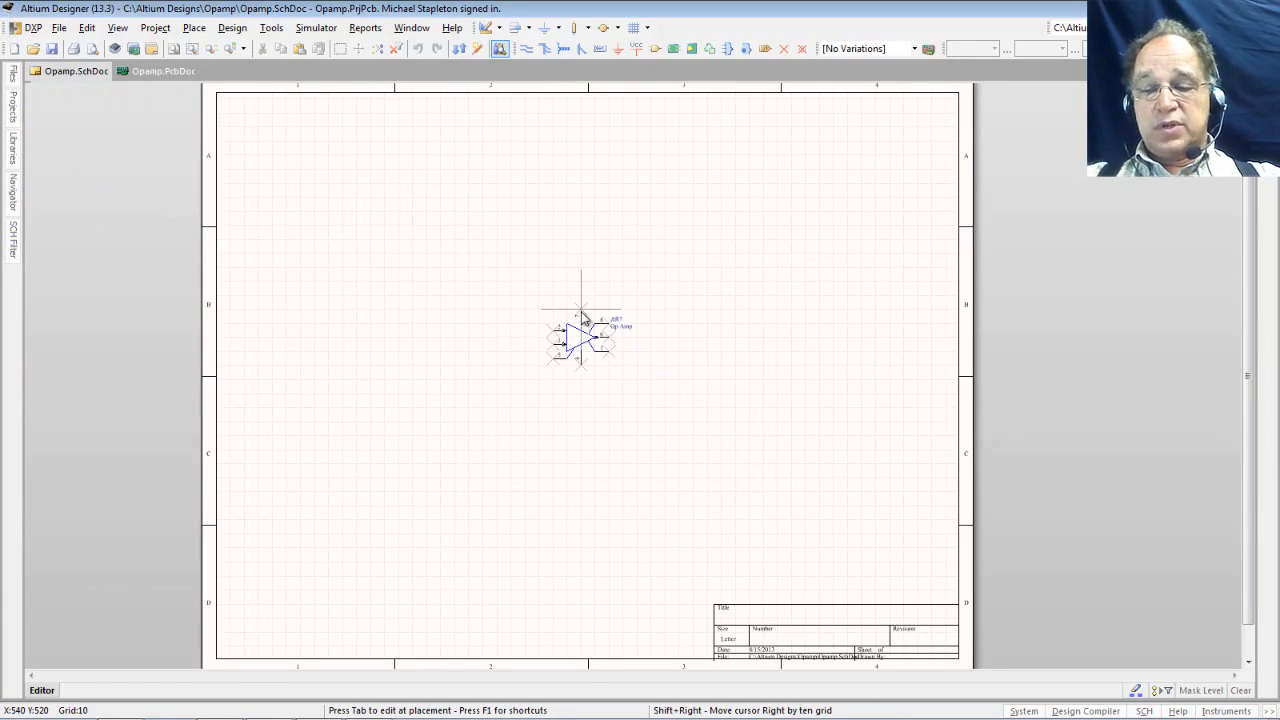
key(shift+Up)
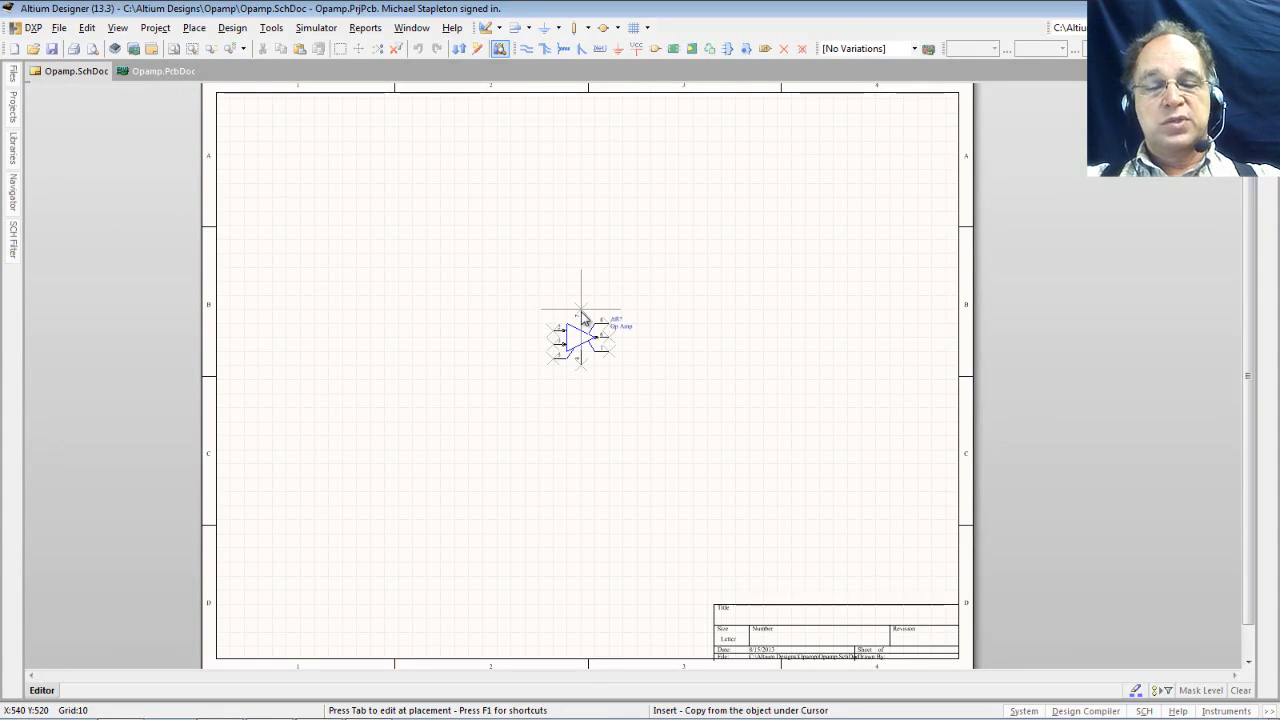
Rotate the floating Op Amp through a full turn in 90-degree increments.
key(space)
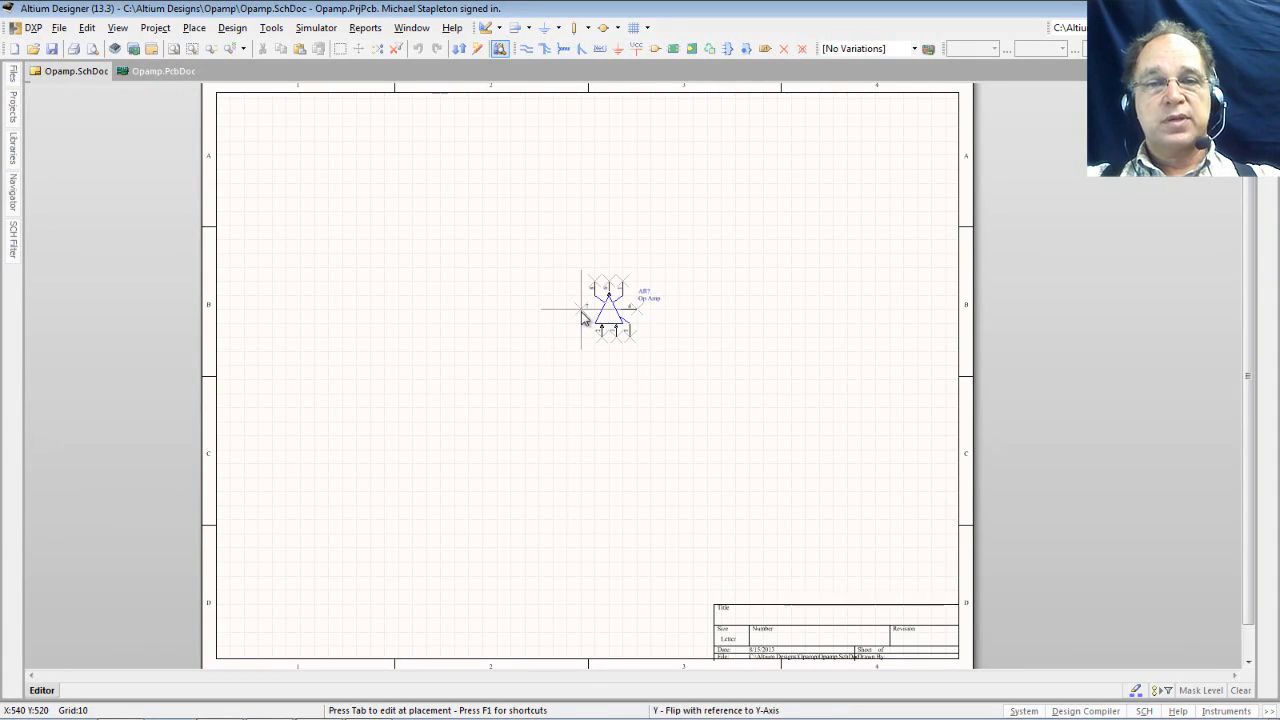
key(space)
key(space)
key(space)
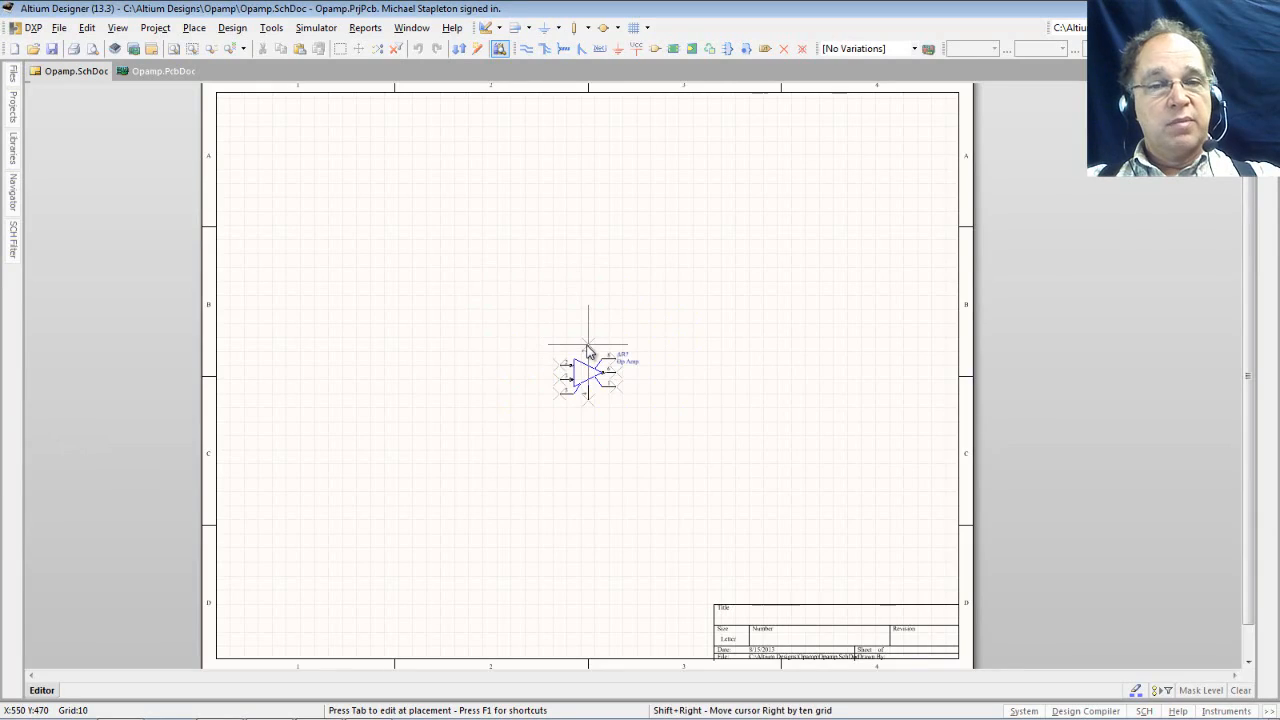
Examine the floating Op Amp symbol and its pins at different zoom levels and sheet positions.
key(Page_Up)
key(Page_Up)
key(Page_Down)
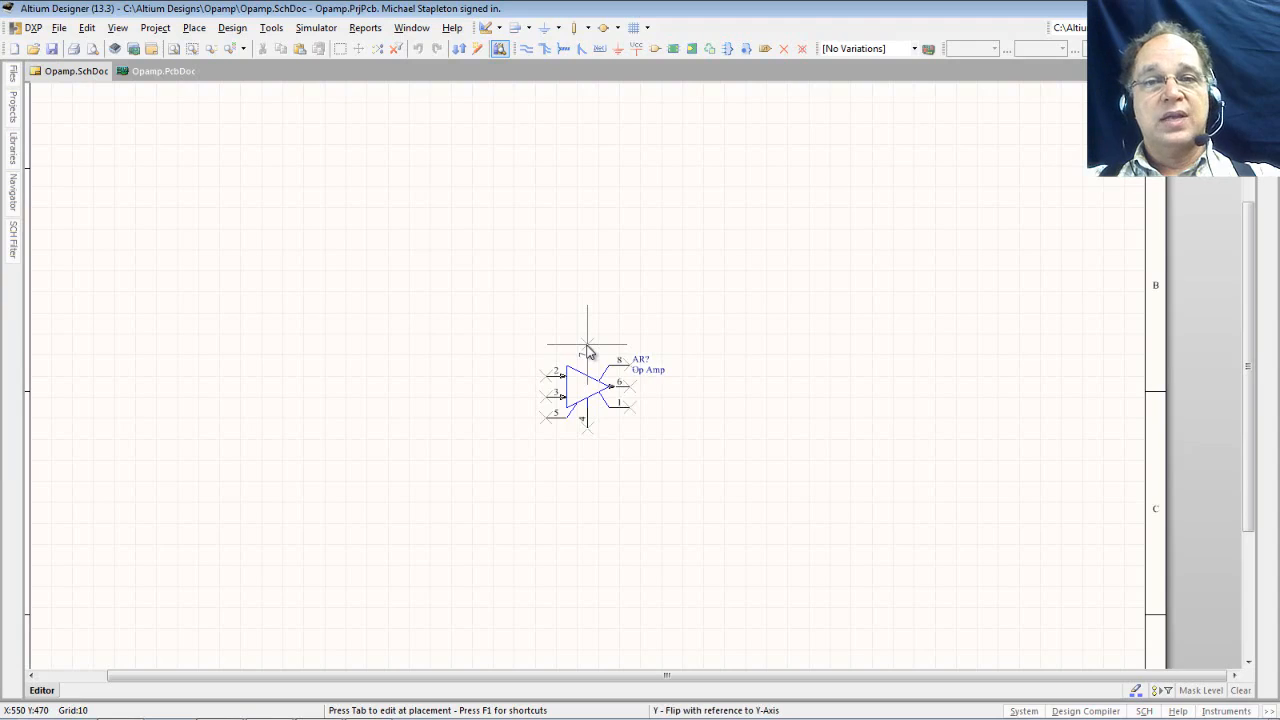
ctrl+scroll(588, 350, up, 3)
ctrl+scroll(588, 350, up, 4)
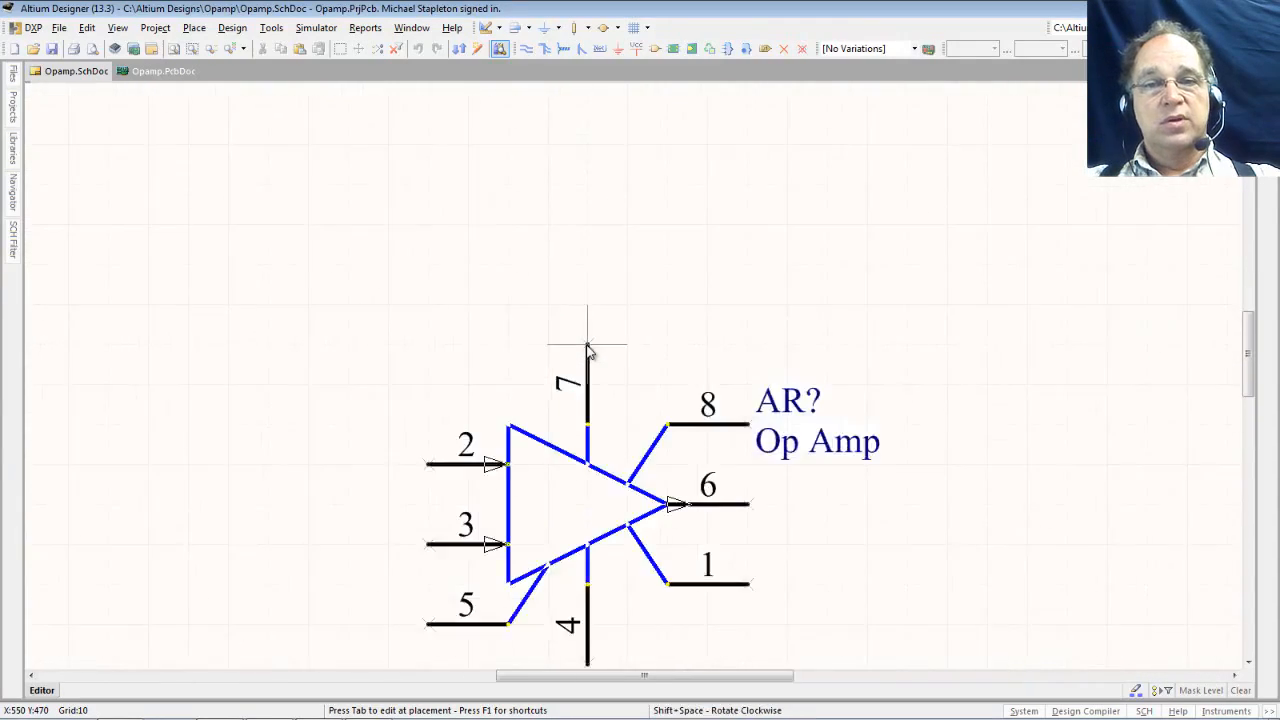
ctrl+scroll(588, 350, down, 6)
ctrl+scroll(588, 350, down, 2)
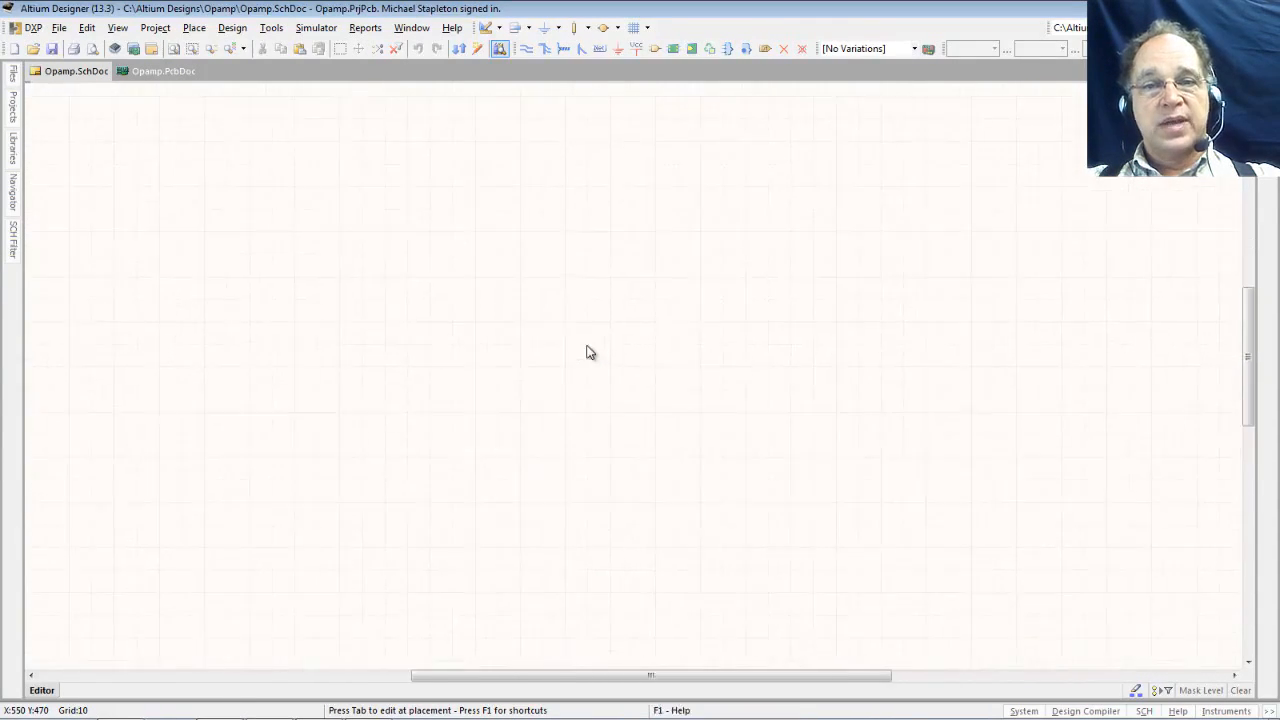
ctrl+scroll(588, 350, up, 2)
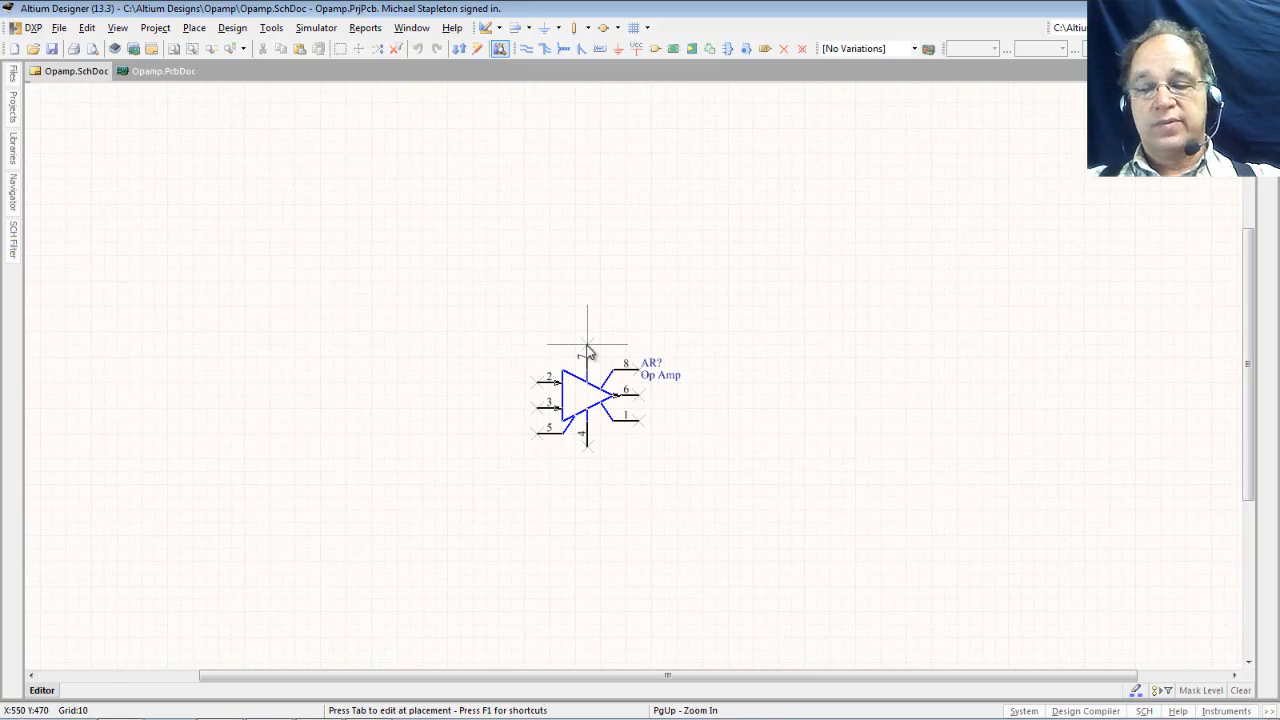
scroll(588, 350, down, 3)
scroll(588, 350, up, 5)
scroll(588, 350, down, 5)
scroll(588, 350, up, 6)
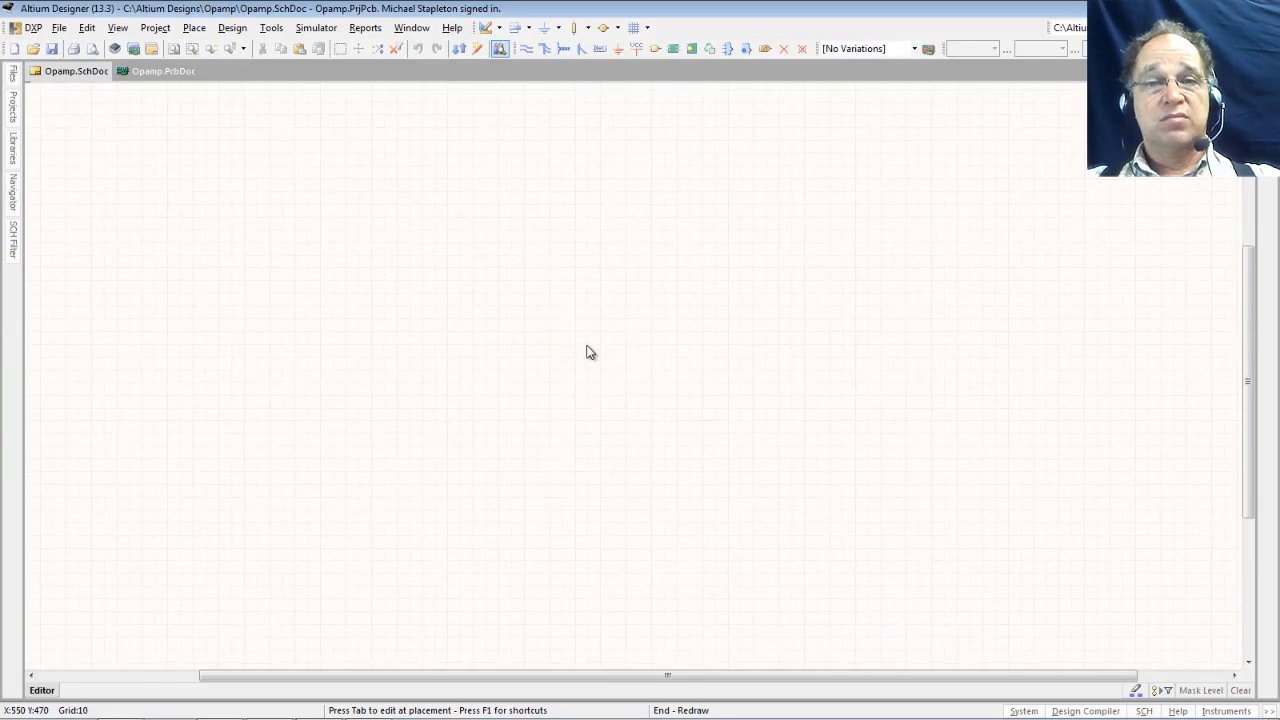
scroll(588, 350, down, 5)
scroll(588, 350, up, 4)
scroll(588, 350, down, 4)
scroll(588, 350, up, 3)
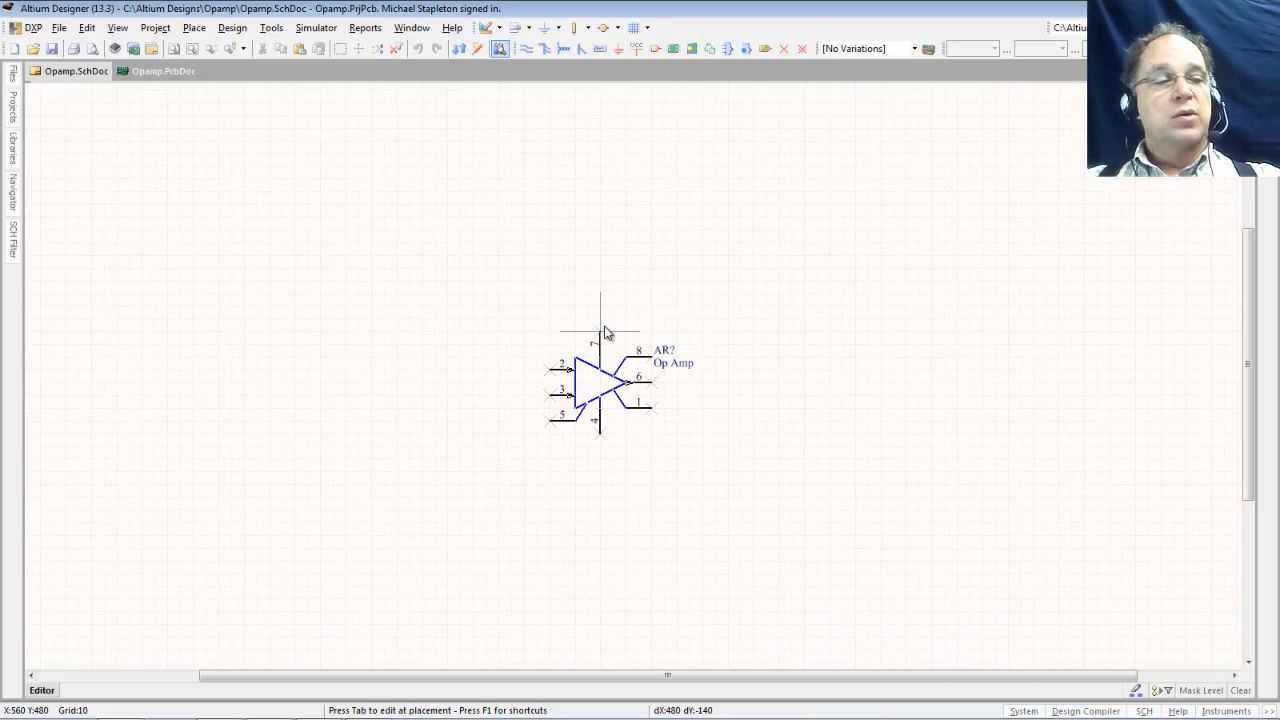
Place a single Op Amp near the centre of the schematic sheet and end the component placement.
key(Down)
key(Escape)
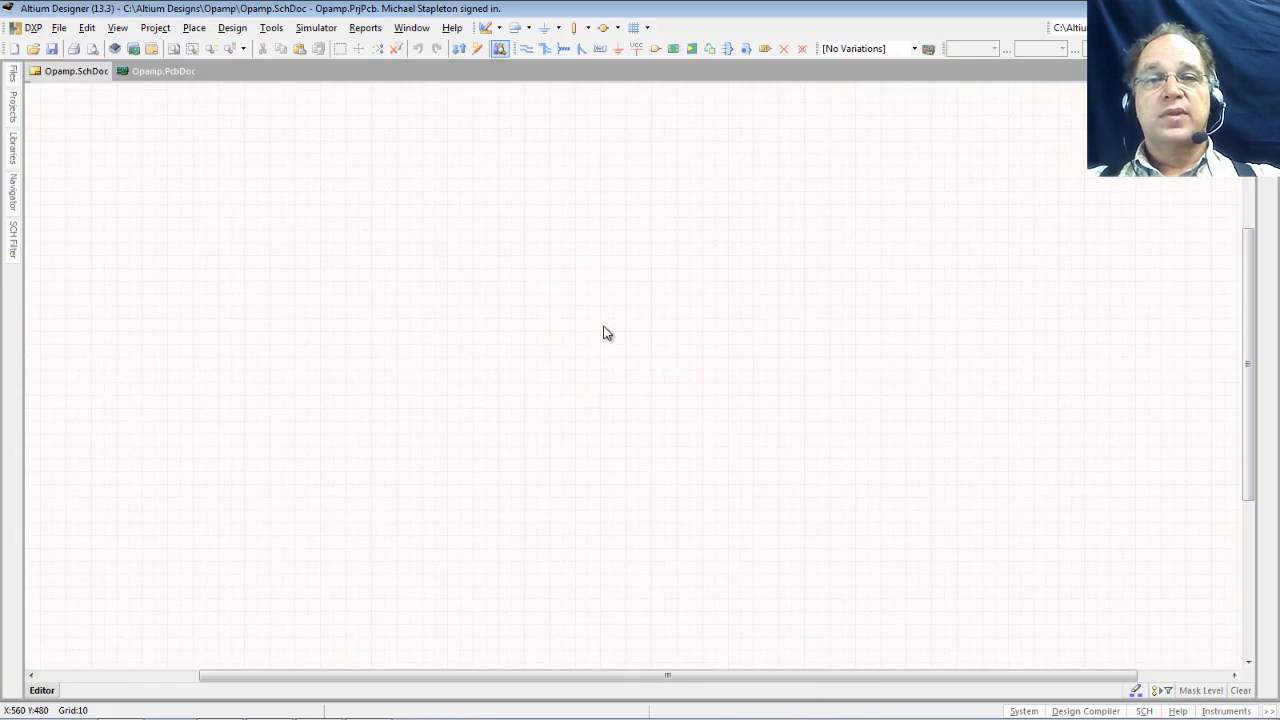
click(579, 345)
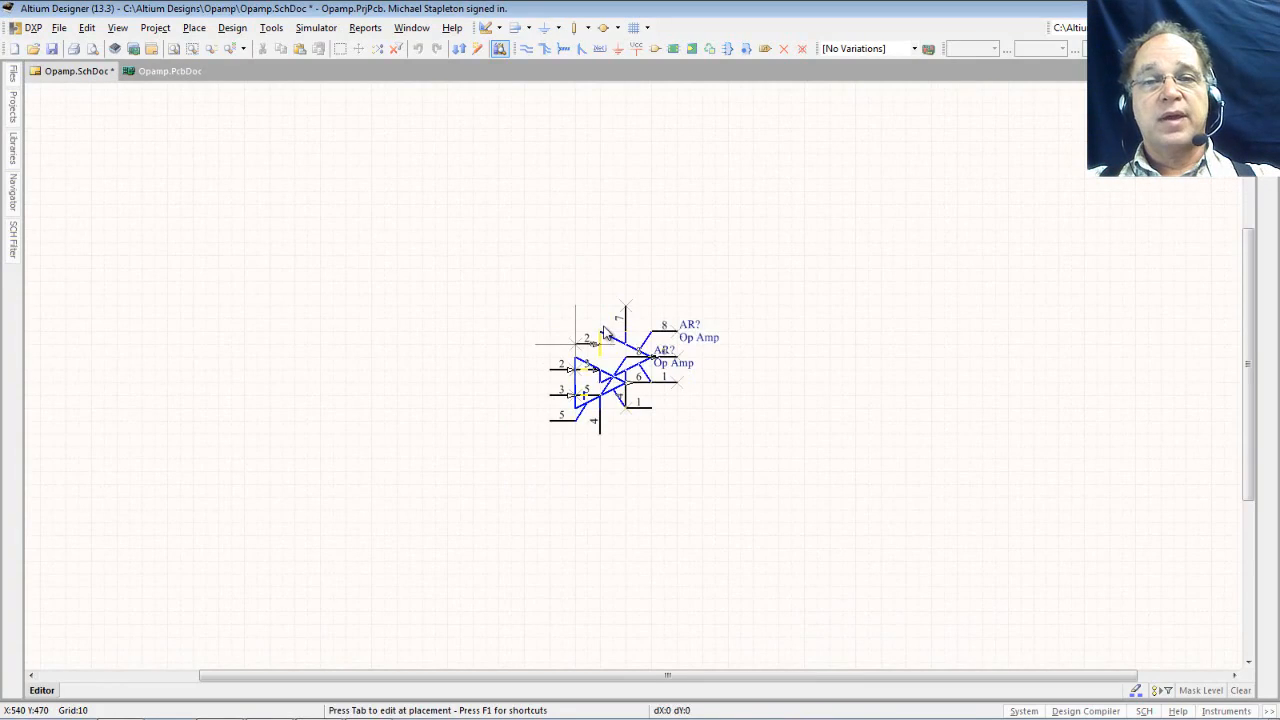
key(Page_Down)
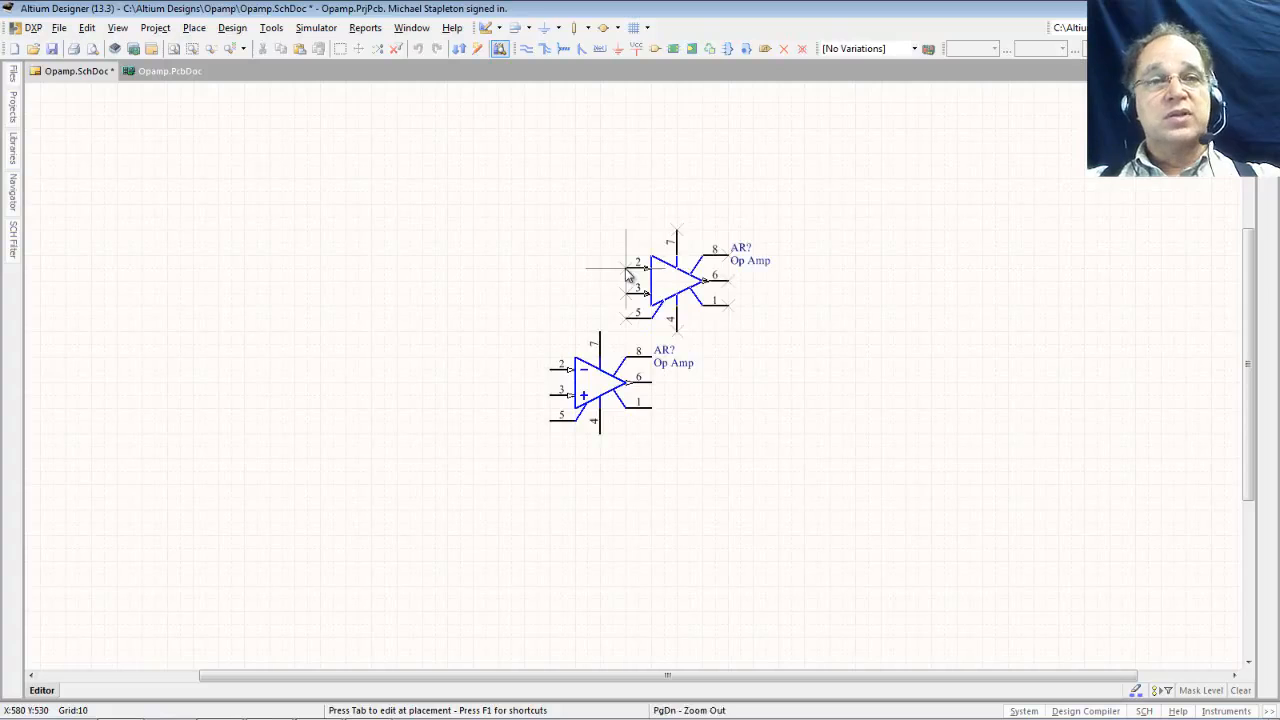
key(End)
key(Home)
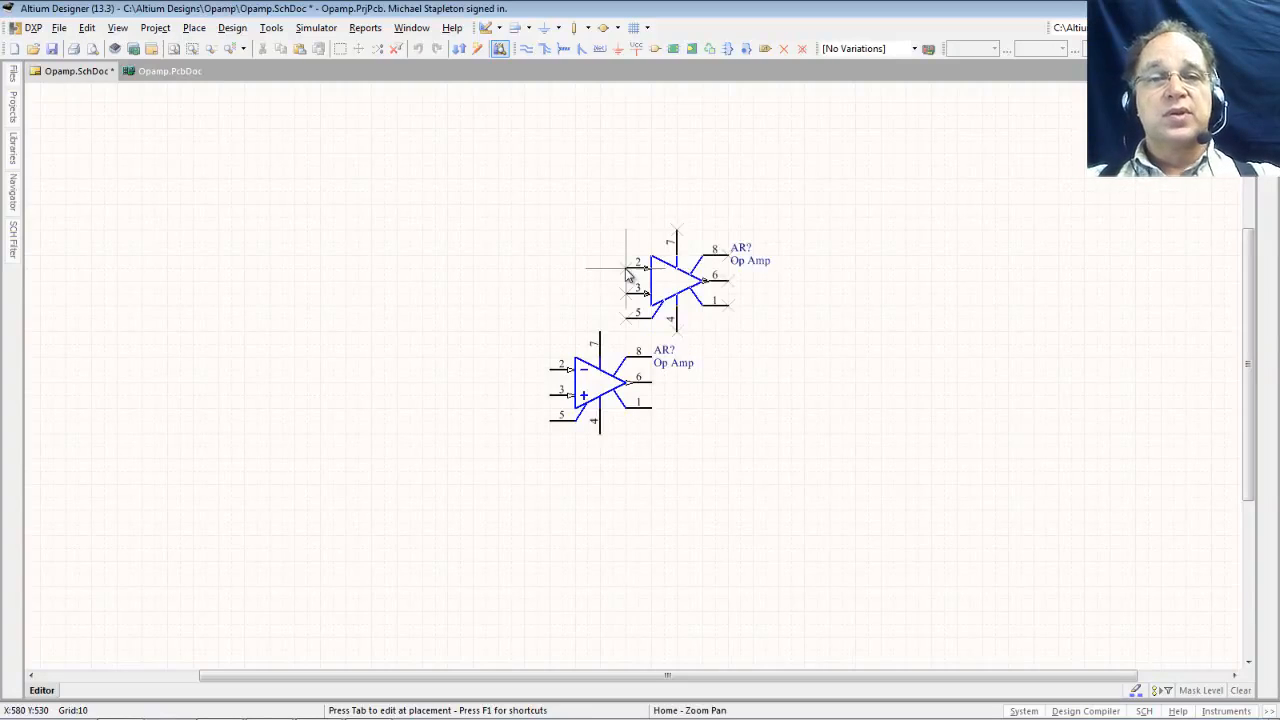
key(Left)
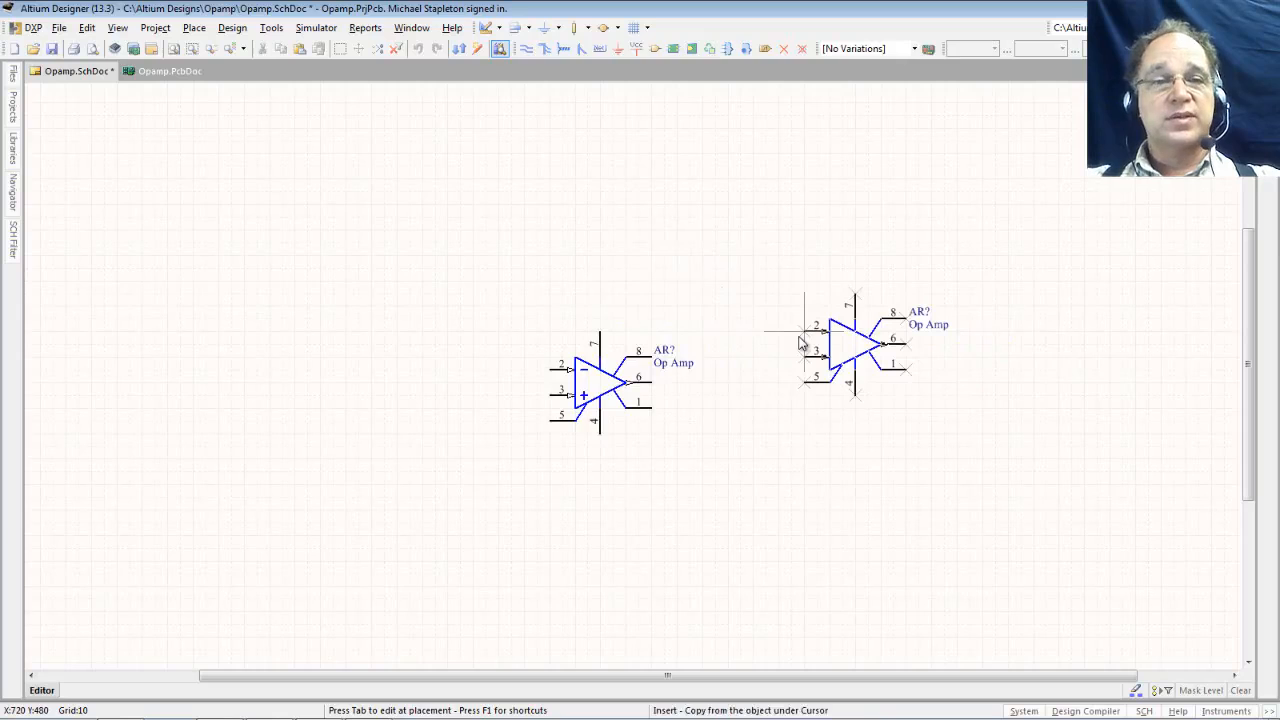
key(Escape)
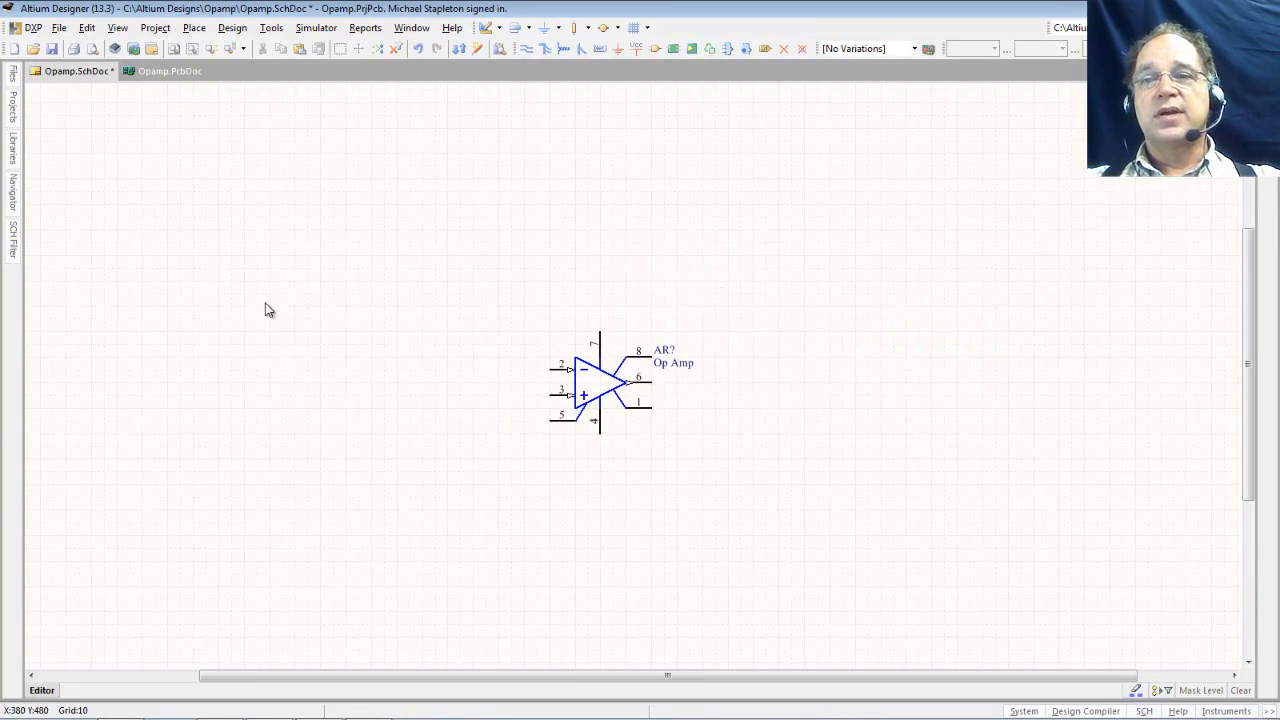
Place two horizontal Res1 resistors from Miscellaneous Devices.IntLib, one beside the Op Amp's pin 2 and one above the Op Amp.
click(13, 153)
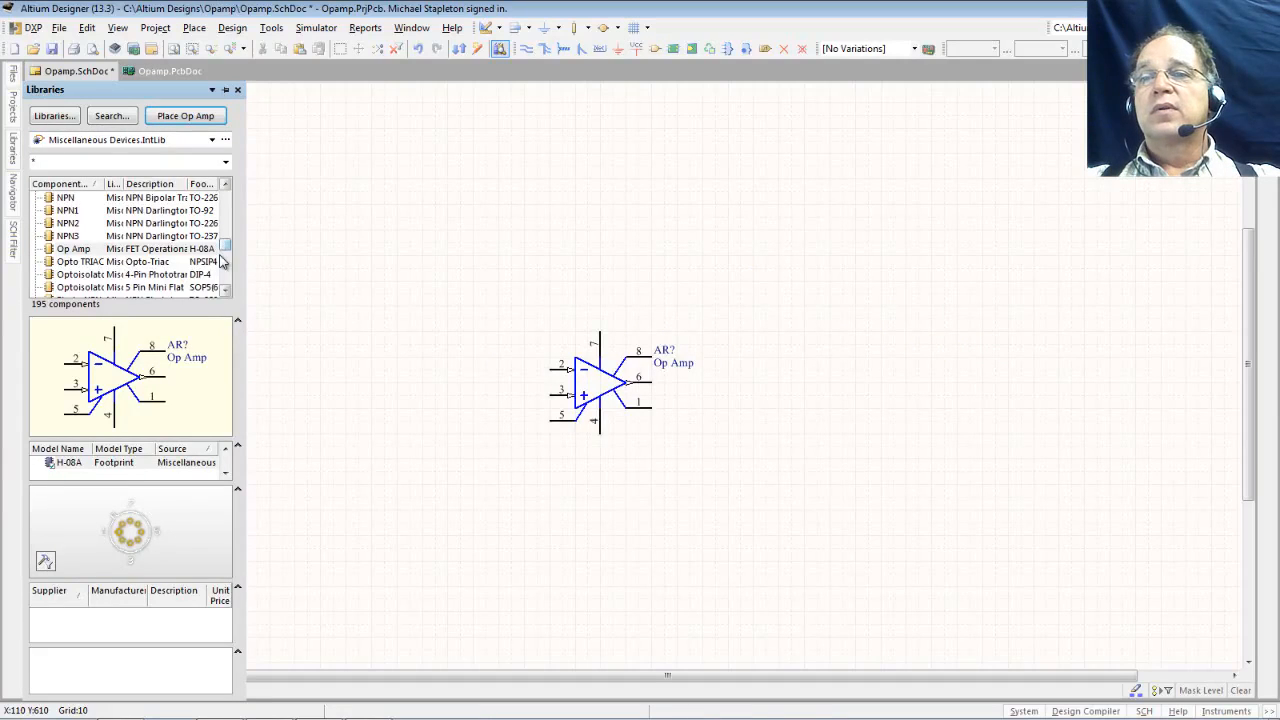
click(226, 291)
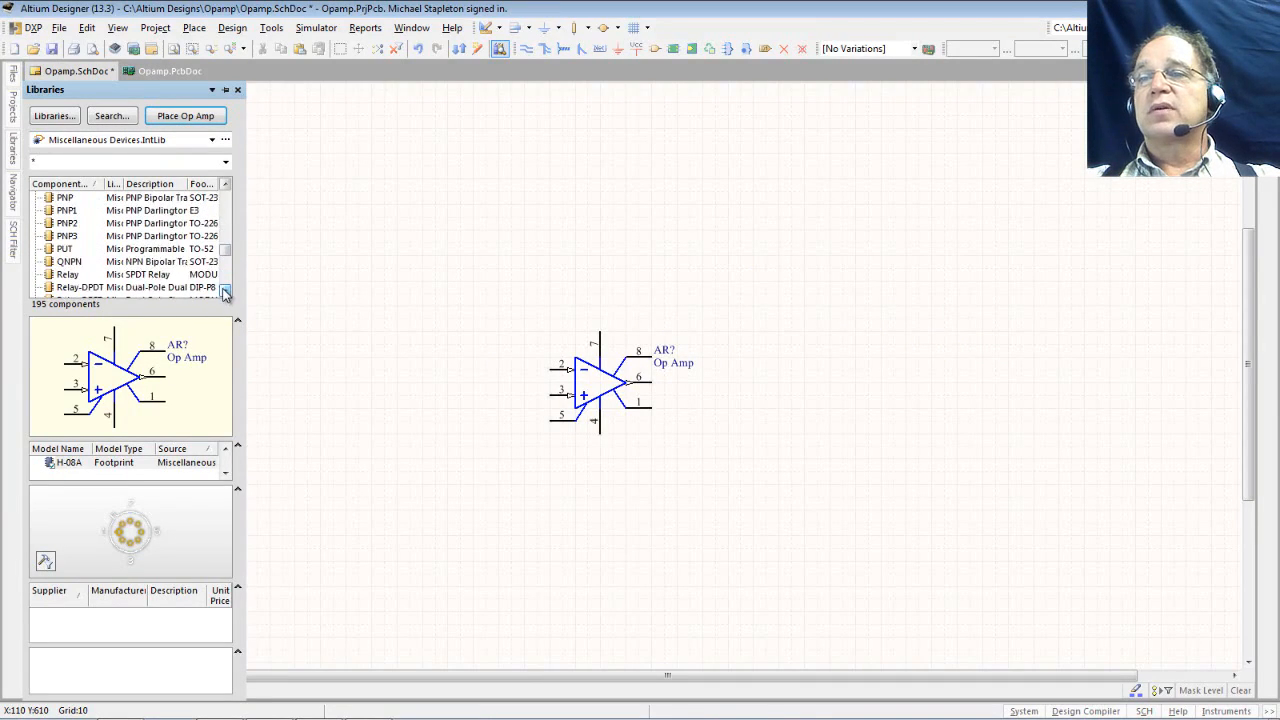
drag(226, 291, 226, 291)
click(67, 249)
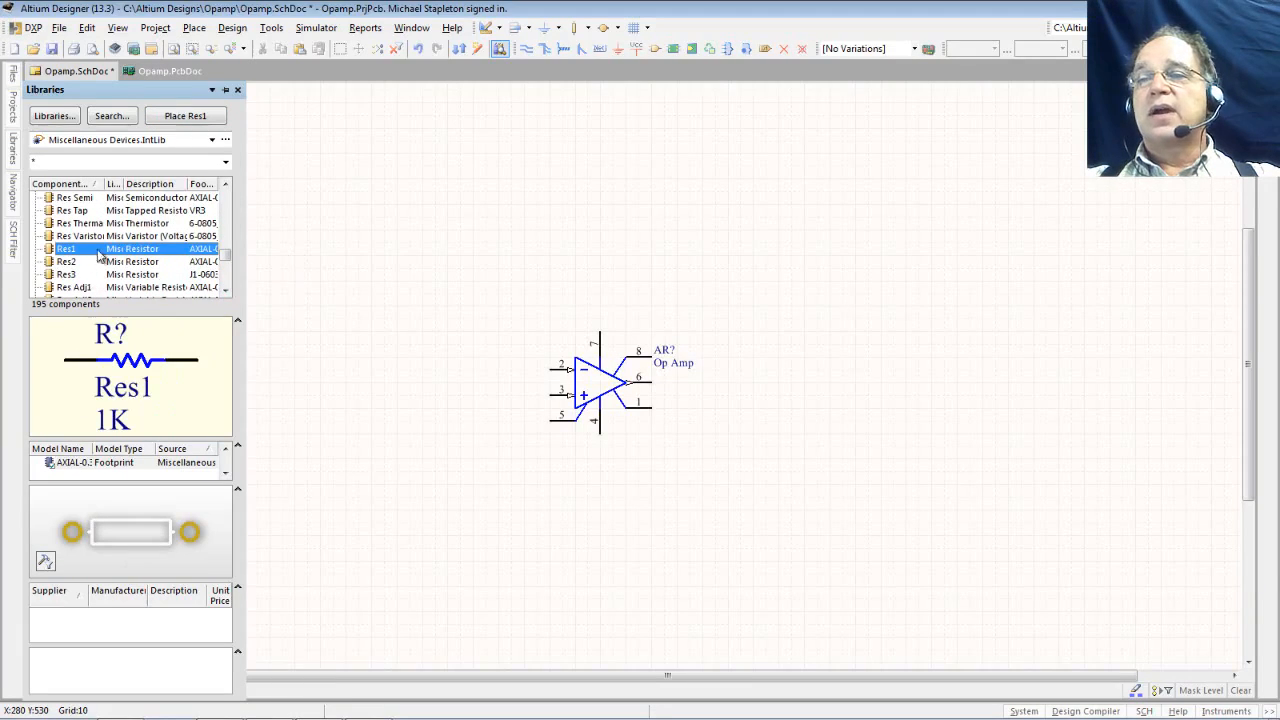
click(180, 116)
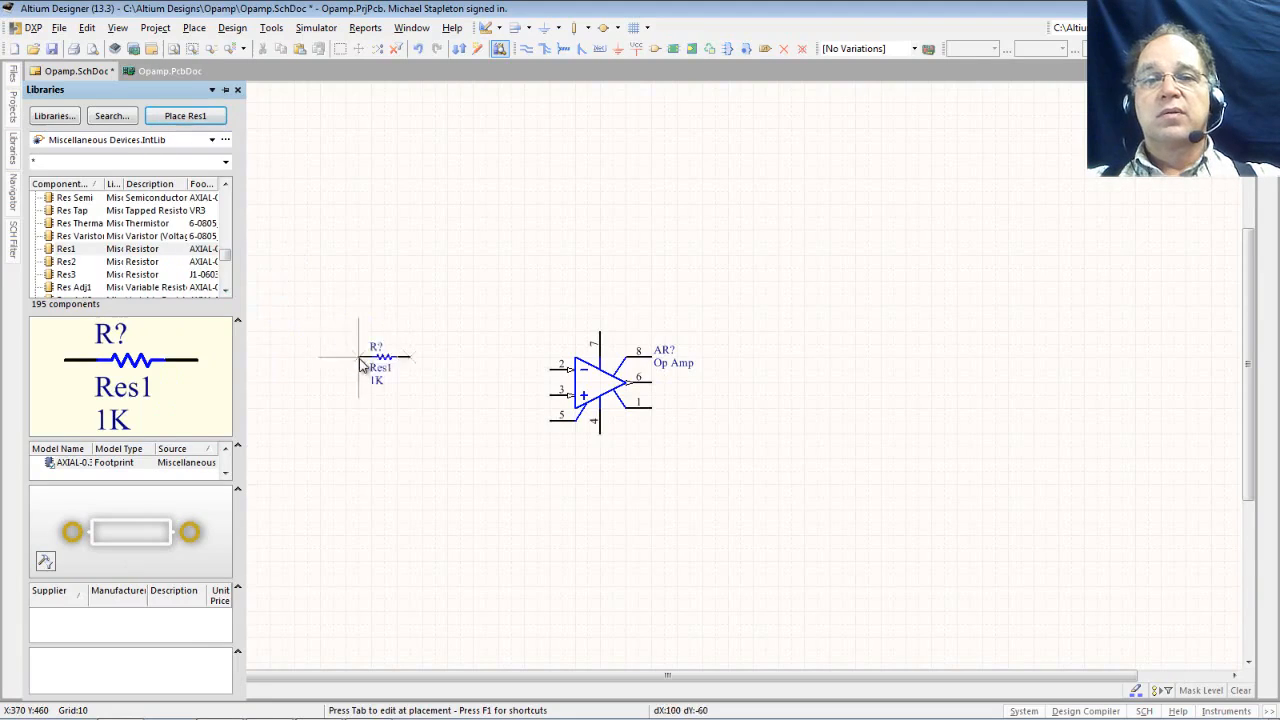
click(459, 370)
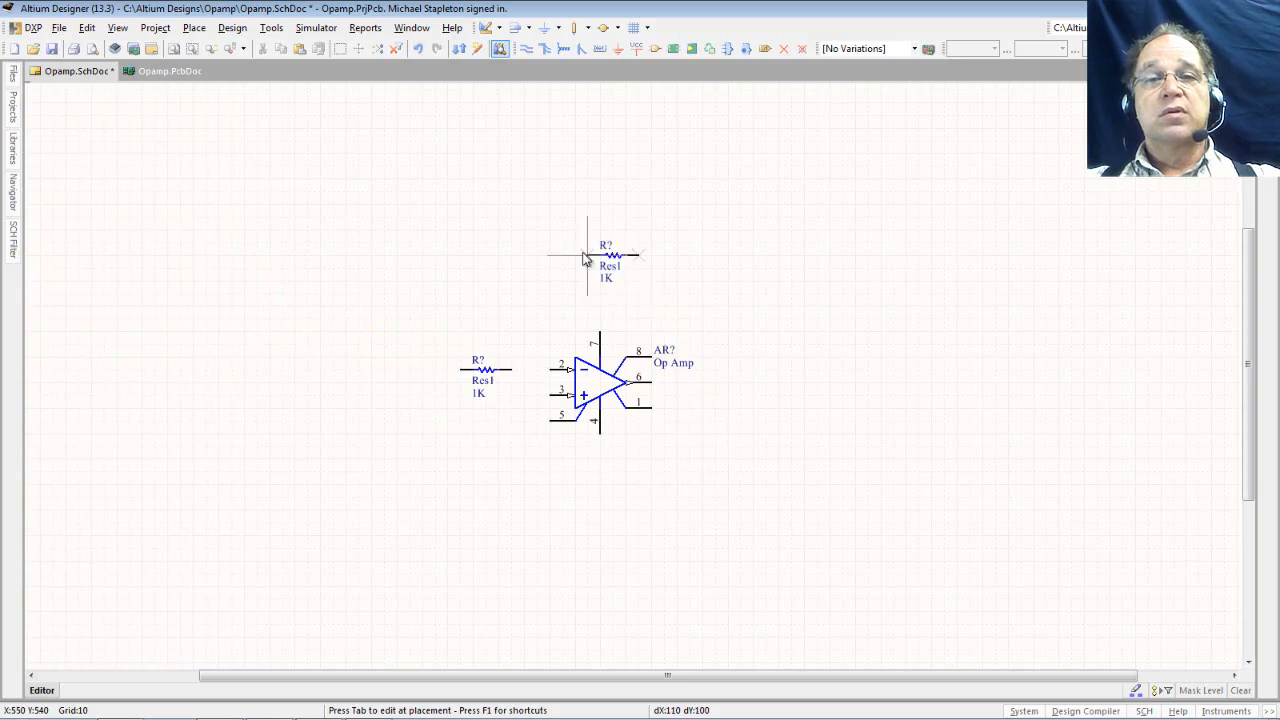
click(587, 255)
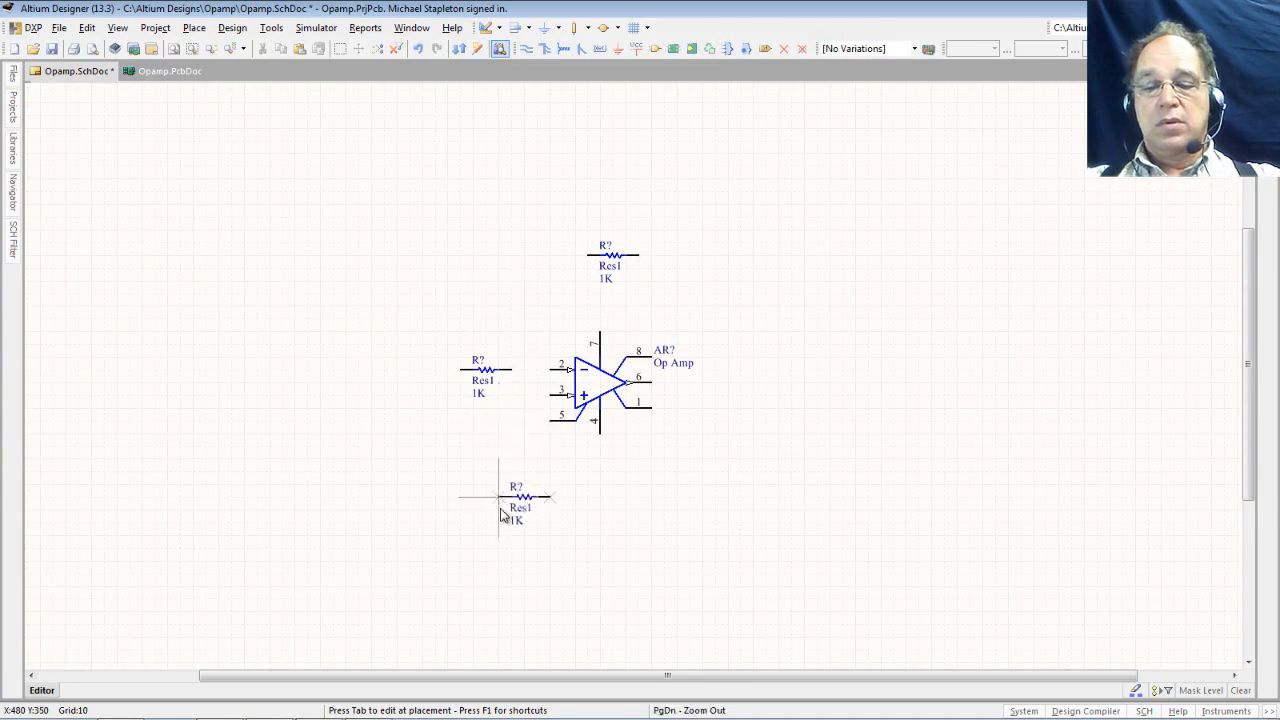
Rotate the third Res1 to vertical, place it beside the Op Amp's input pins below the first resistor, and end the placement.
key(space)
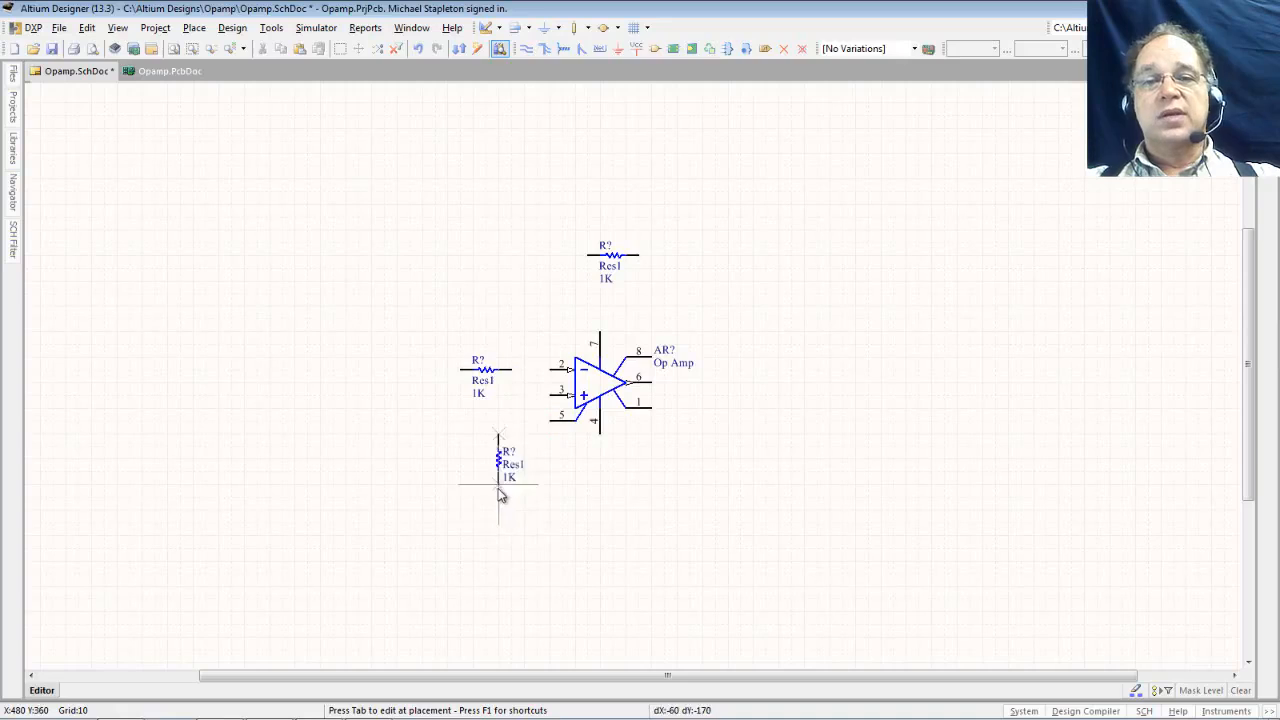
key(Up)
key(Right)
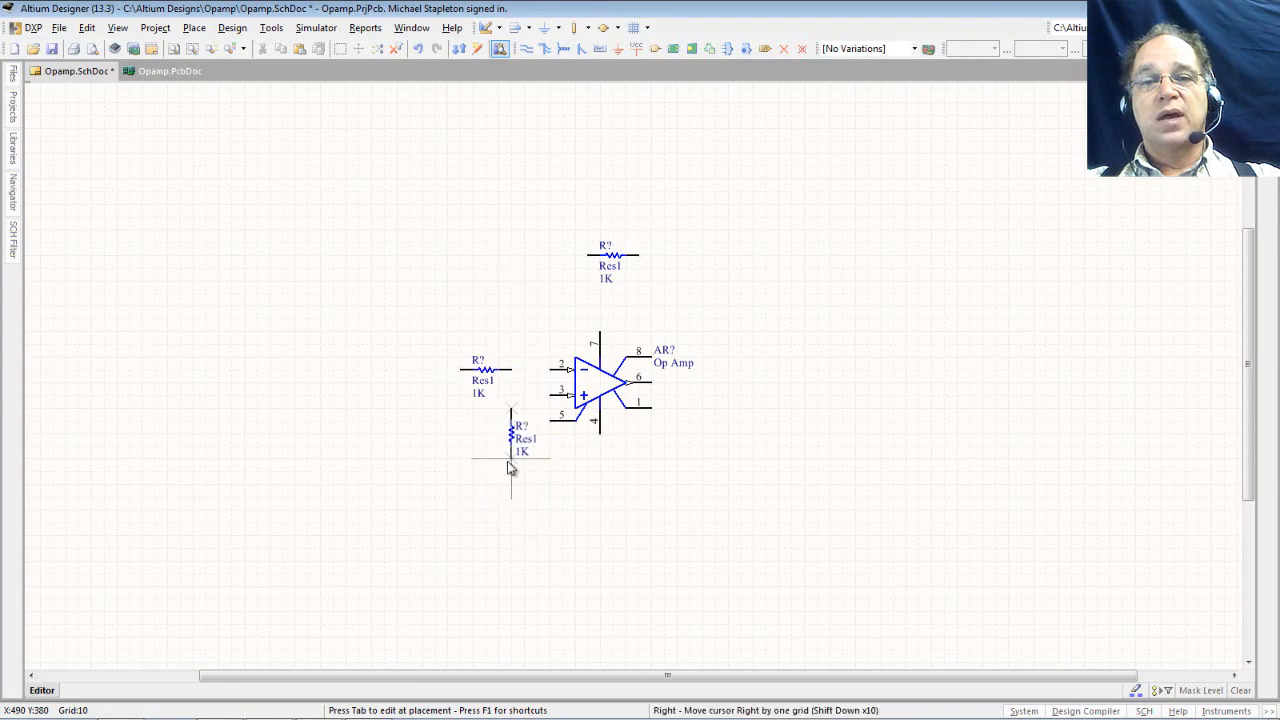
key(Up)
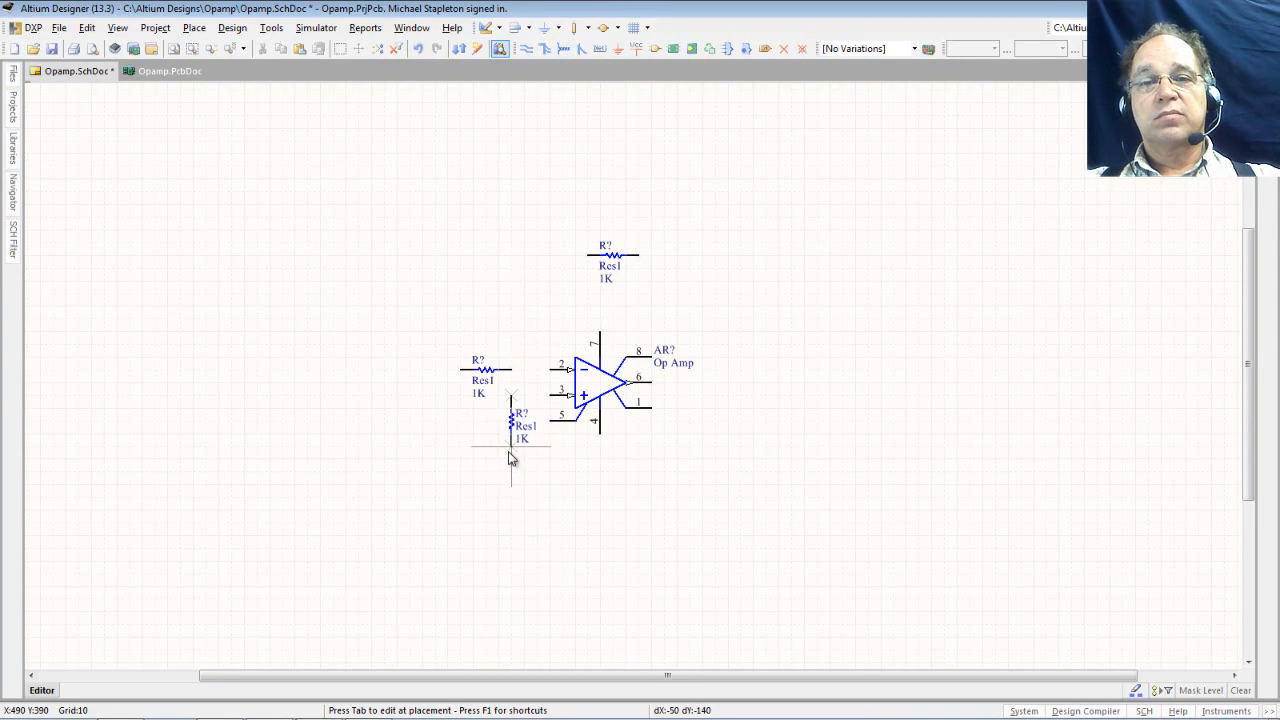
click(510, 458)
right_click(520, 497)
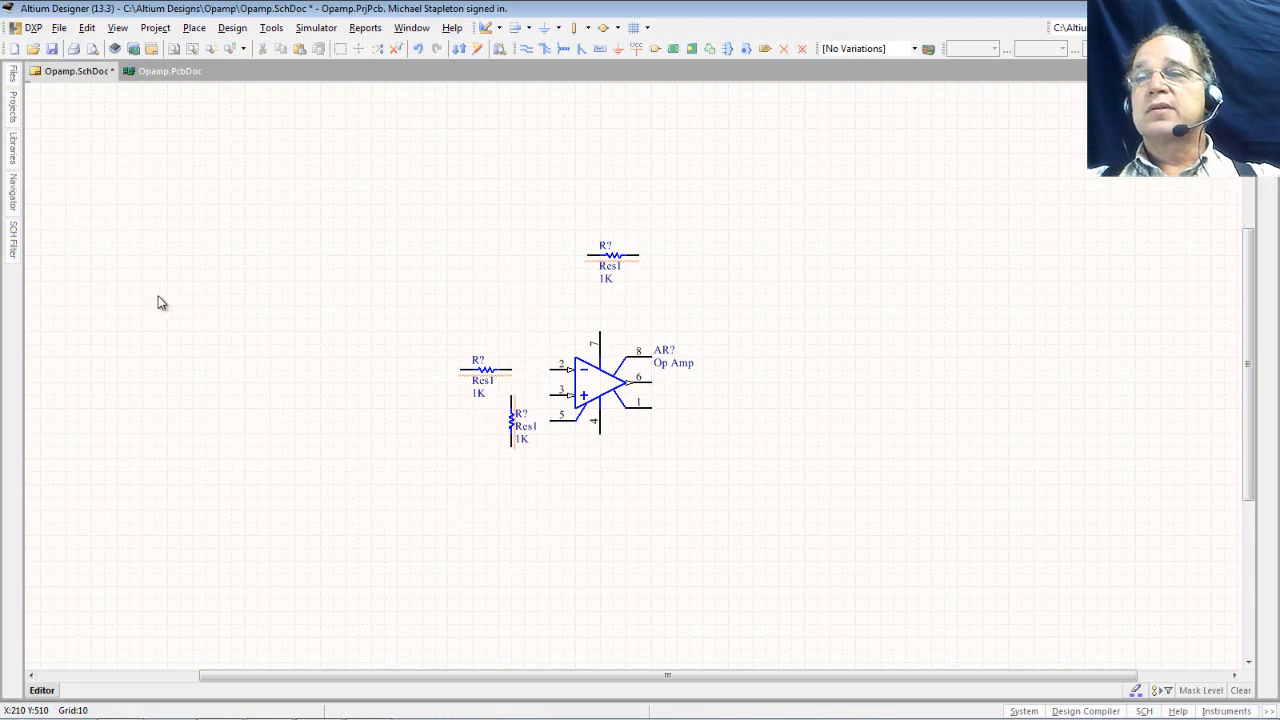
Place a single Res3 resistor from Miscellaneous Devices.IntLib beside the Op Amp's output pin 6 and end the placement.
click(15, 152)
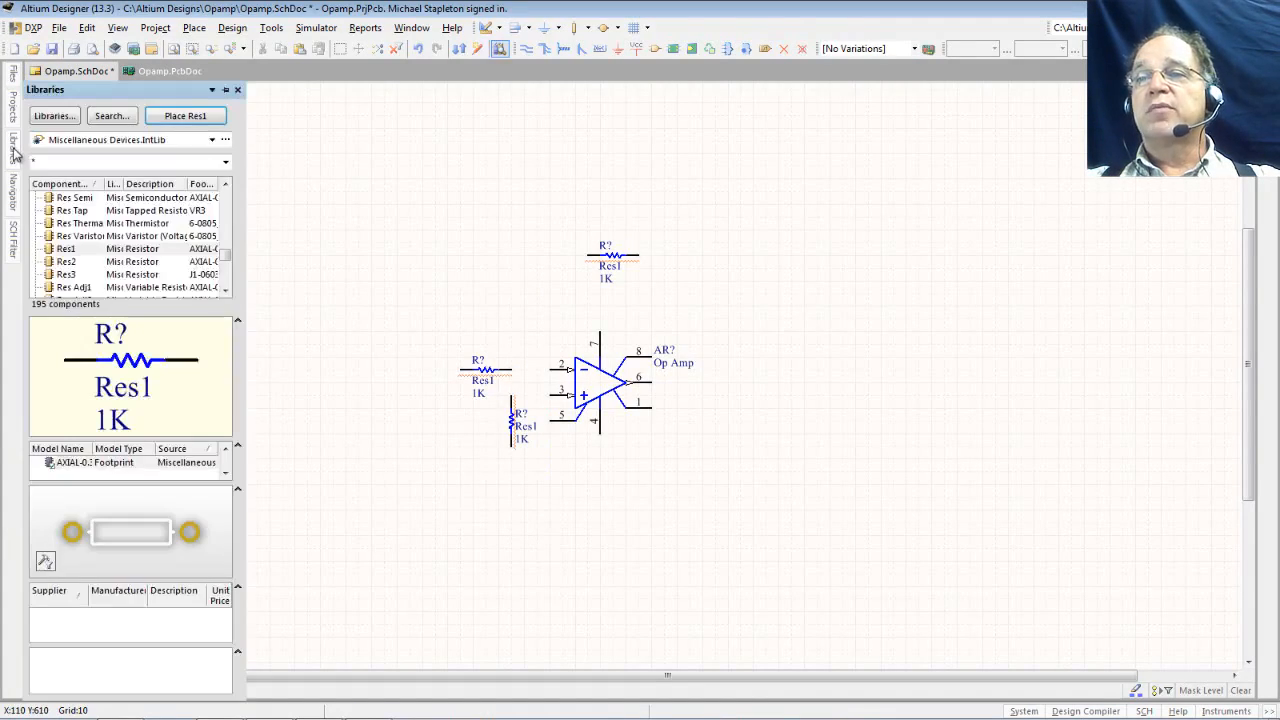
click(70, 276)
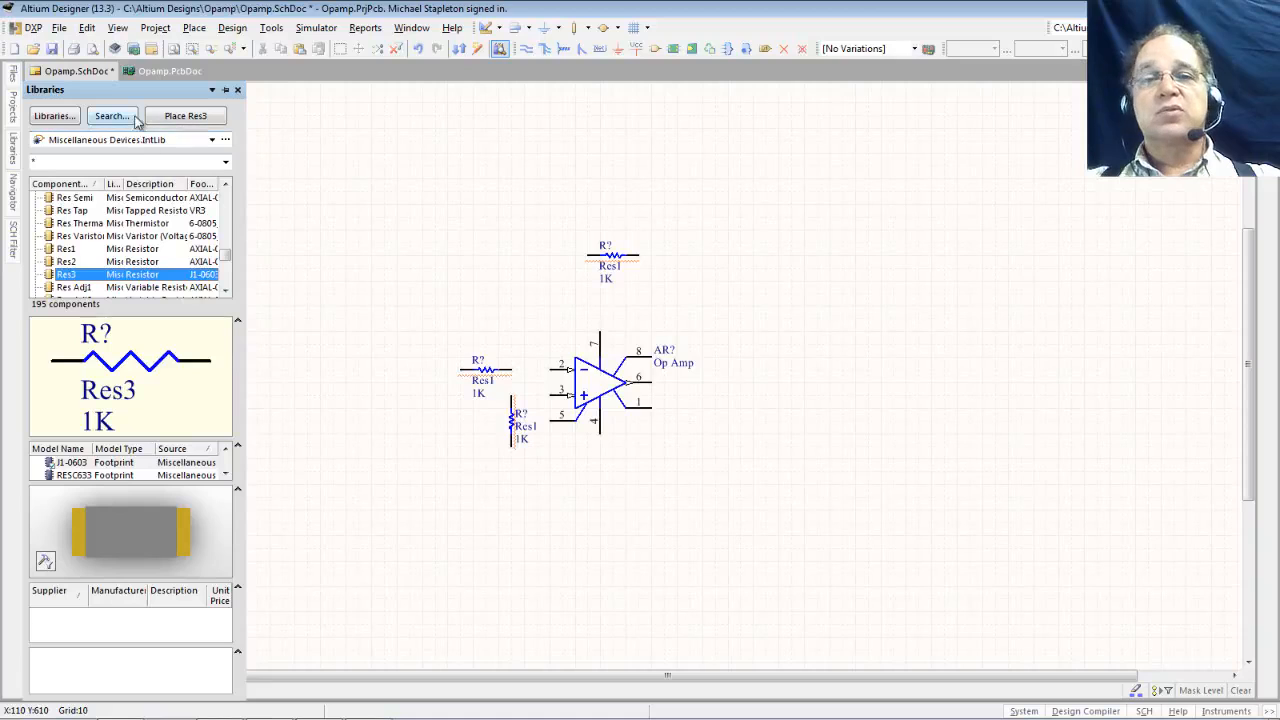
click(168, 118)
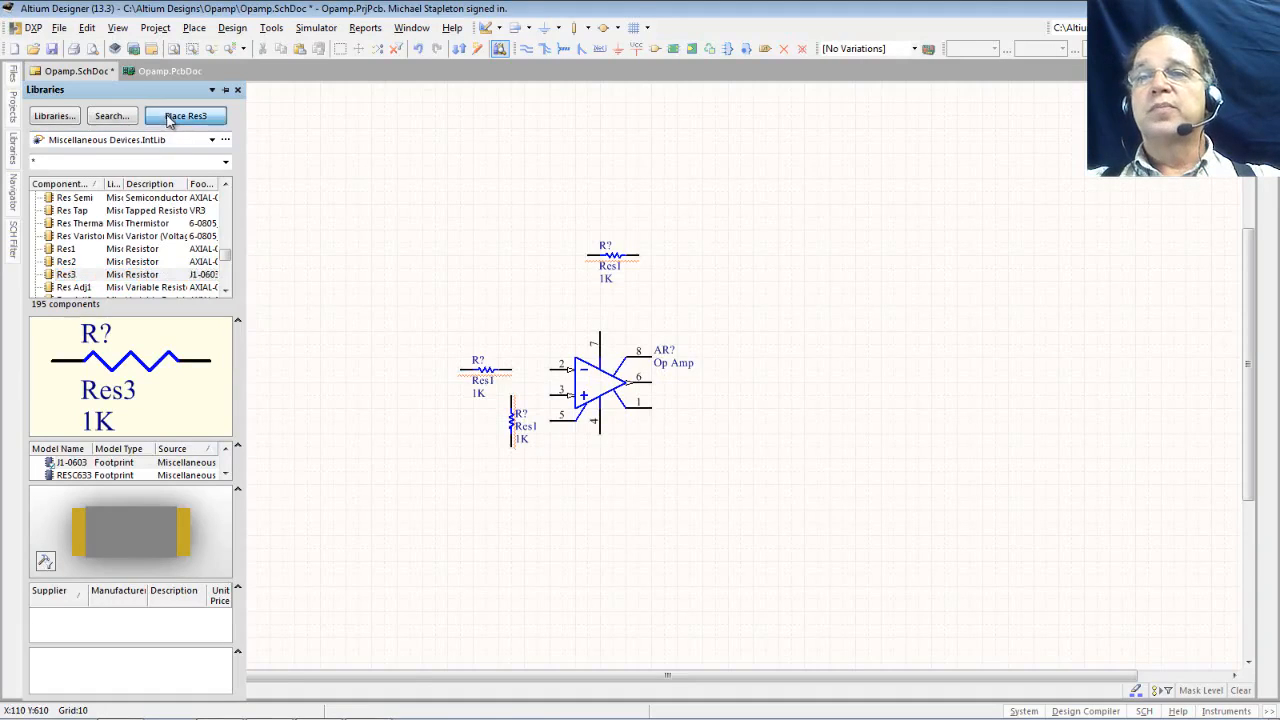
click(762, 390)
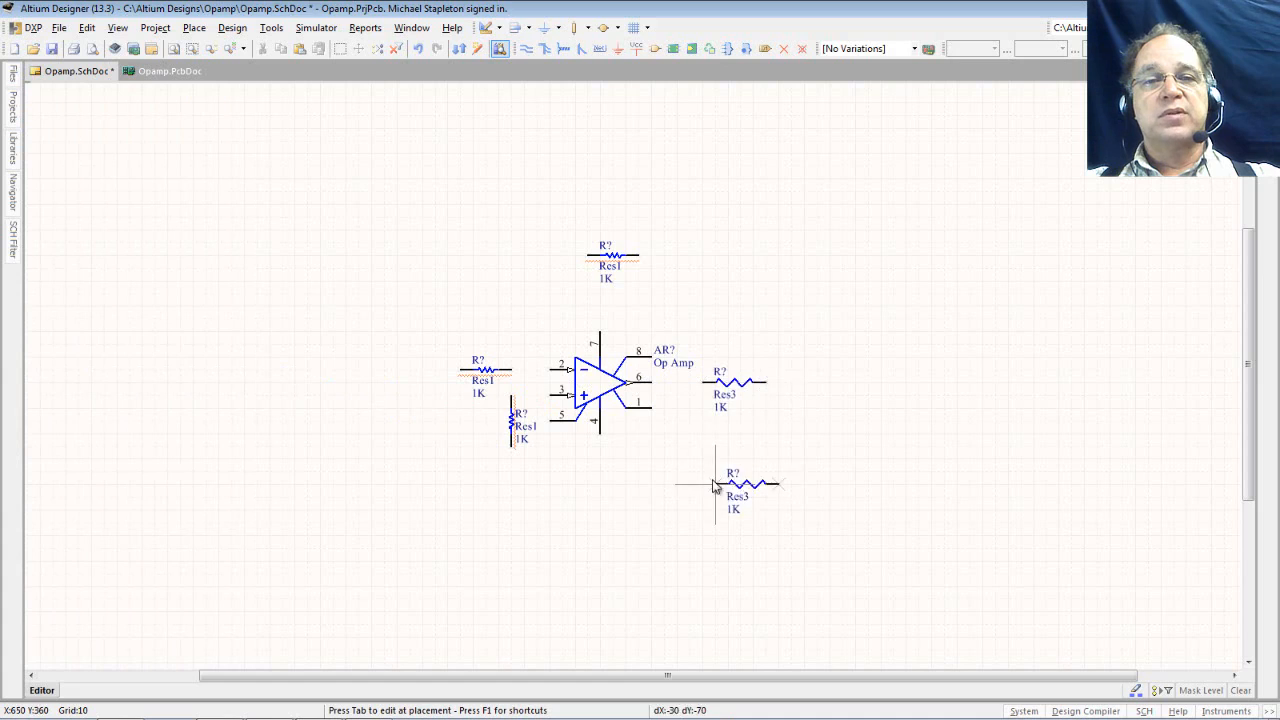
key(Escape)
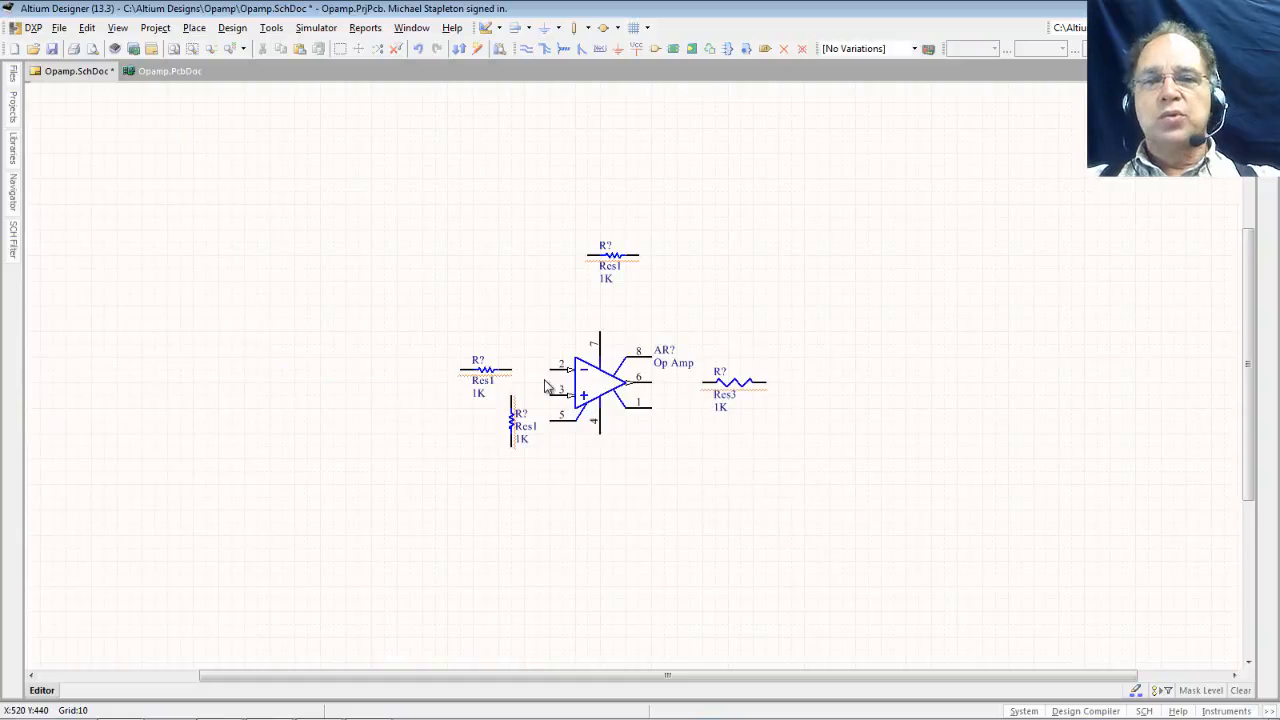
View the component properties of the horizontal Res1 resistor beside the Op Amp's pin 2 and close them without changes.
ctrl+scroll(545, 382, up, 4)
right_drag(478, 335, 824, 316)
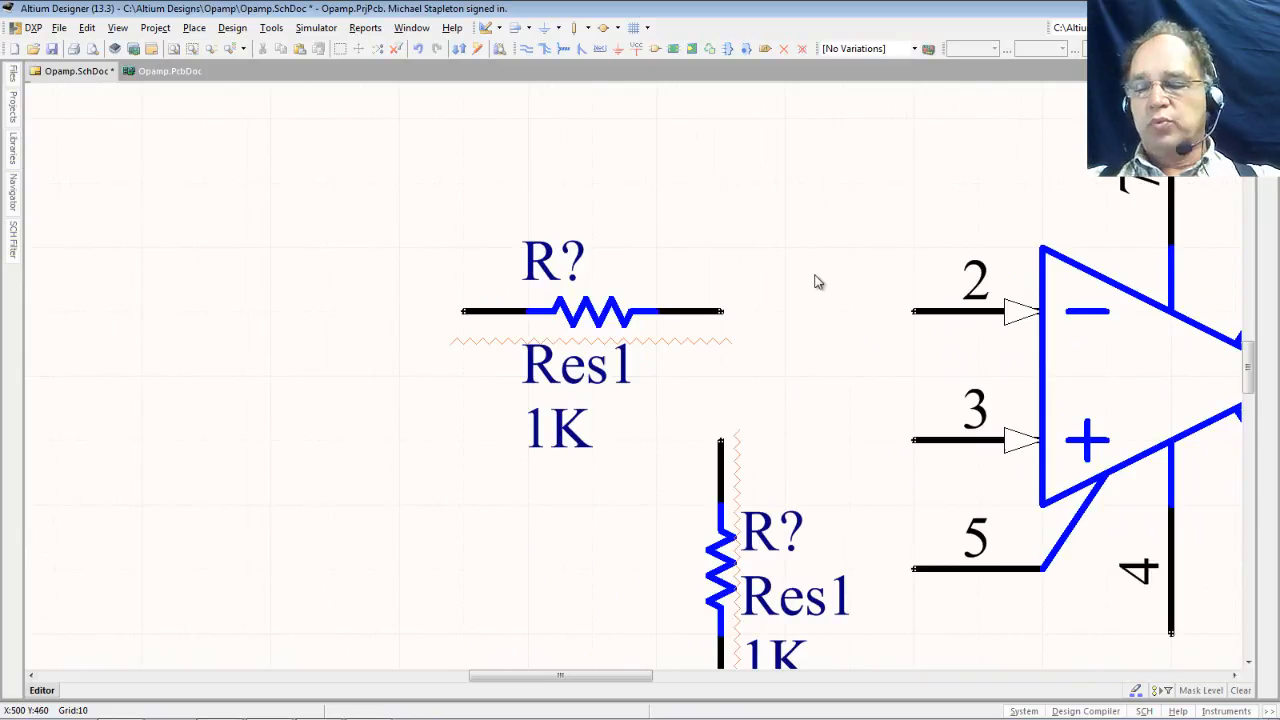
ctrl+scroll(815, 282, down, 3)
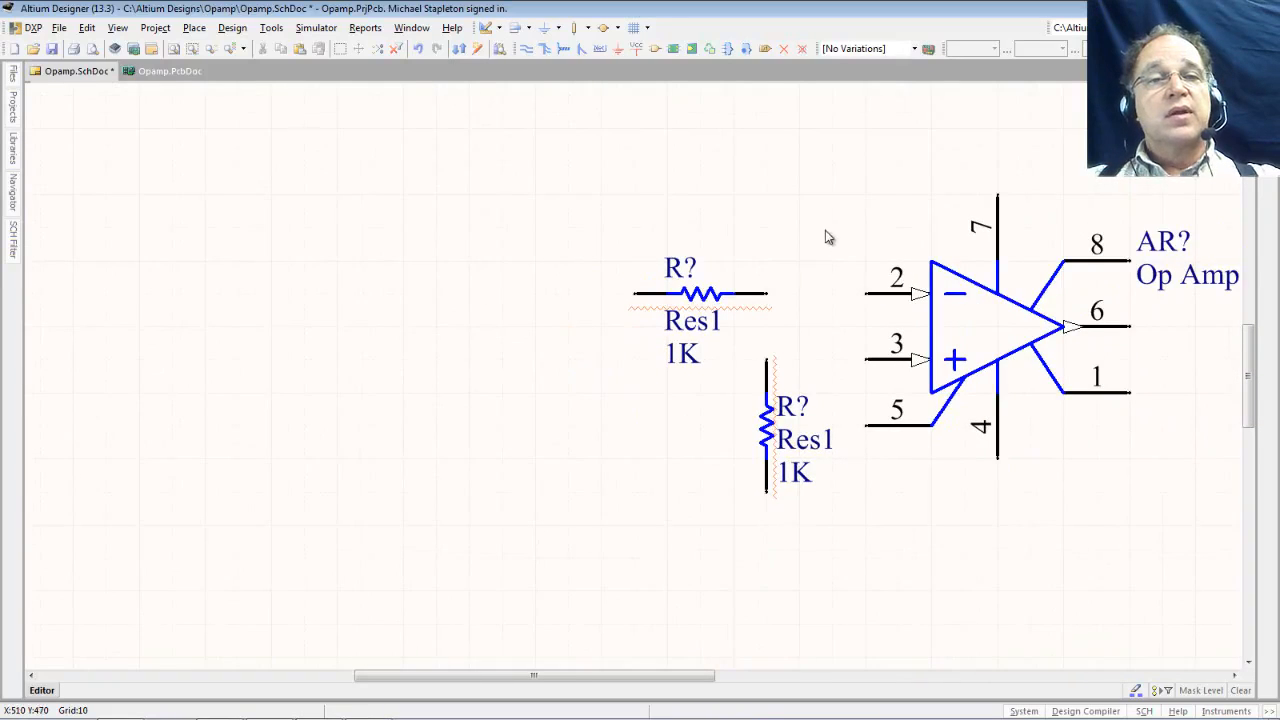
right_drag(824, 280, 446, 376)
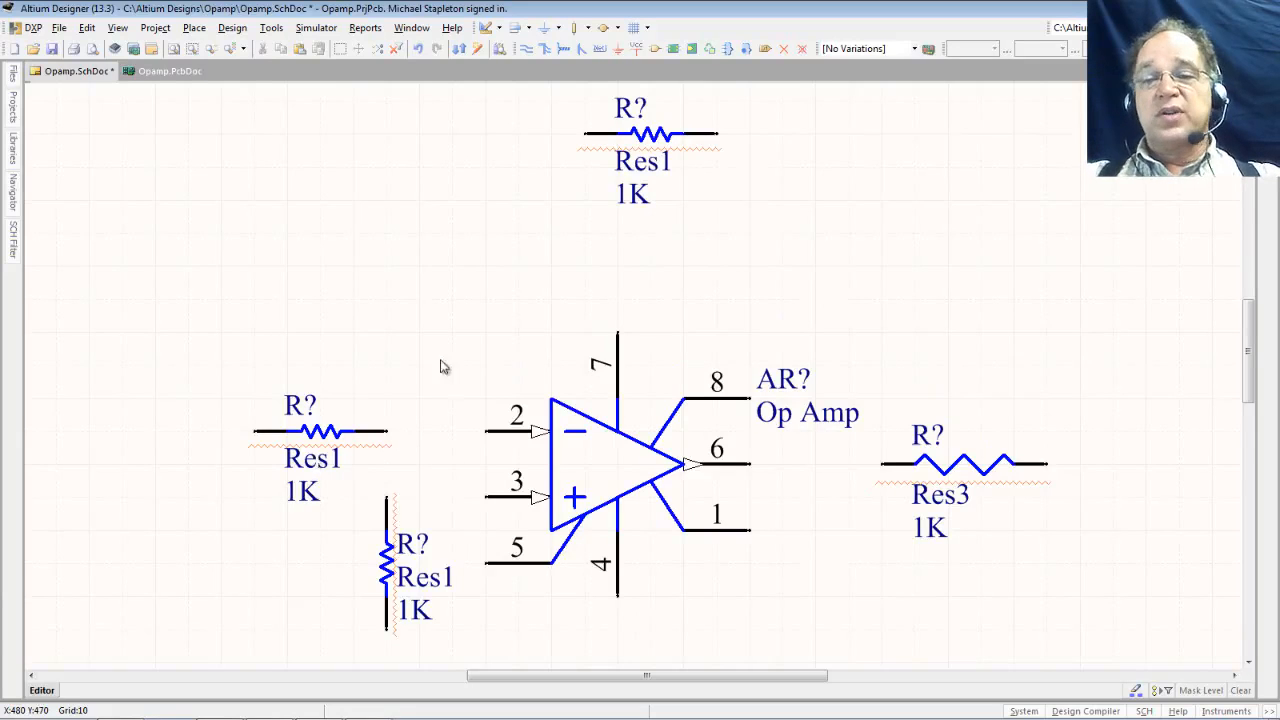
click(318, 432)
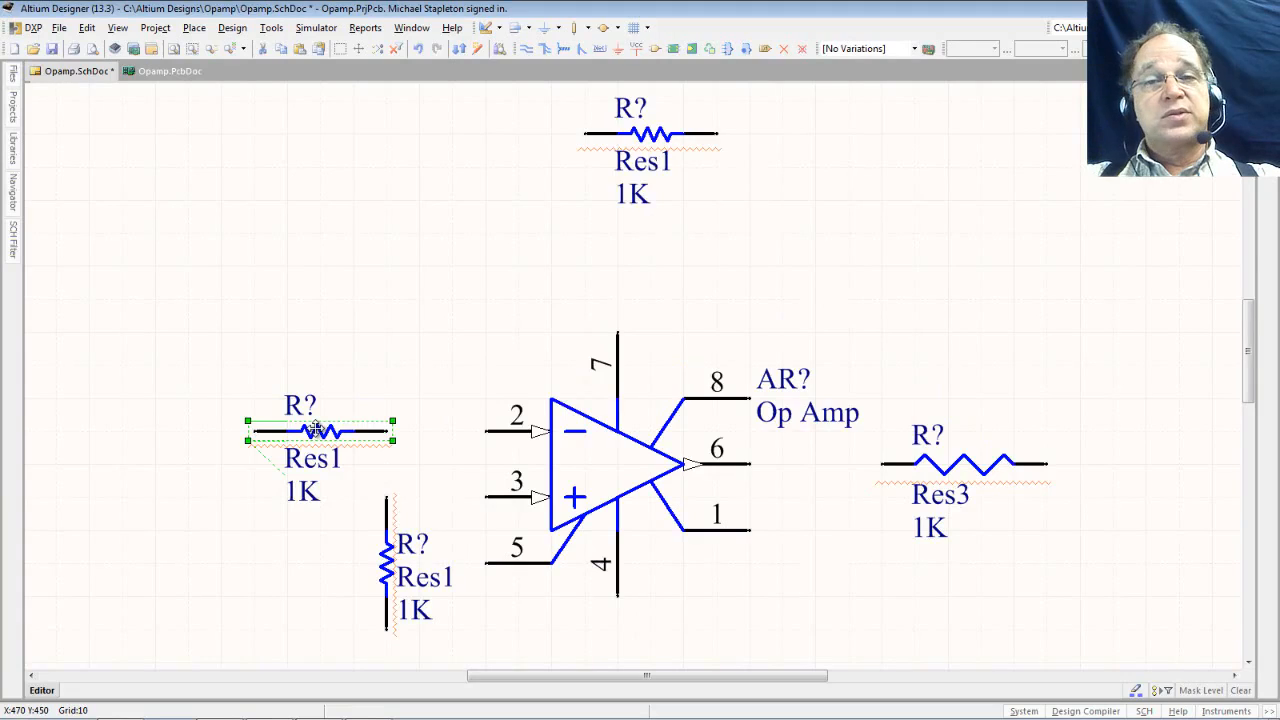
right_click(318, 432)
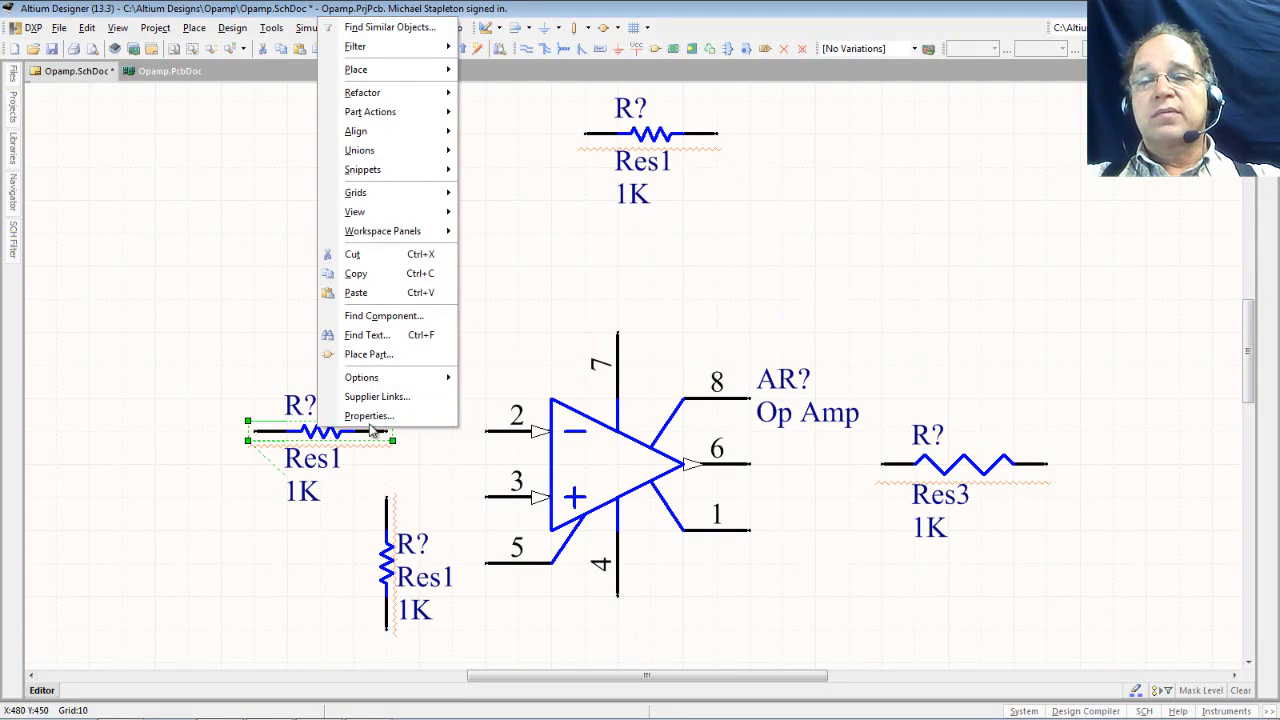
click(369, 416)
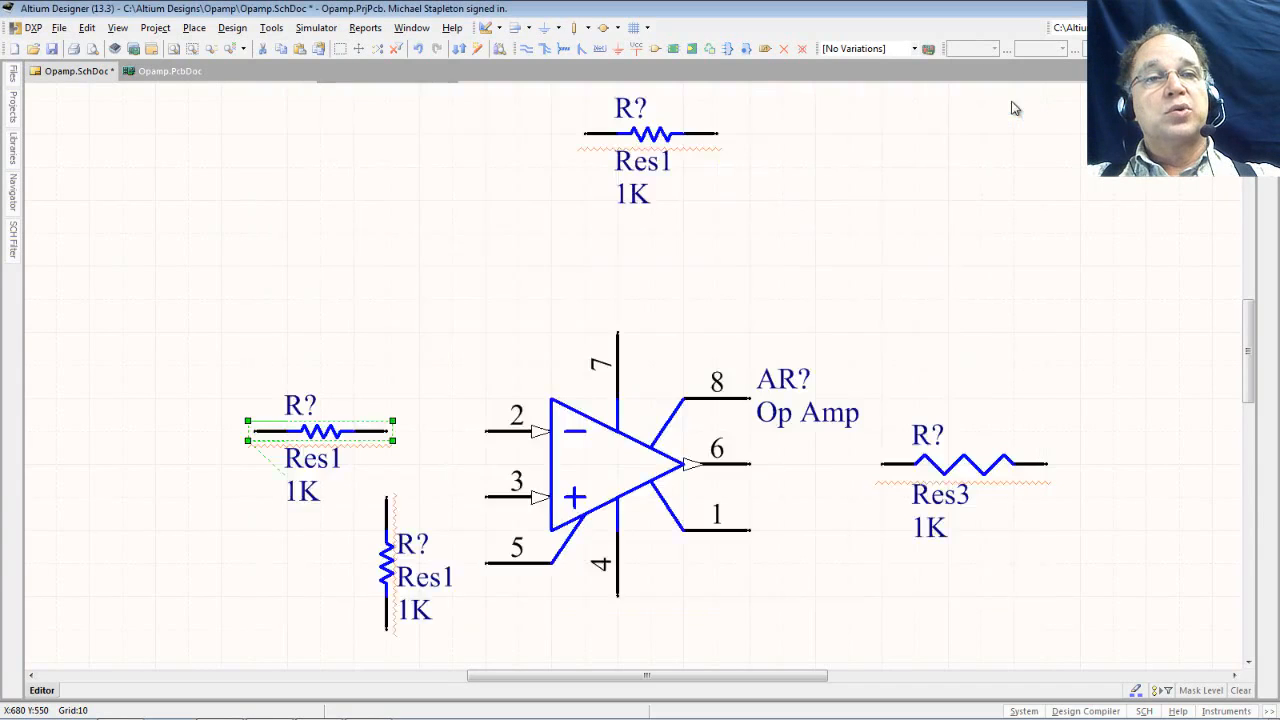
click(1008, 103)
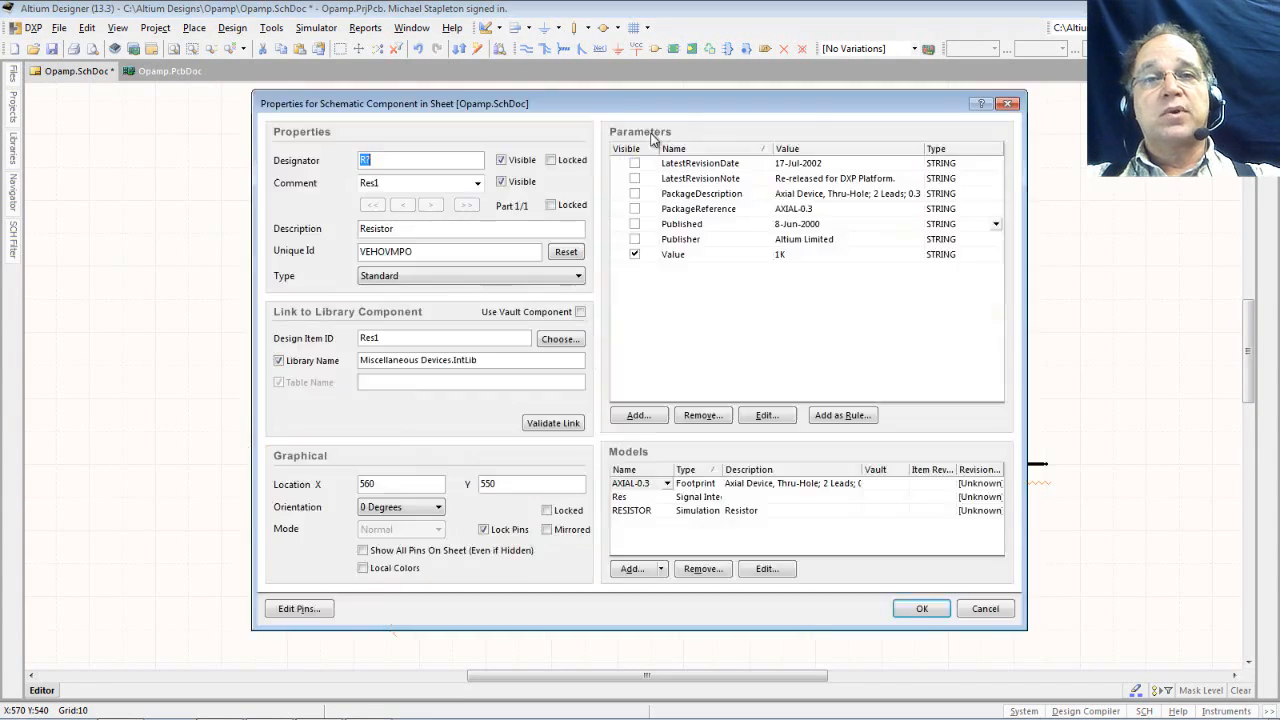
Set the designator of the Res1 resistor above the Op Amp to R1 and undo that change.
double_click(655, 138)
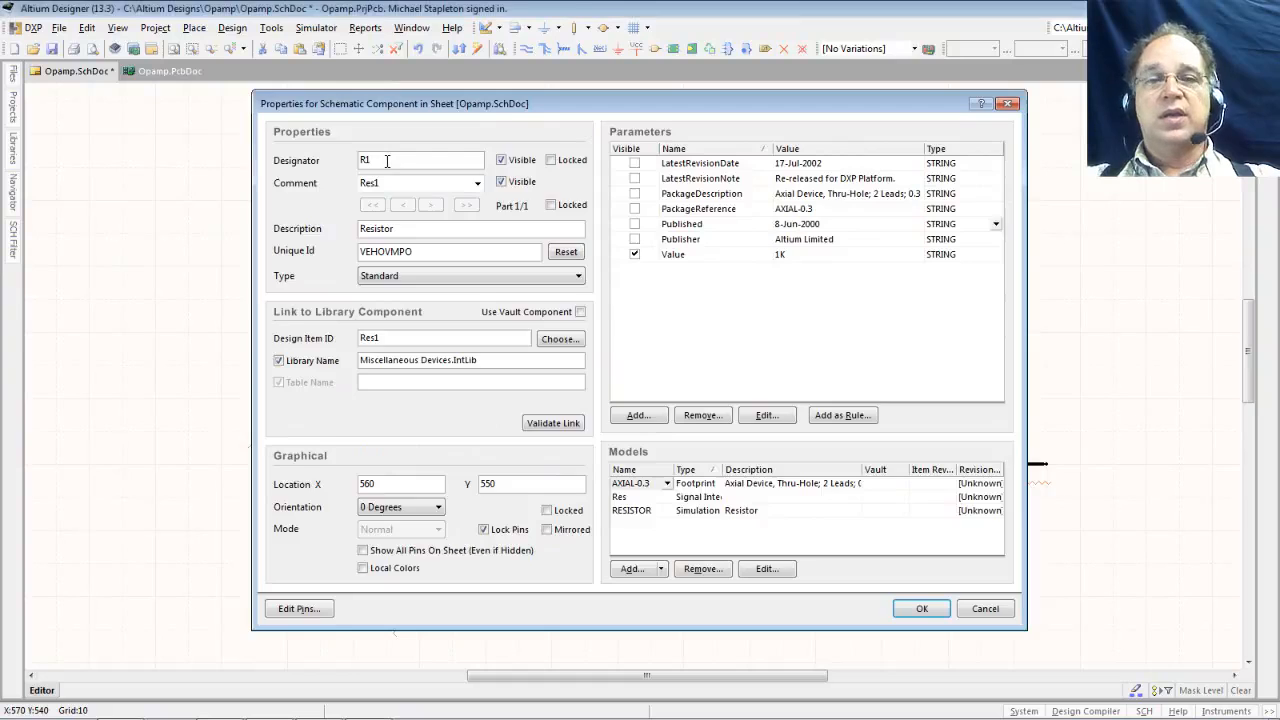
key(Return)
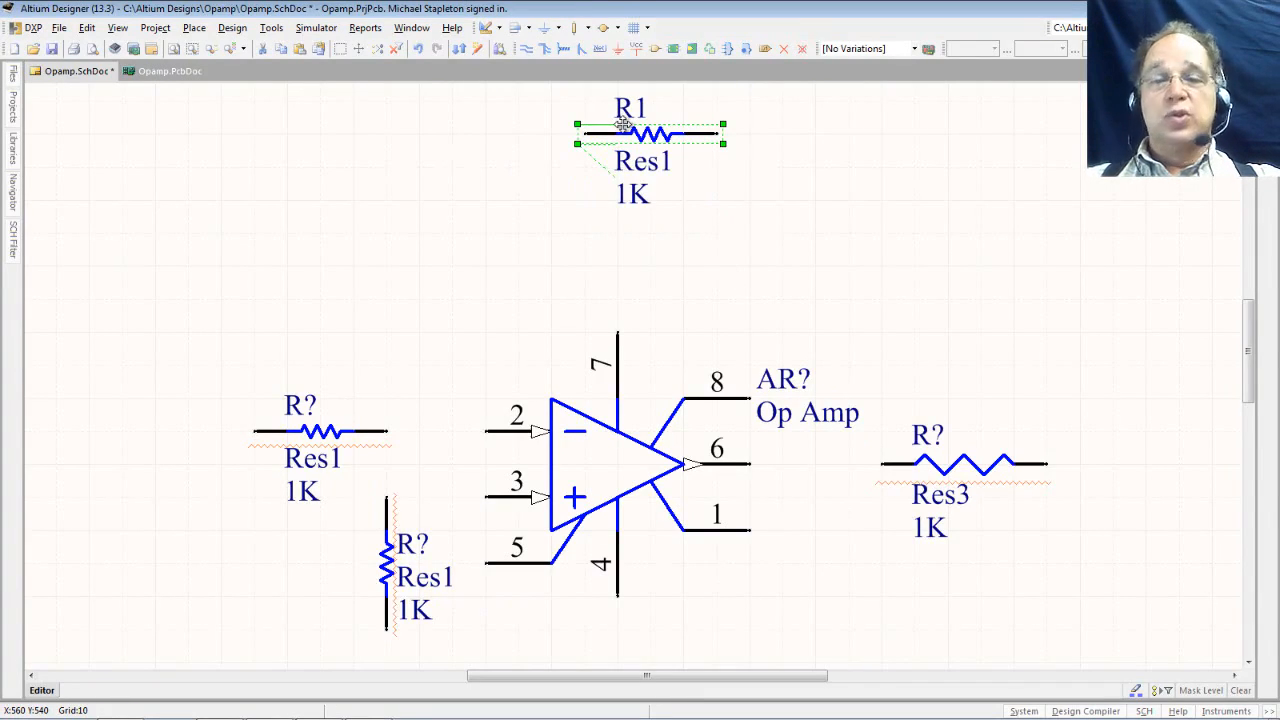
key(ctrl+z)
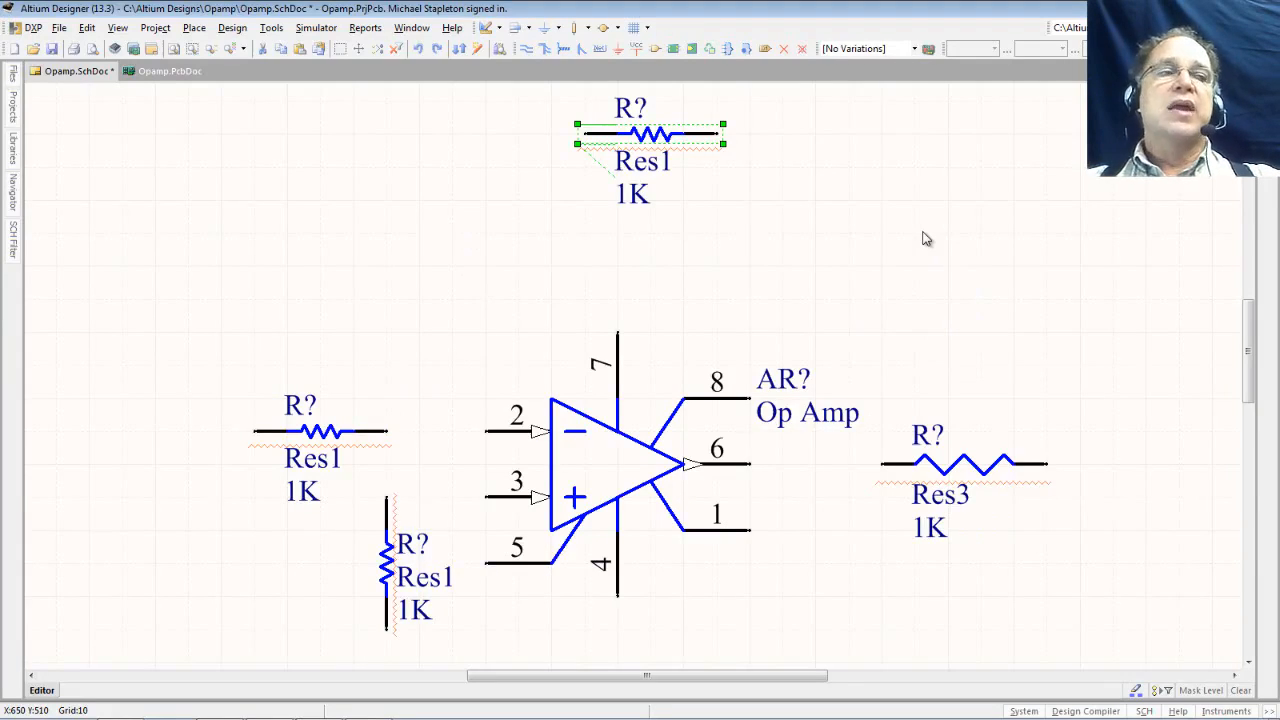
Open Annotate Schematics, preview the Up Then Across and Down Then Across orders, and set the order of processing to Across Then Down.
click(270, 27)
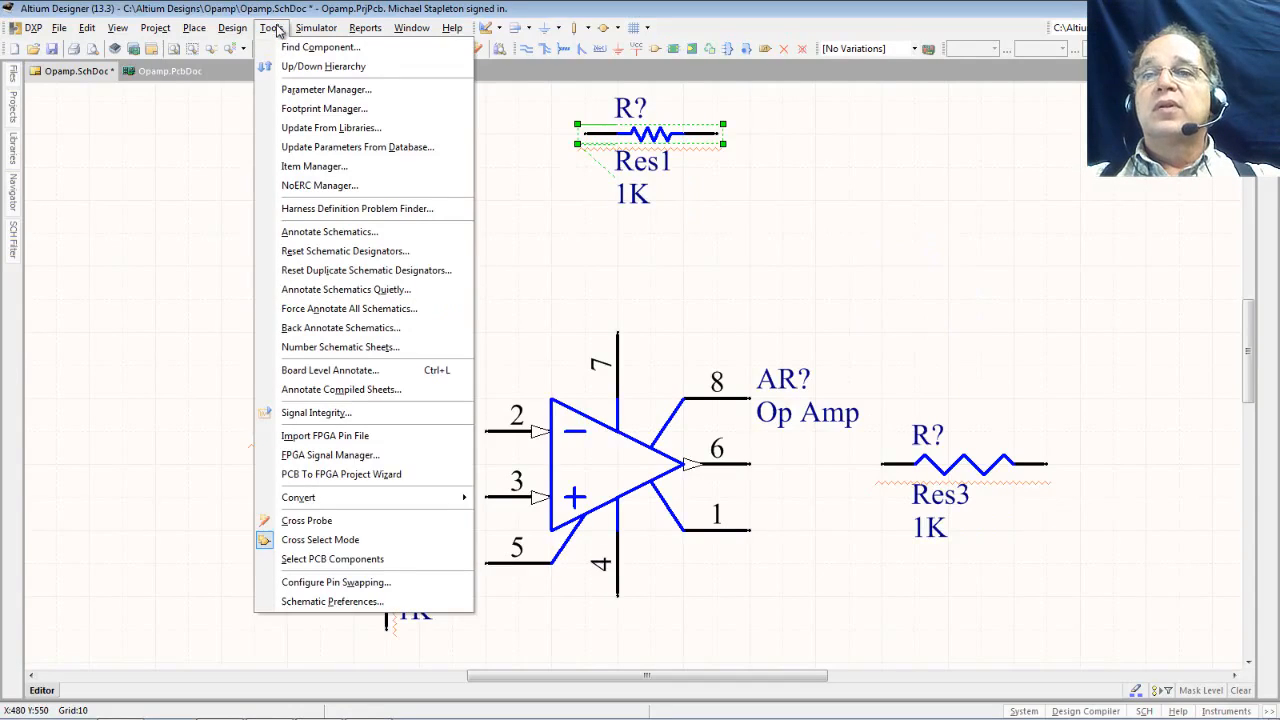
click(360, 234)
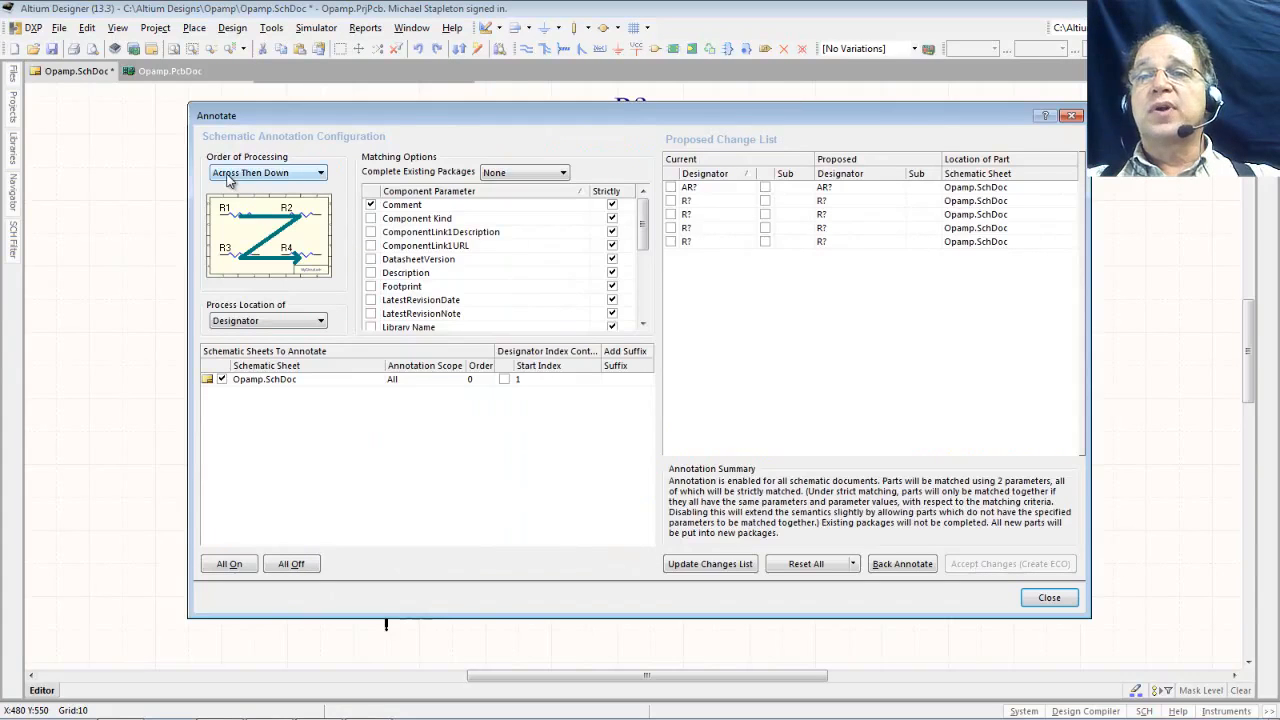
click(318, 174)
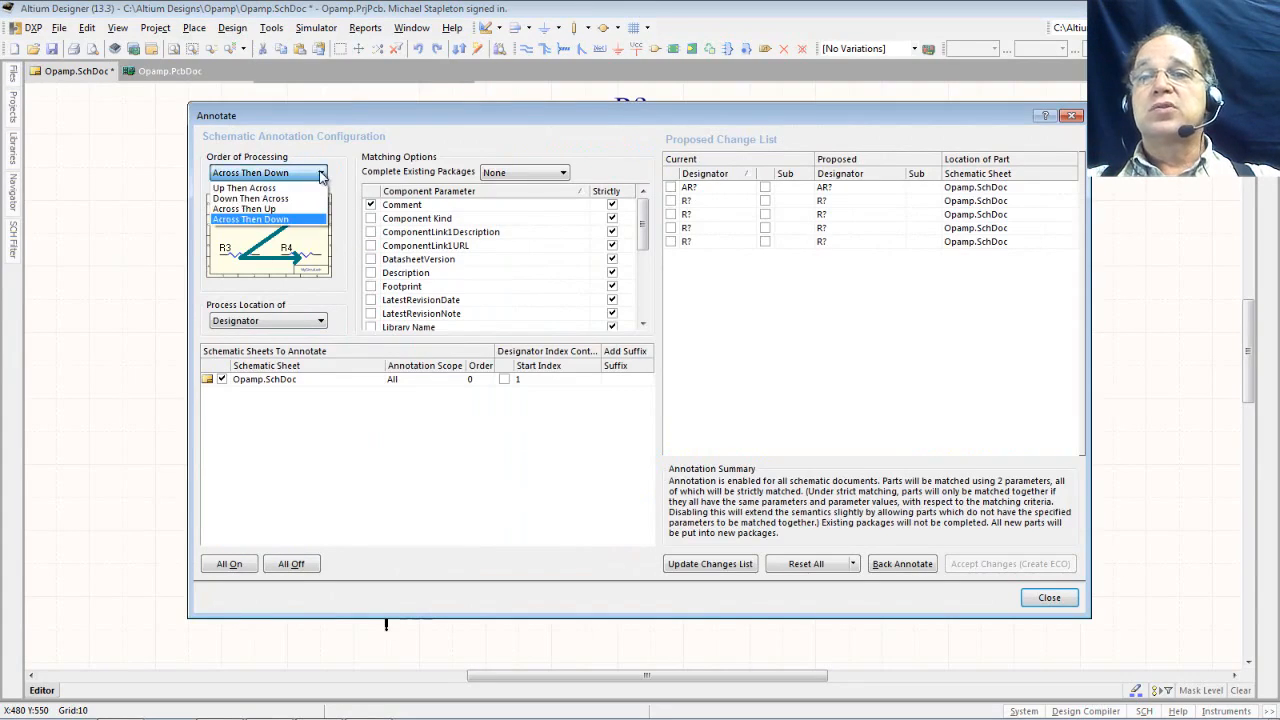
click(299, 188)
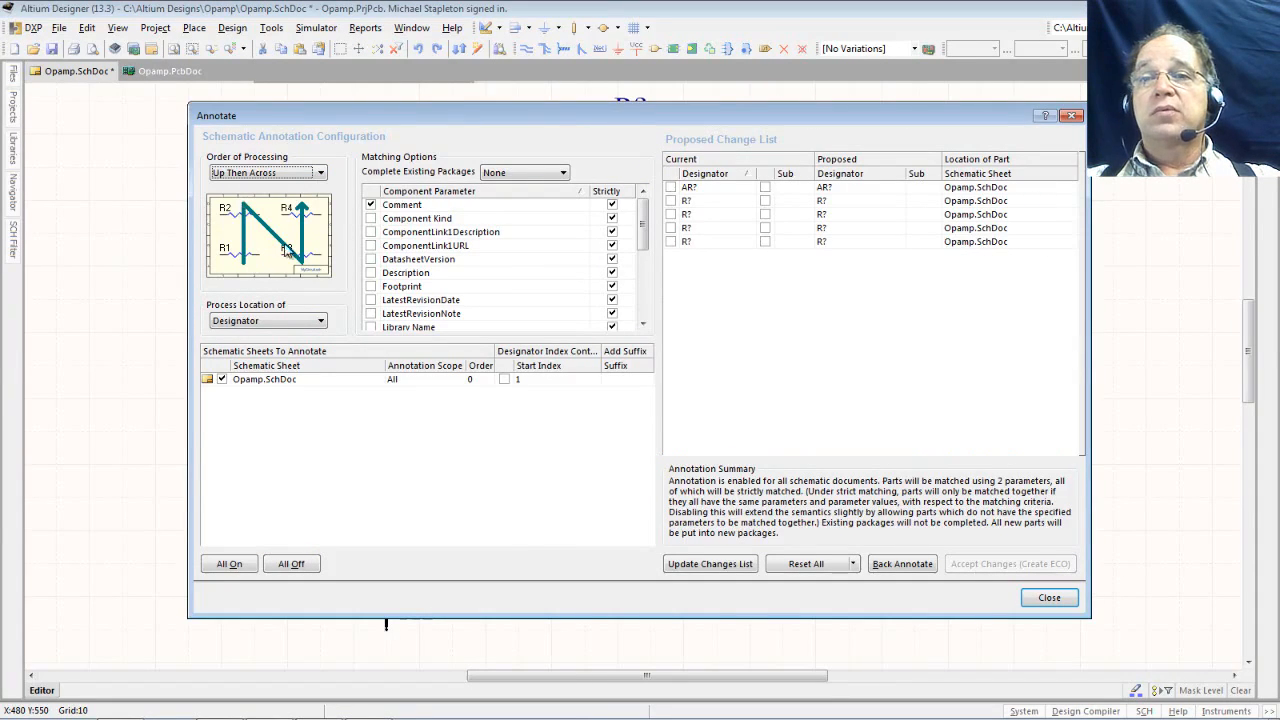
click(310, 173)
click(287, 200)
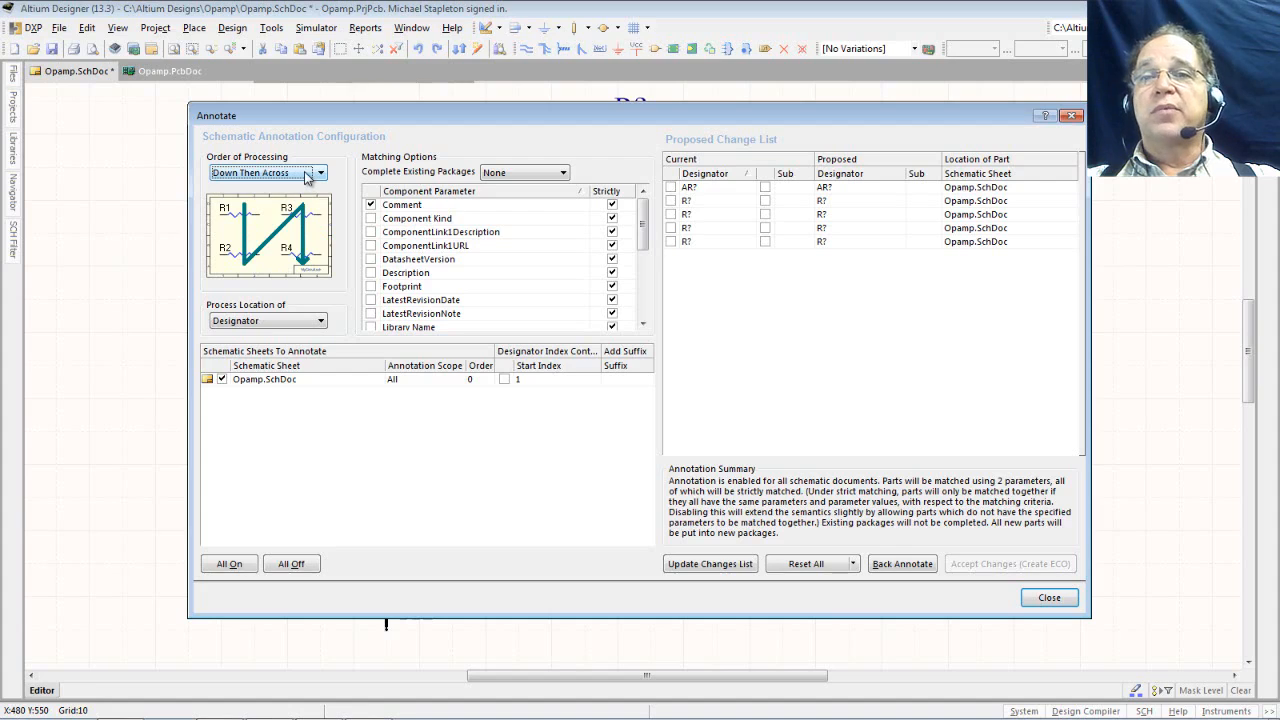
click(297, 175)
click(288, 220)
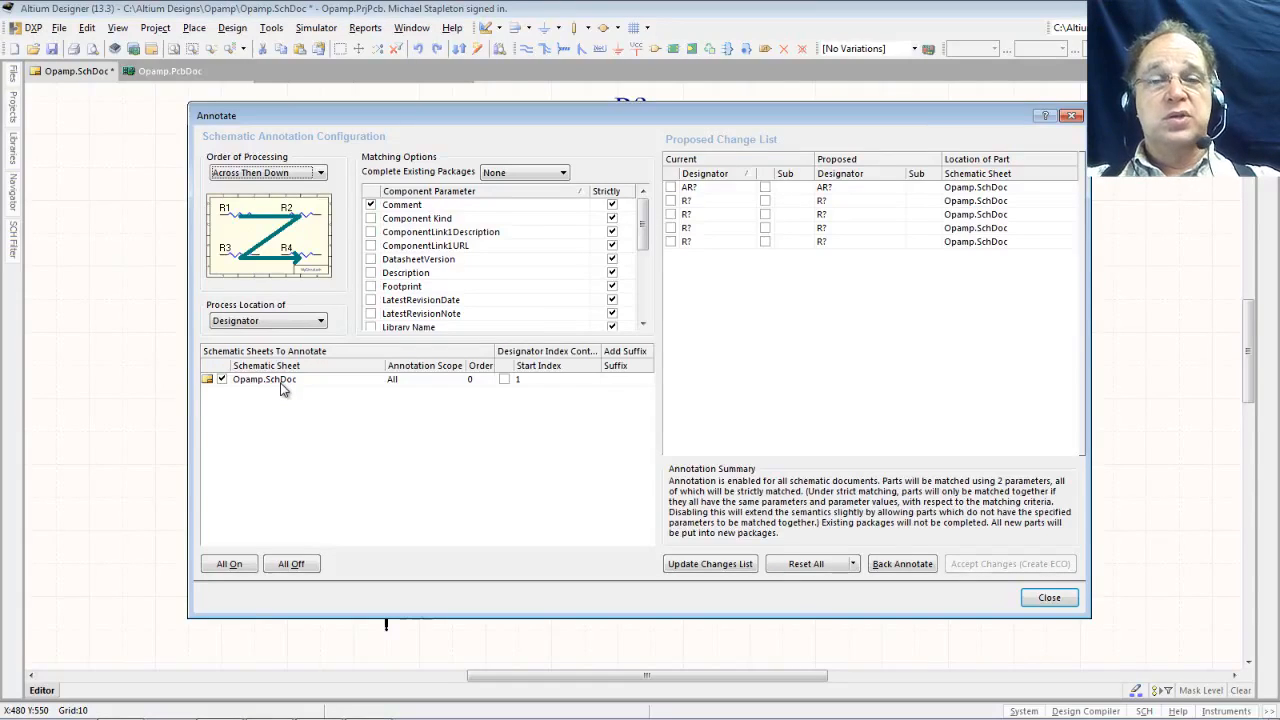
Keep the Opamp.SchDoc start index at 1 and update the changes list to generate the proposed component designators.
click(525, 382)
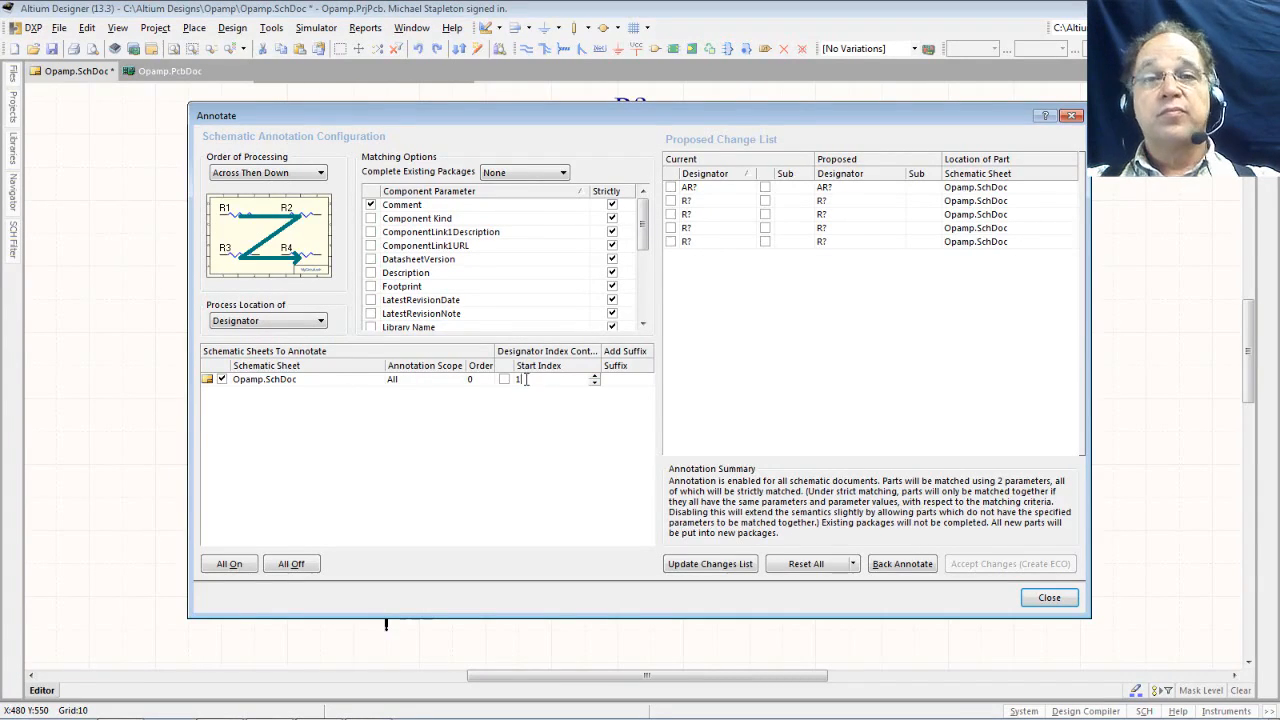
text(00)
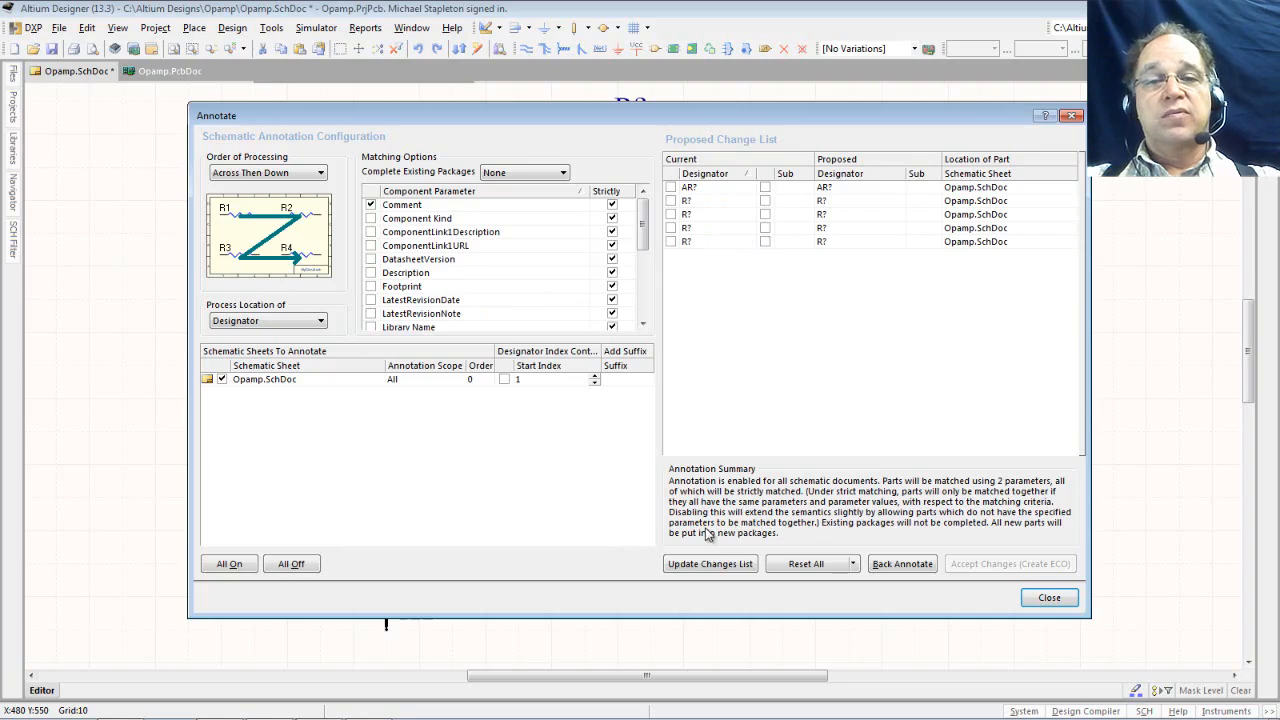
click(721, 568)
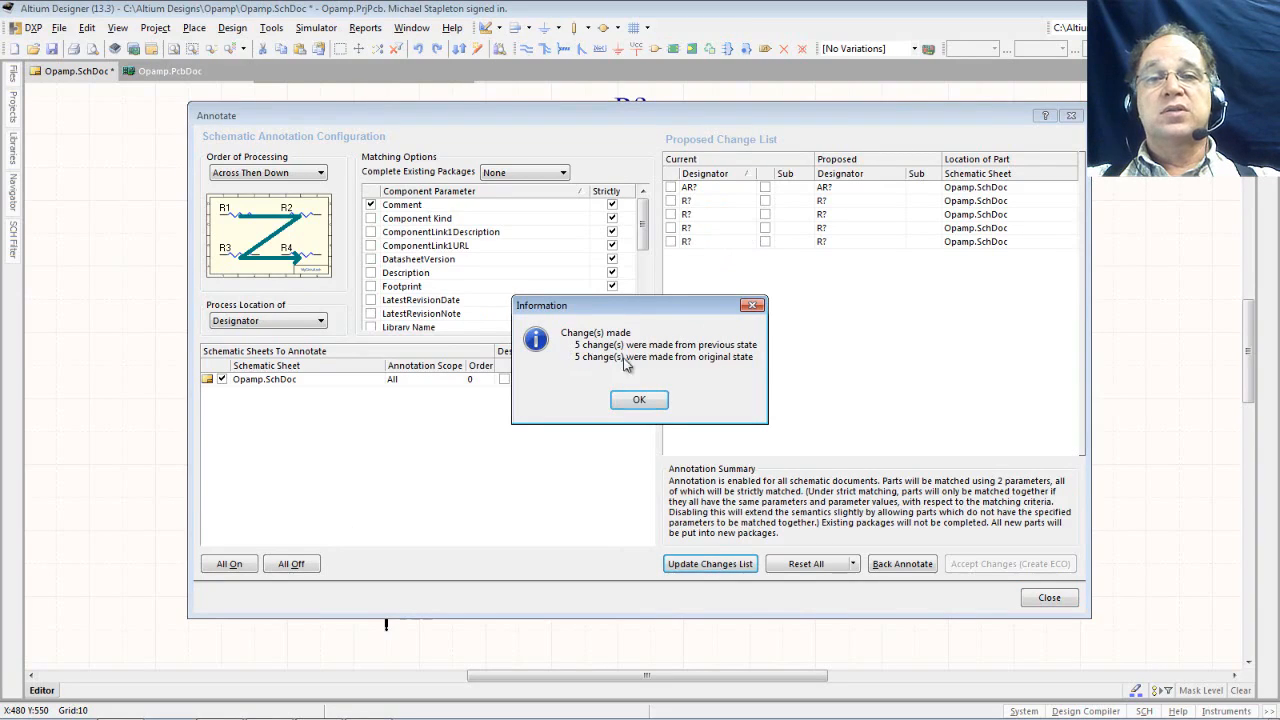
click(639, 399)
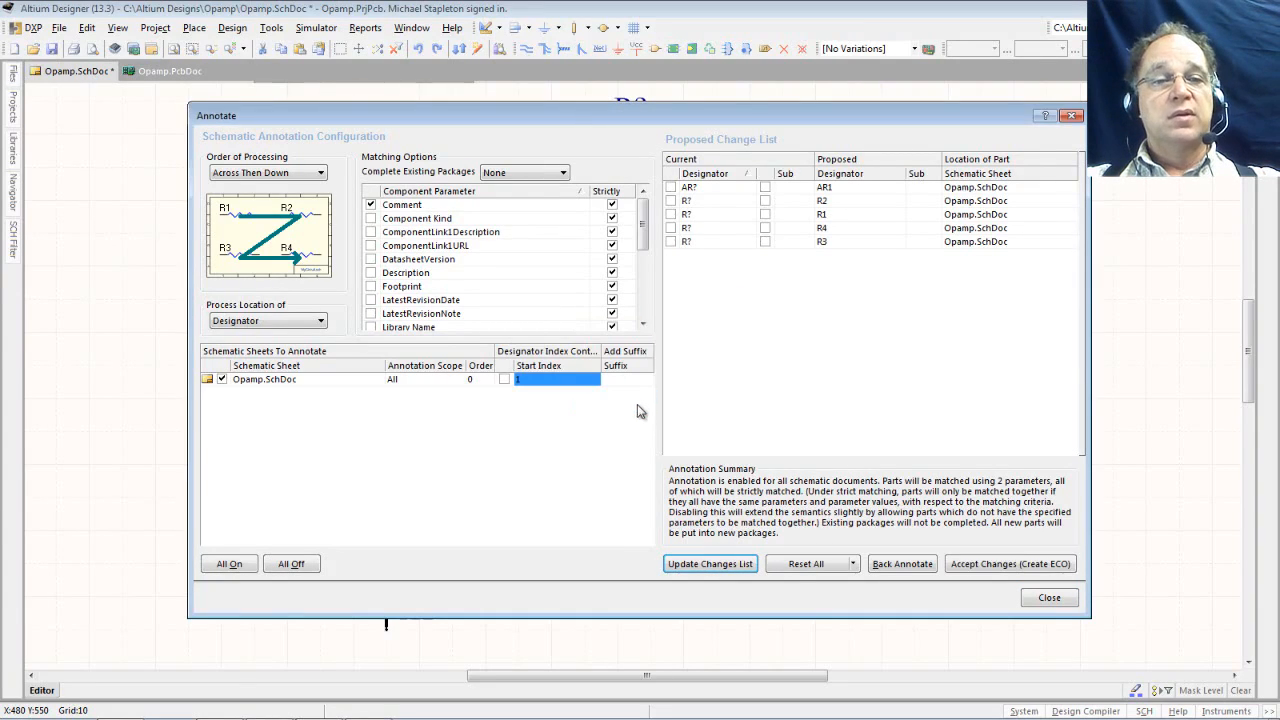
Accept the proposed designators, execute the engineering change order, close the annotation, and undo these designator changes.
click(988, 564)
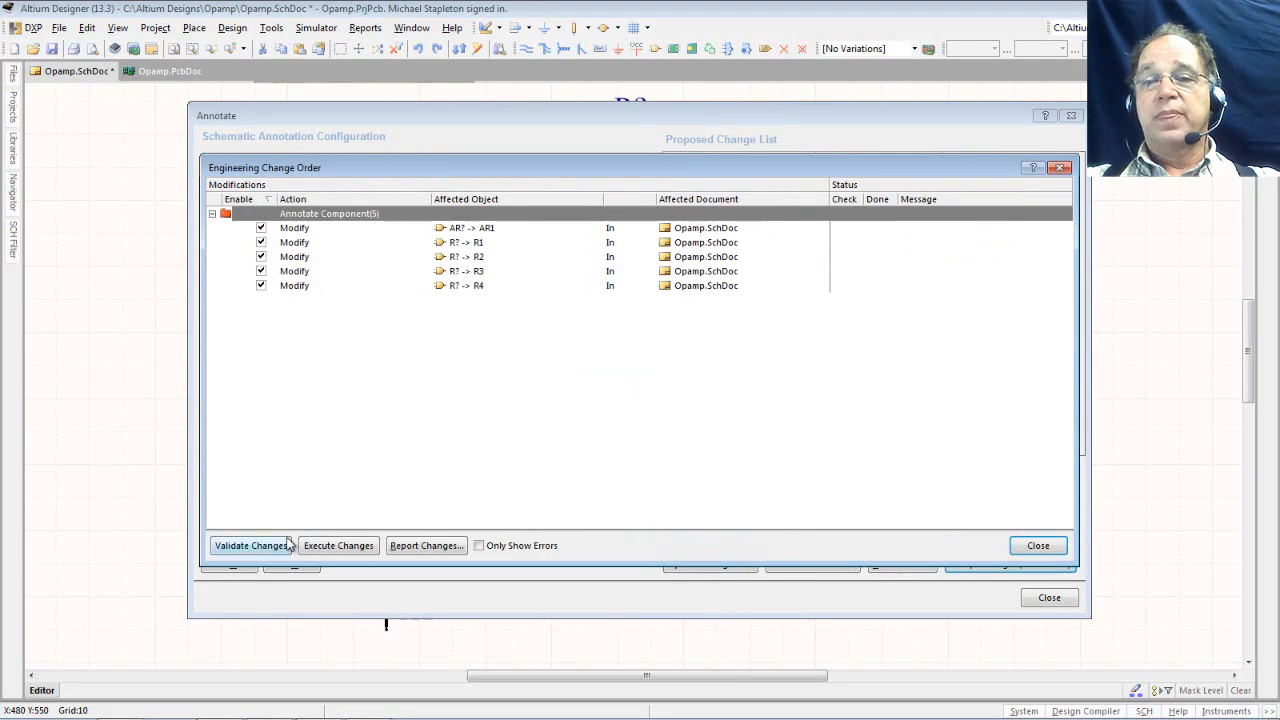
click(345, 547)
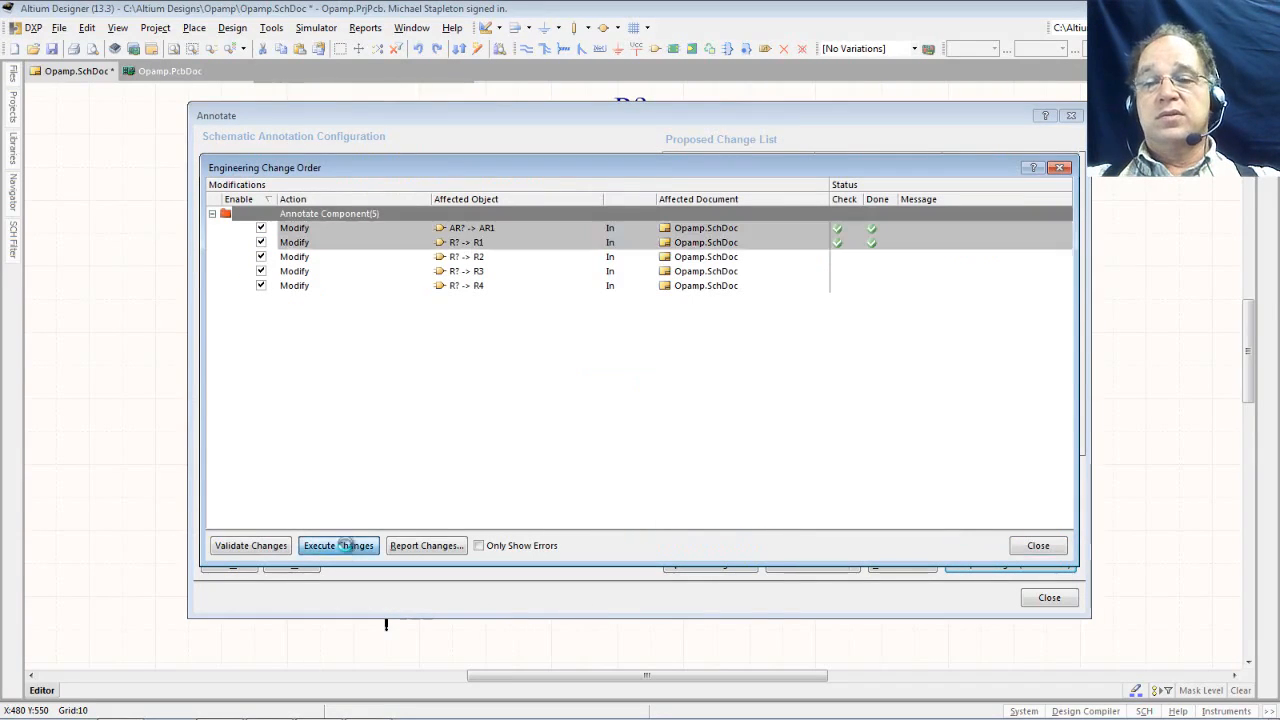
click(1036, 548)
click(1050, 599)
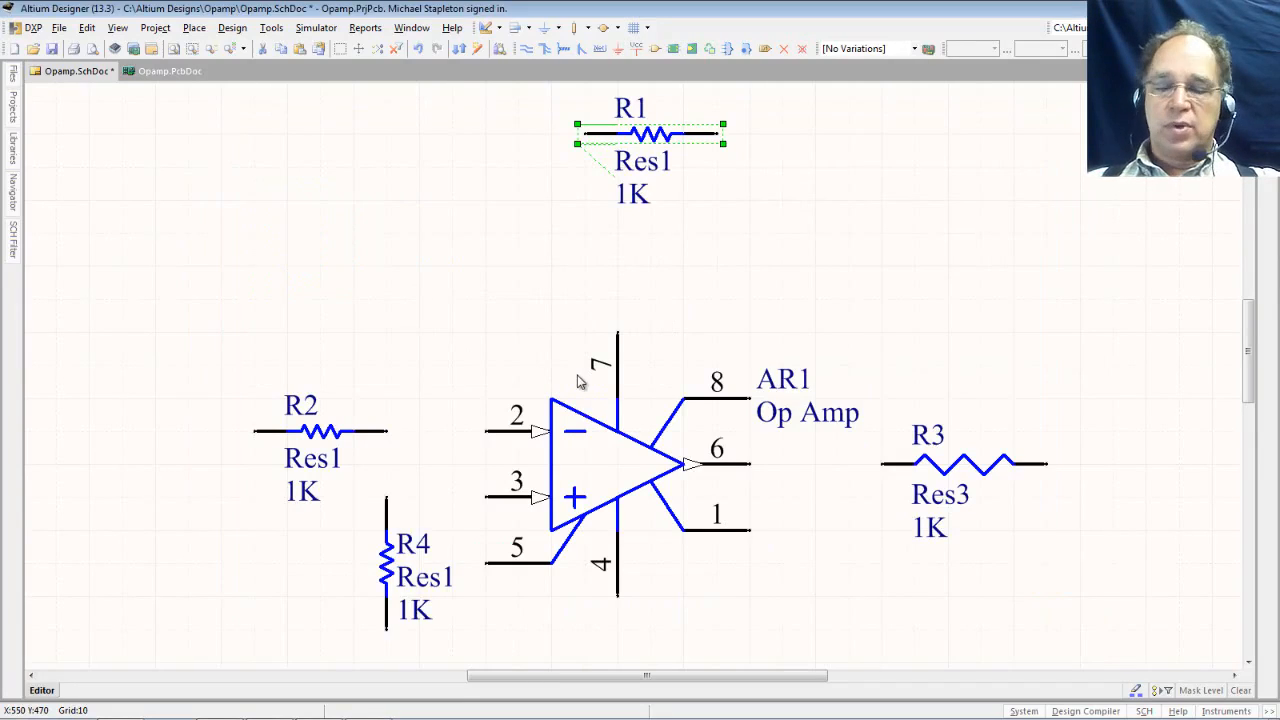
key(ctrl+z)
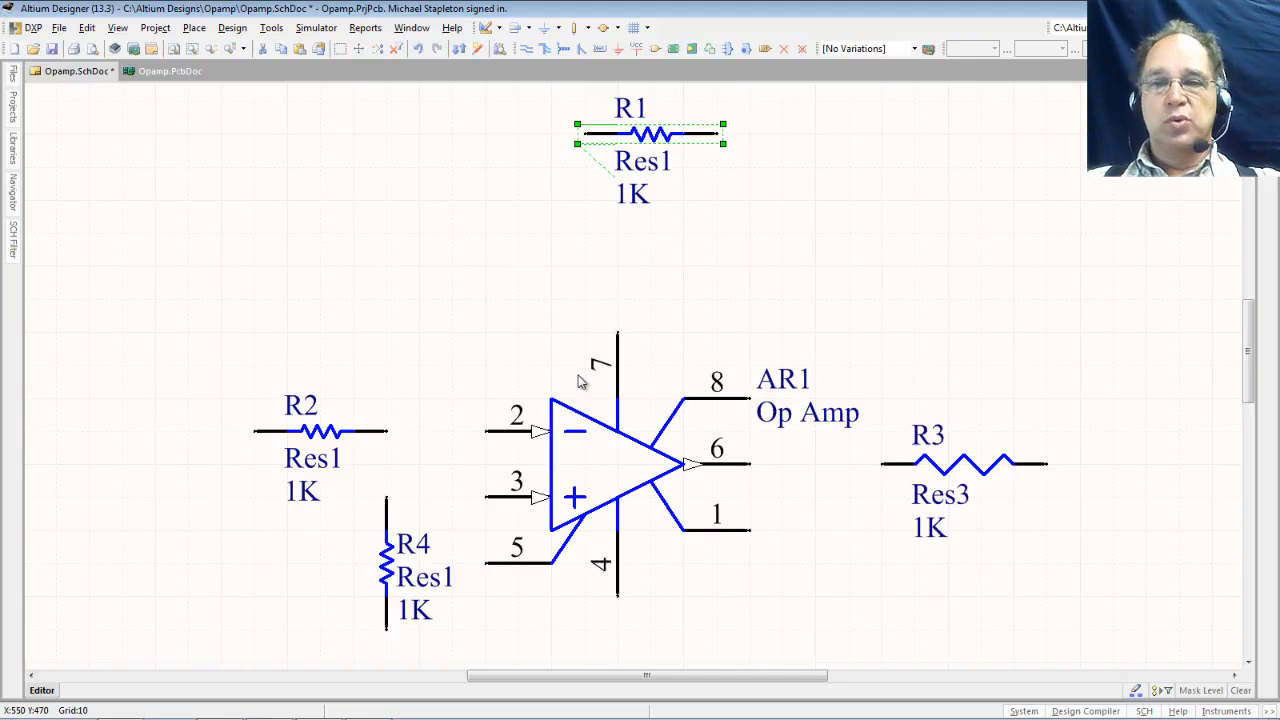
Change the Op Amp's designator to U? in its component properties and deselect the component.
double_click(616, 461)
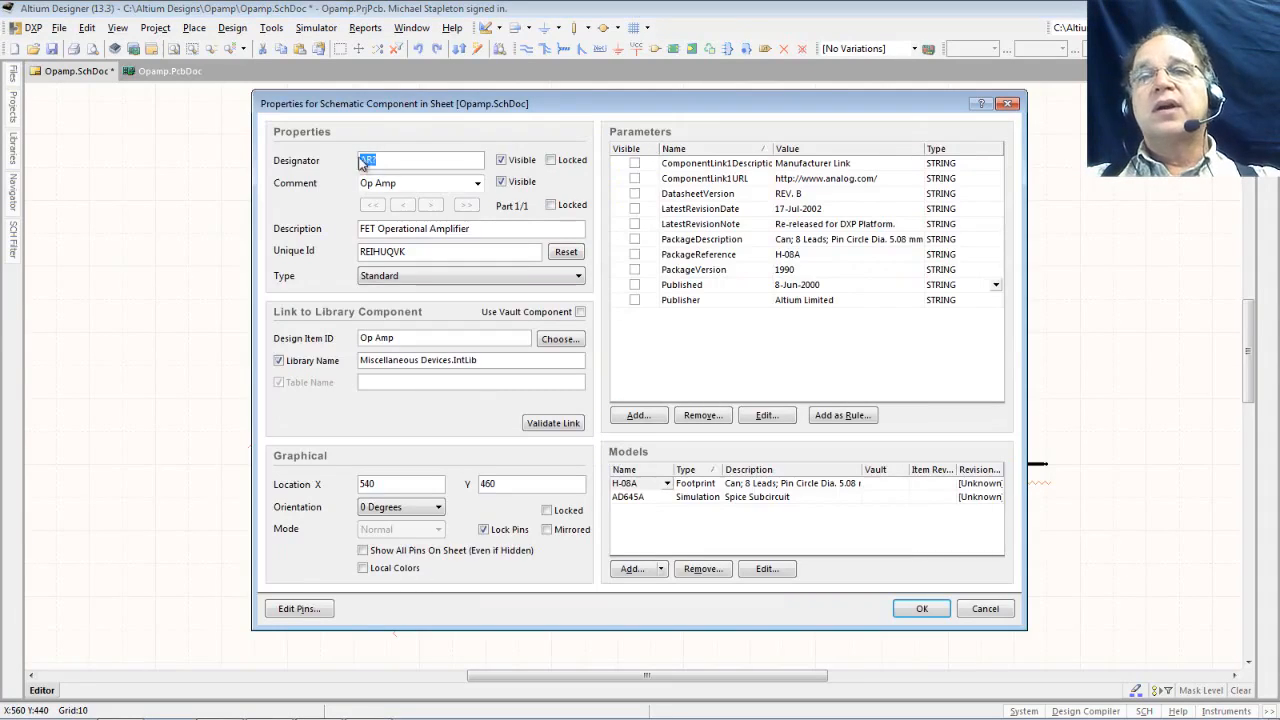
click(369, 160)
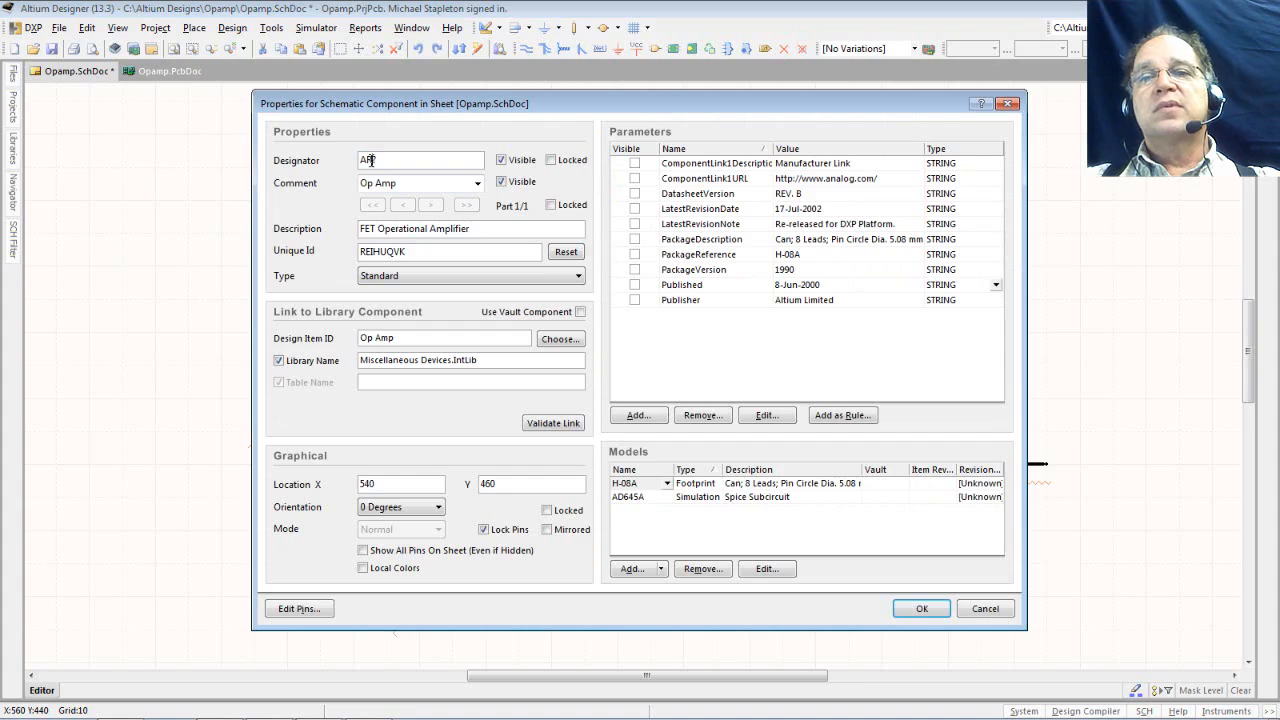
drag(369, 160, 362, 165)
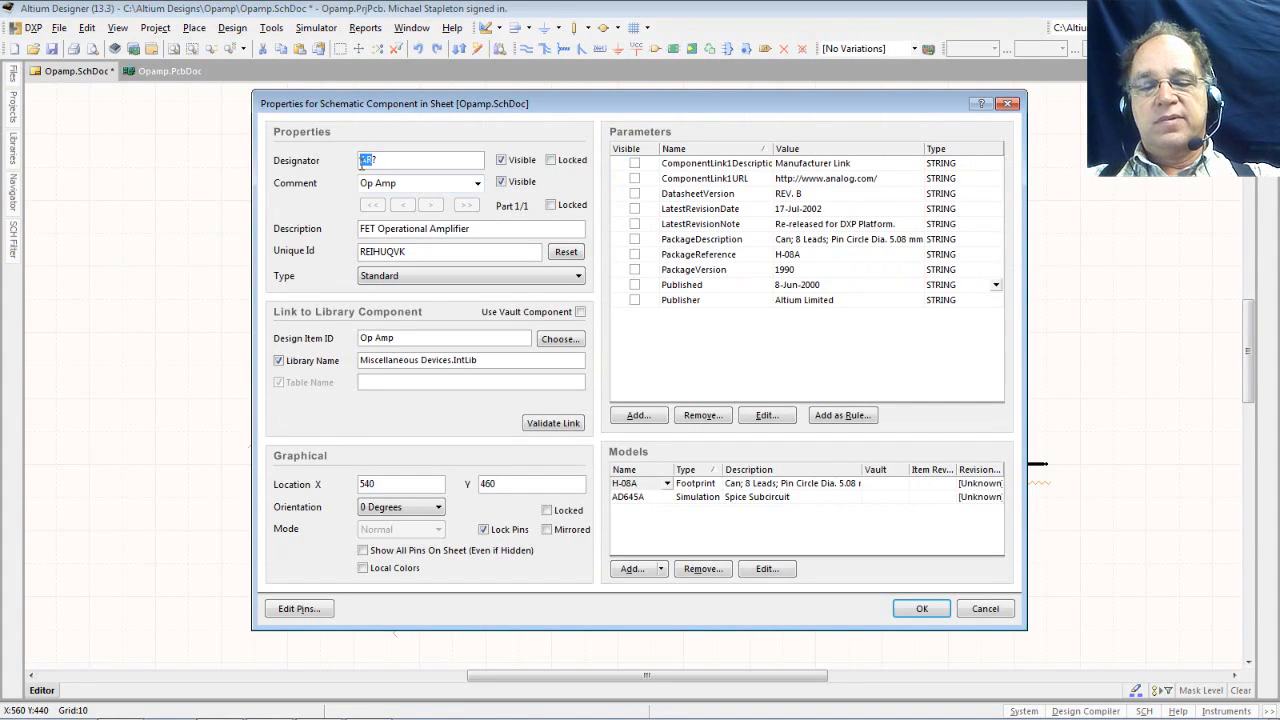
text(U)
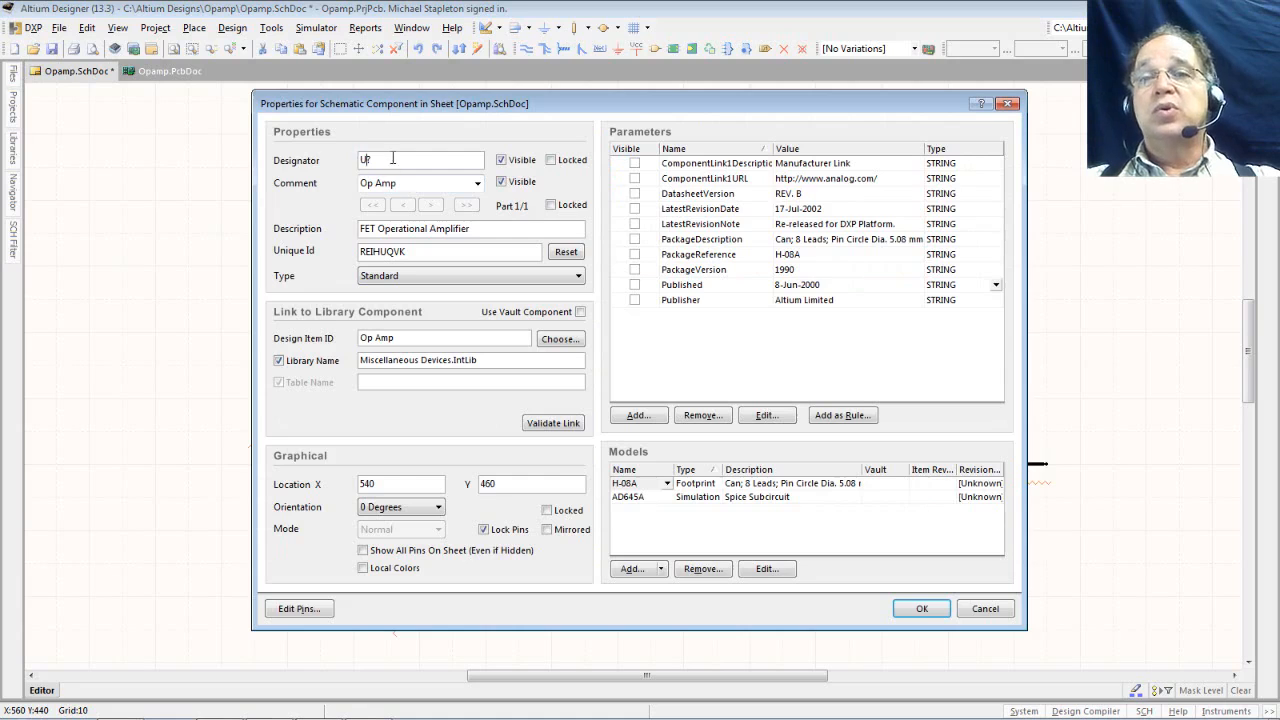
click(929, 607)
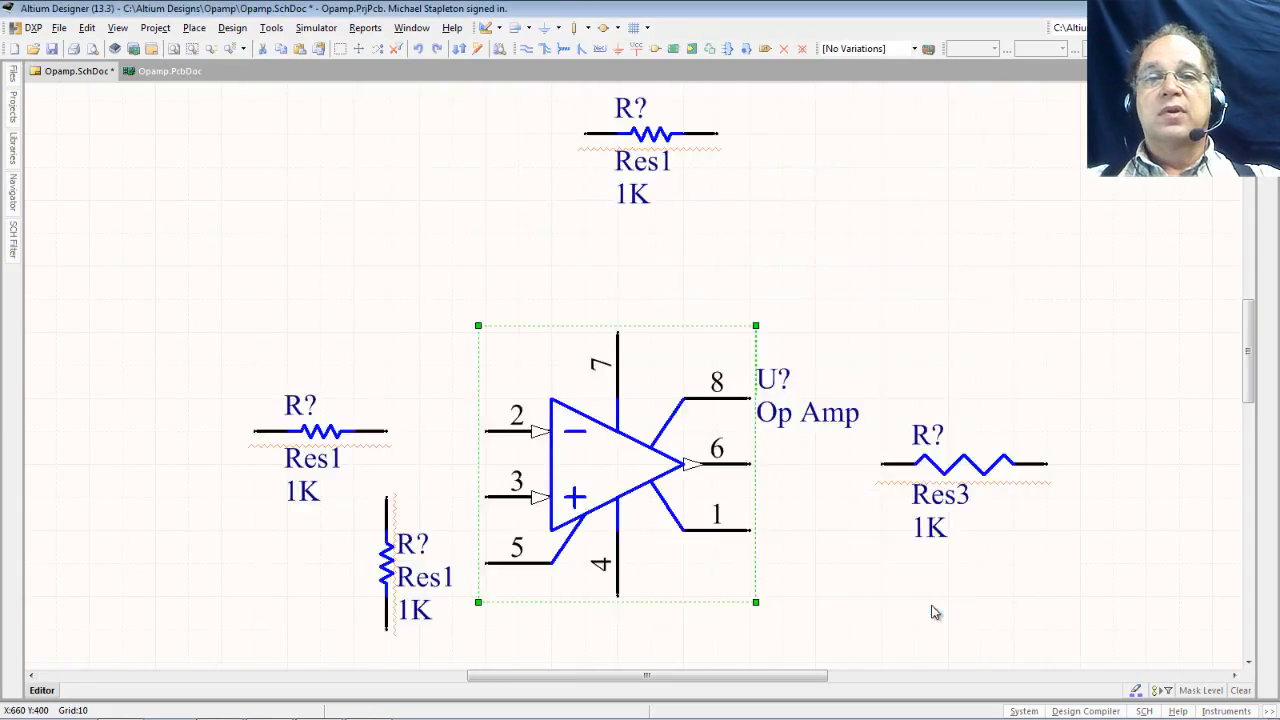
click(440, 256)
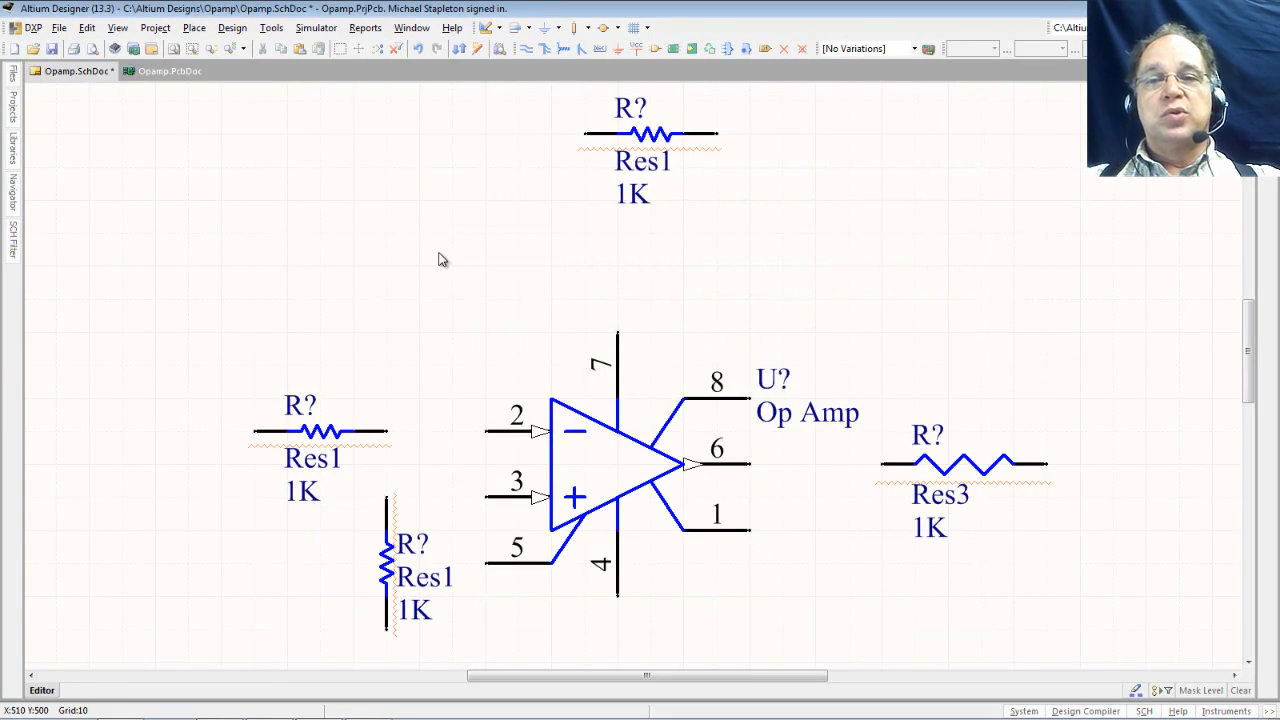
Annotate the schematic quietly and accept the designator updates for the Op Amp and resistors.
click(275, 29)
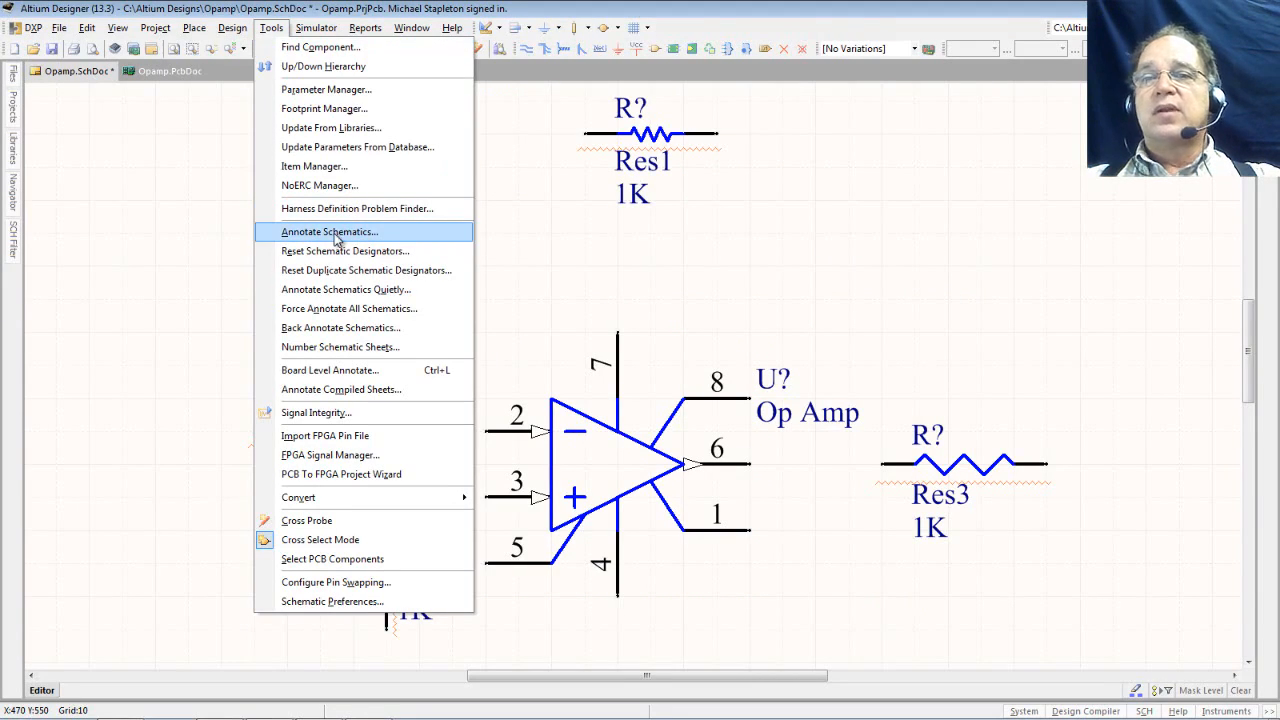
click(370, 291)
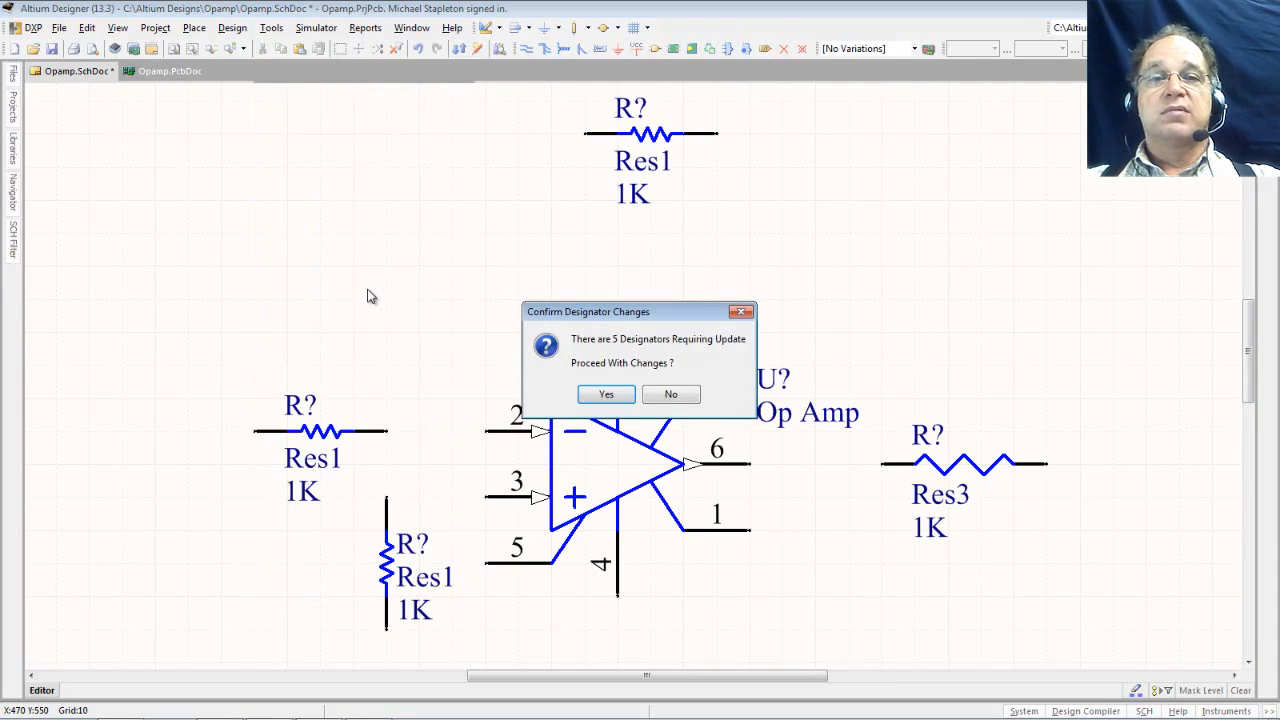
click(607, 395)
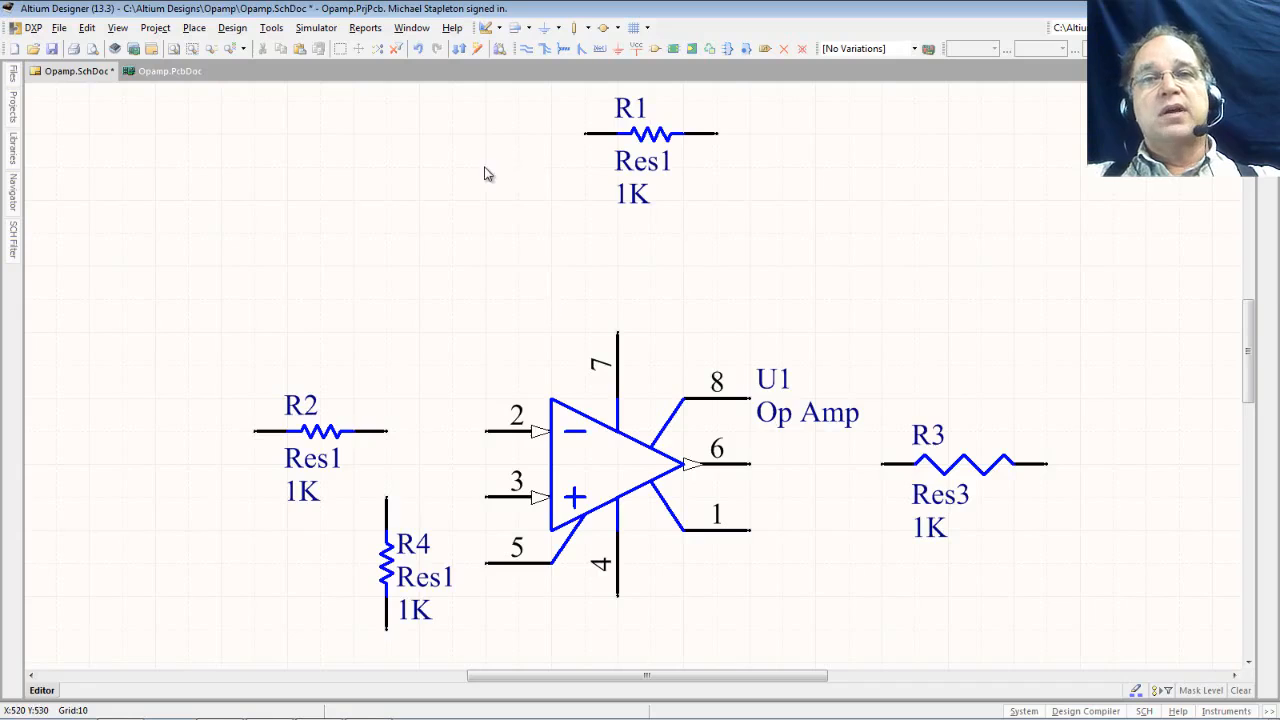
Review the order of processing and the Opamp.SchDoc start index in Annotate Schematics and close it without changes.
click(271, 27)
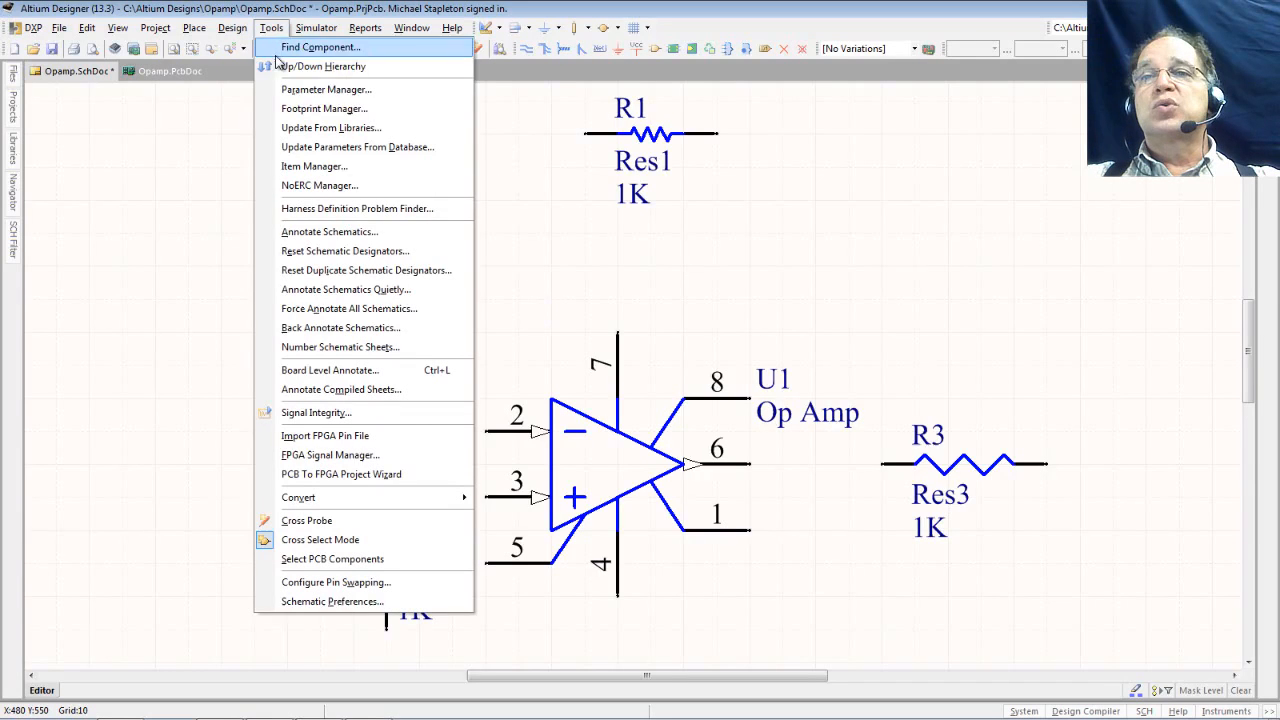
click(360, 234)
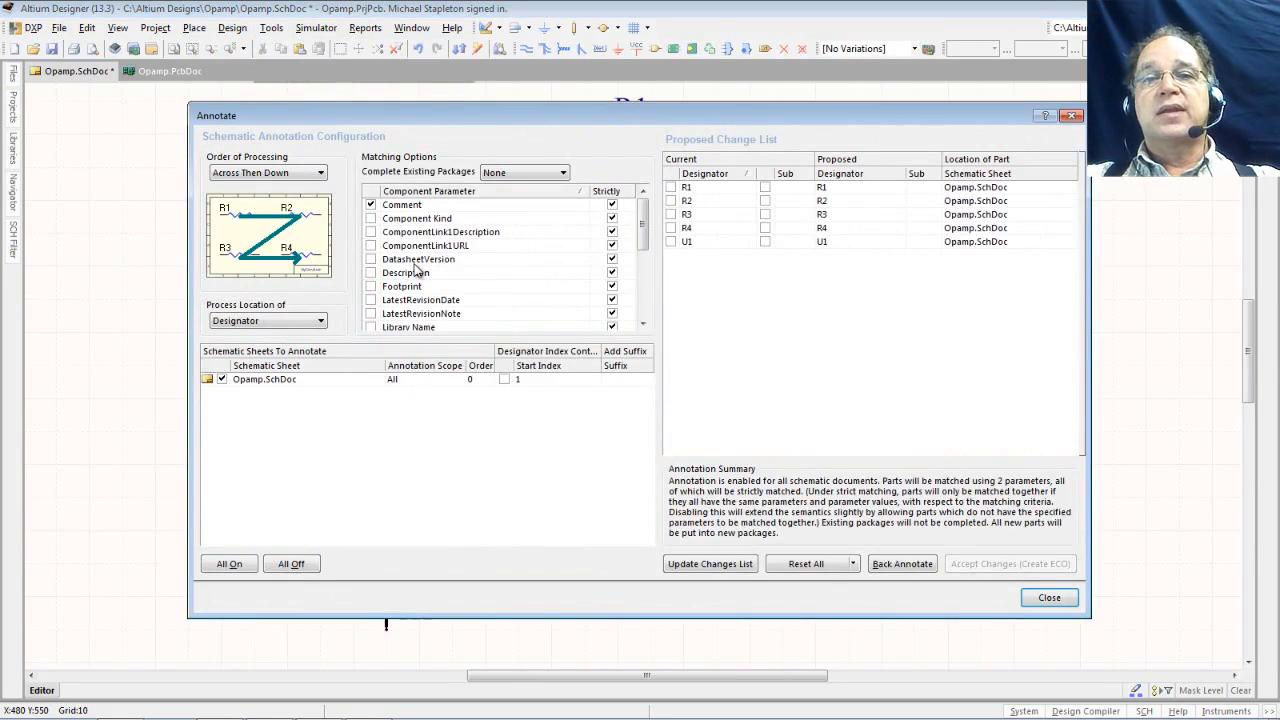
click(287, 174)
click(287, 177)
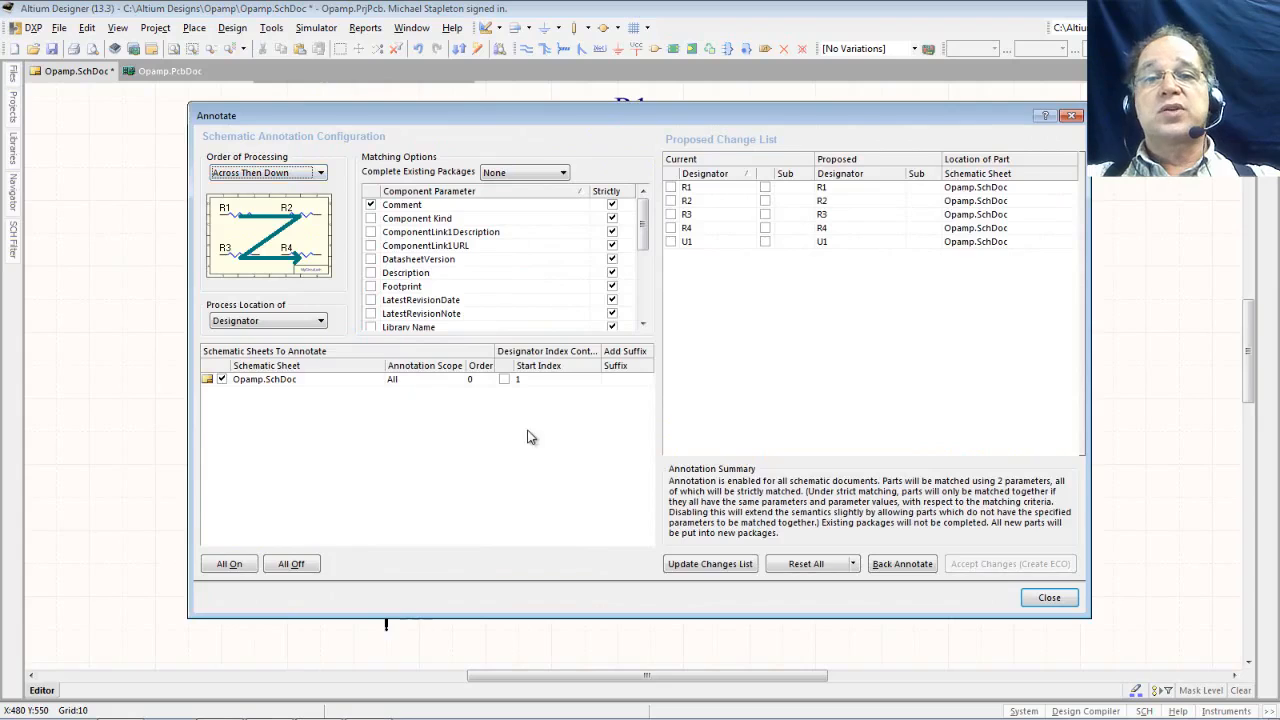
click(539, 377)
click(539, 377)
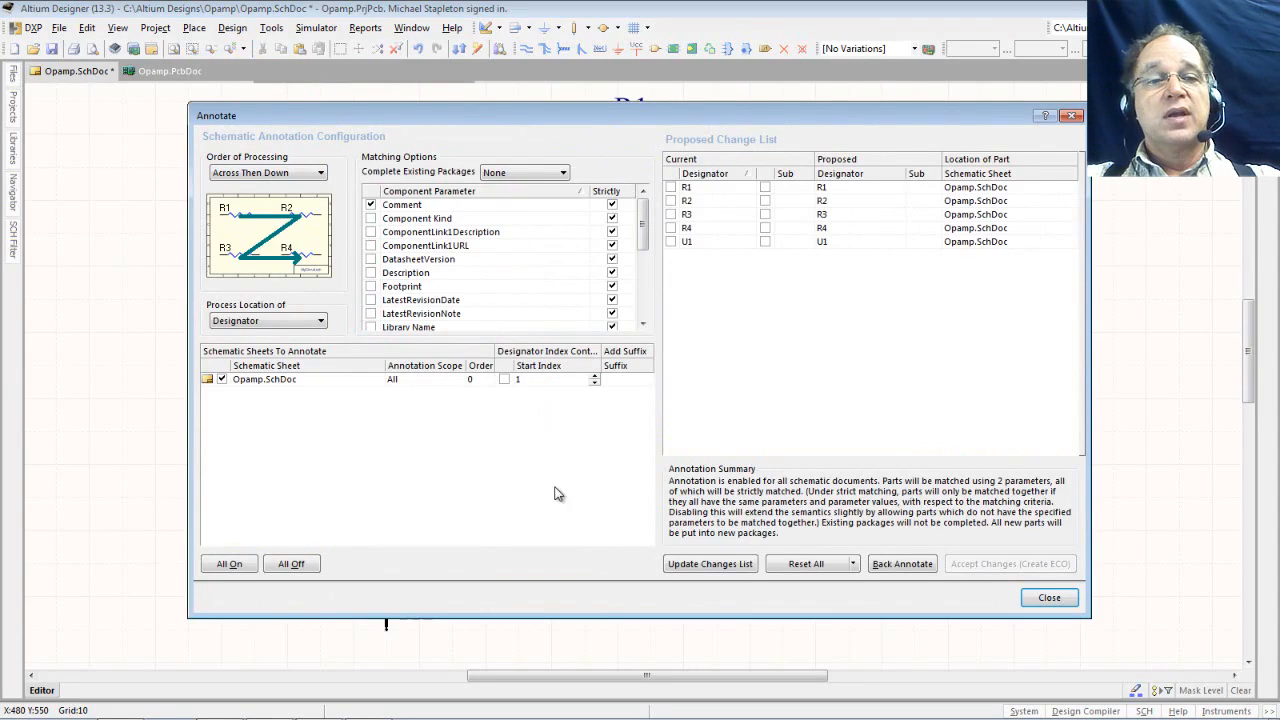
click(1046, 598)
click(271, 27)
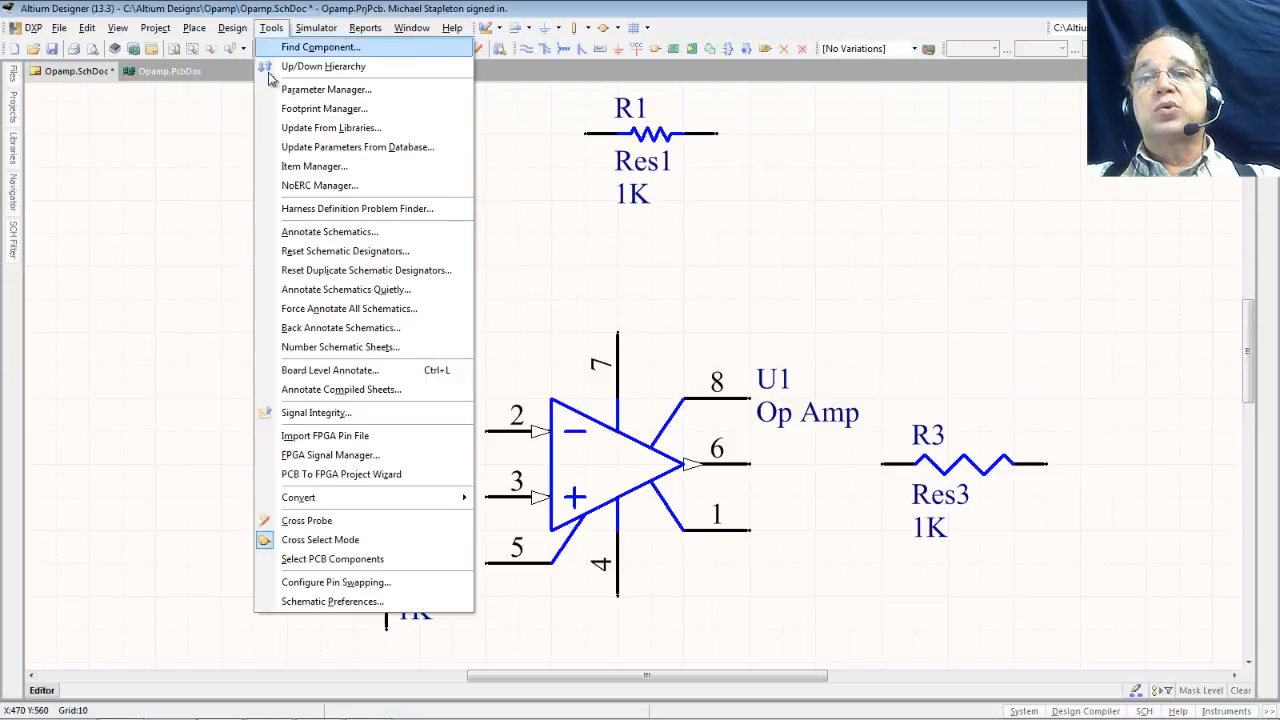
click(350, 290)
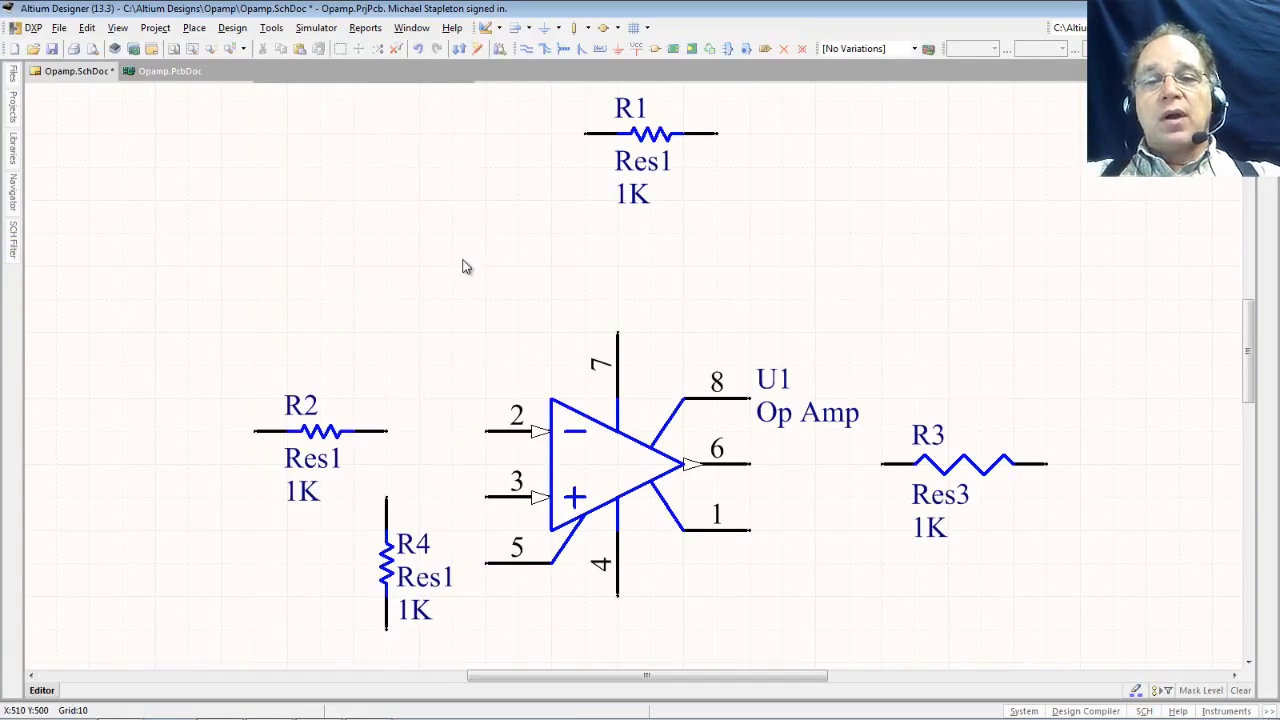
click(271, 27)
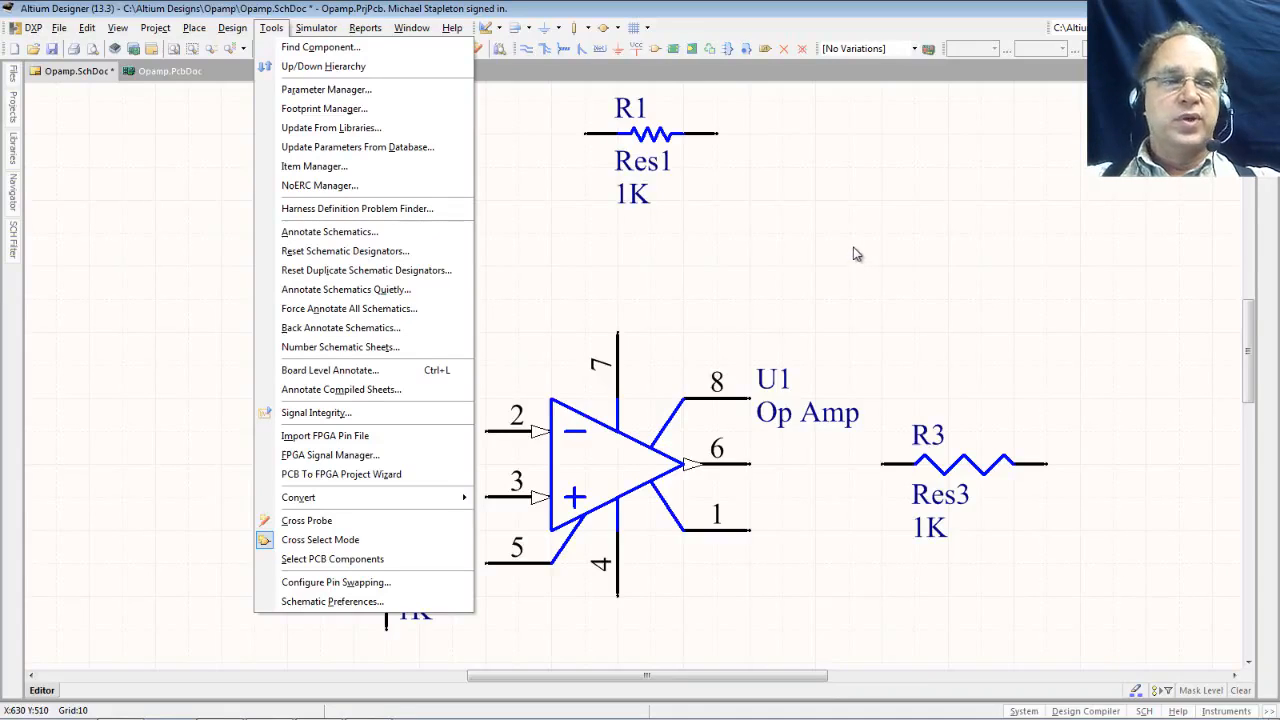
key(Escape)
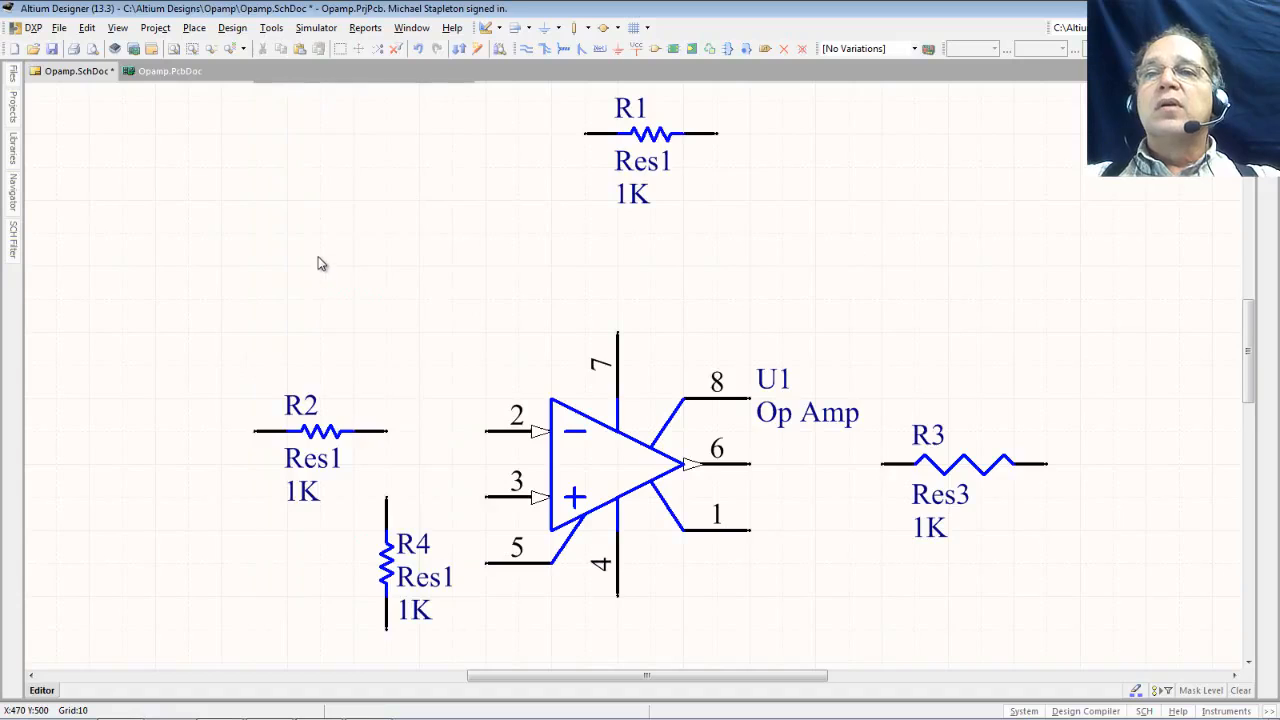
Save all modified documents of the Opamp project.
click(59, 27)
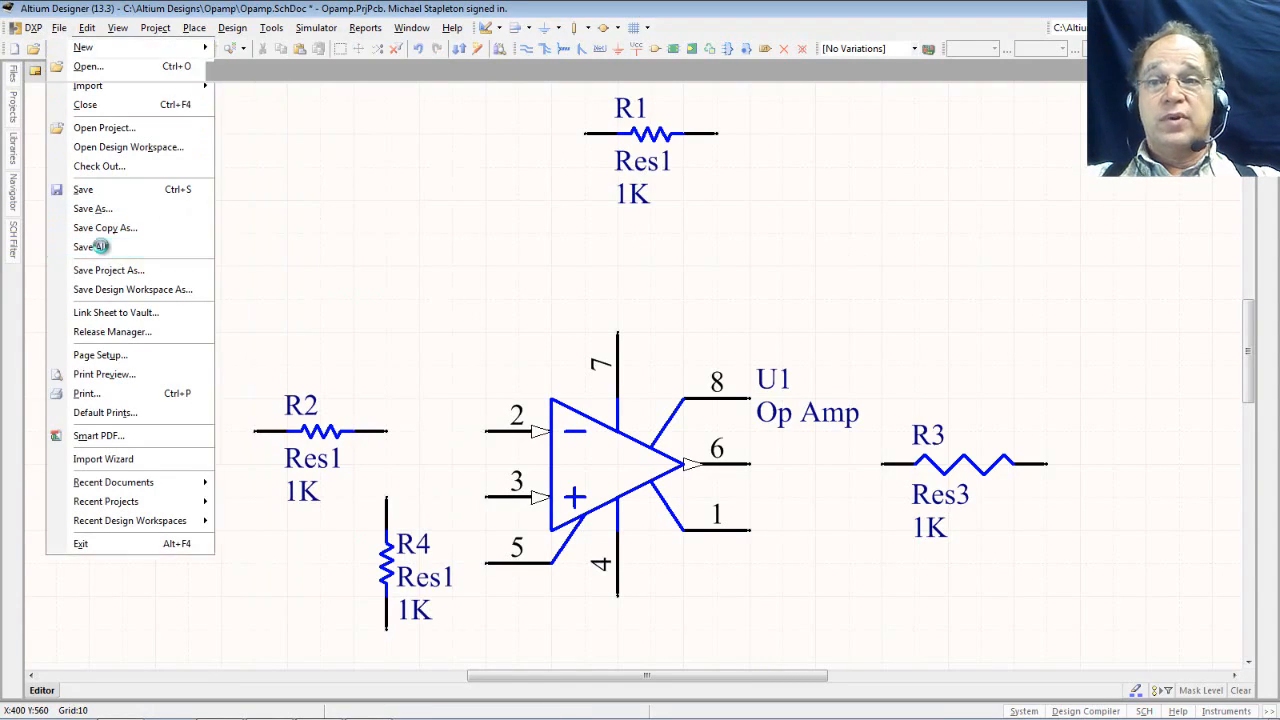
click(101, 247)
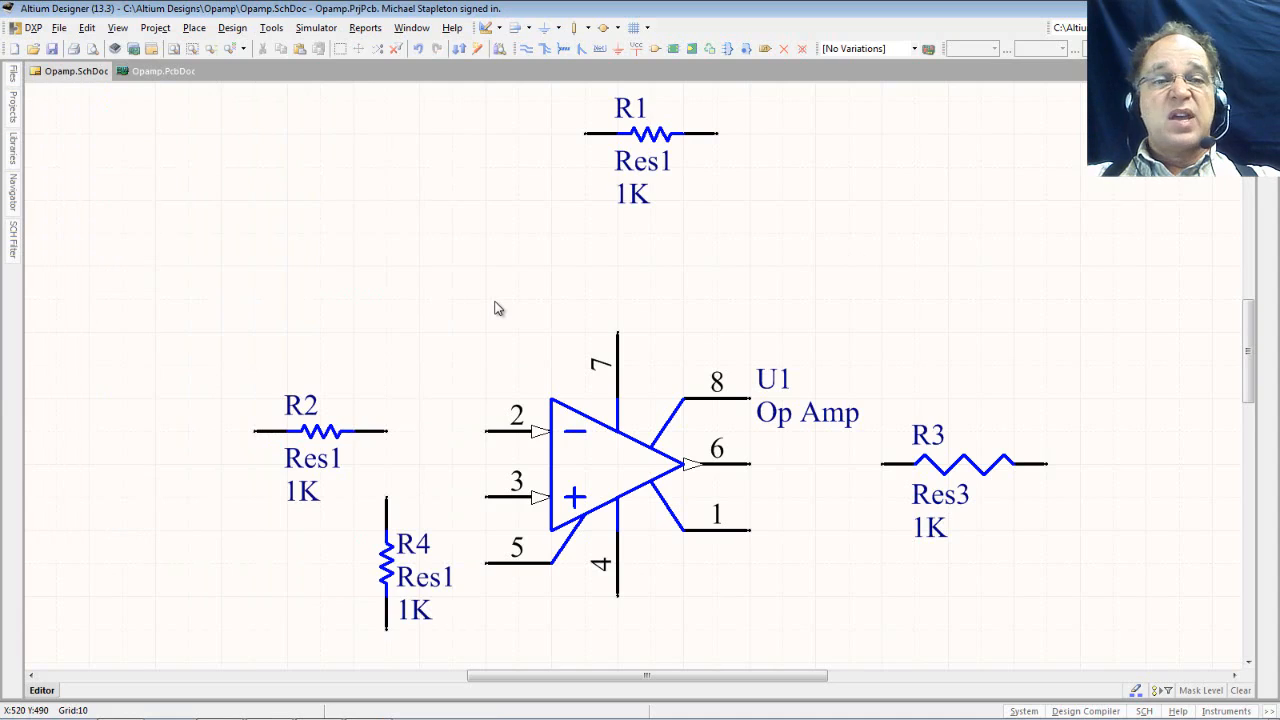